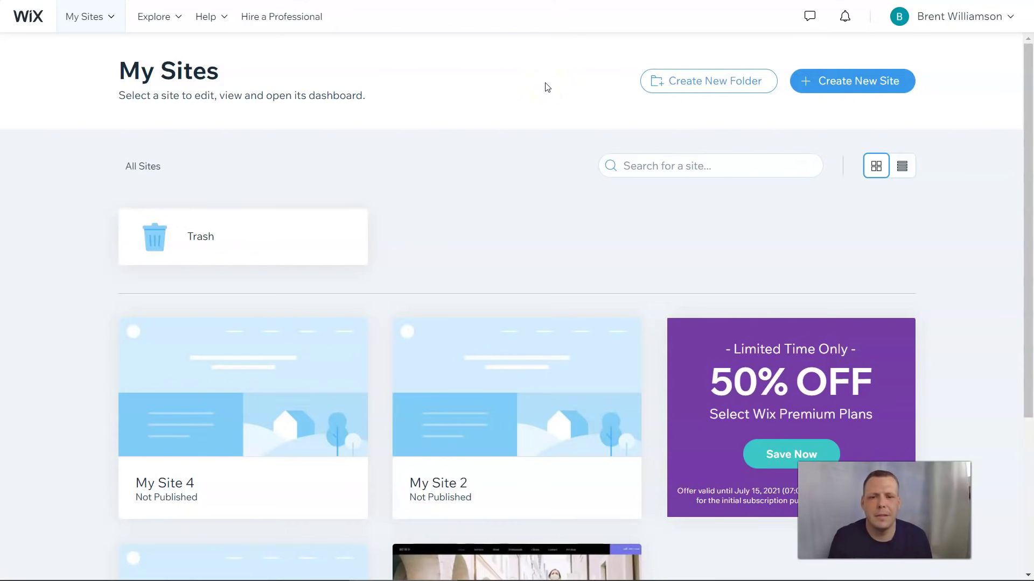
# - Start a new site in the Restaurants & Food category and choose to create it by editing a template
pyautogui.click(846, 81)
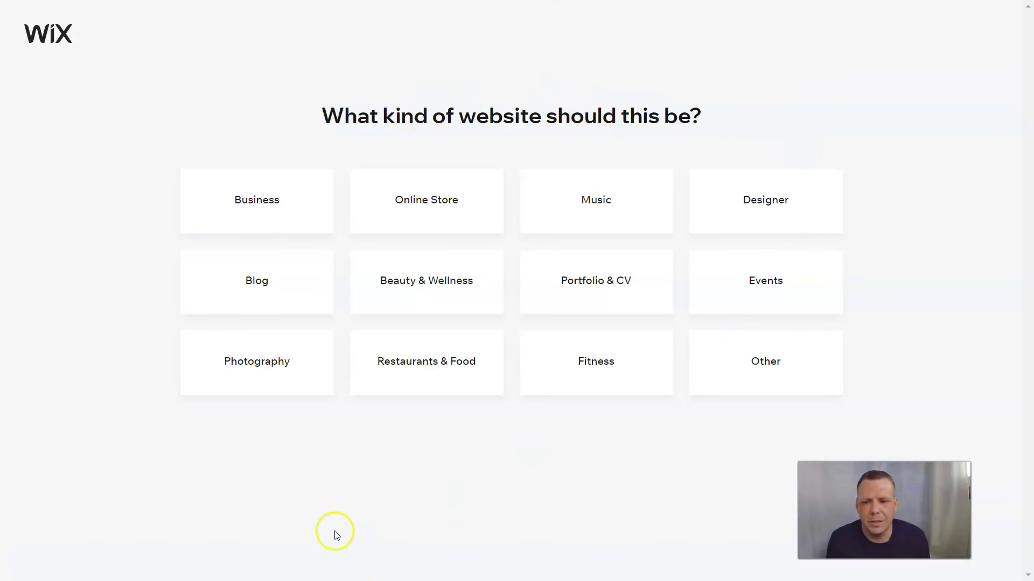
pyautogui.click(435, 357)
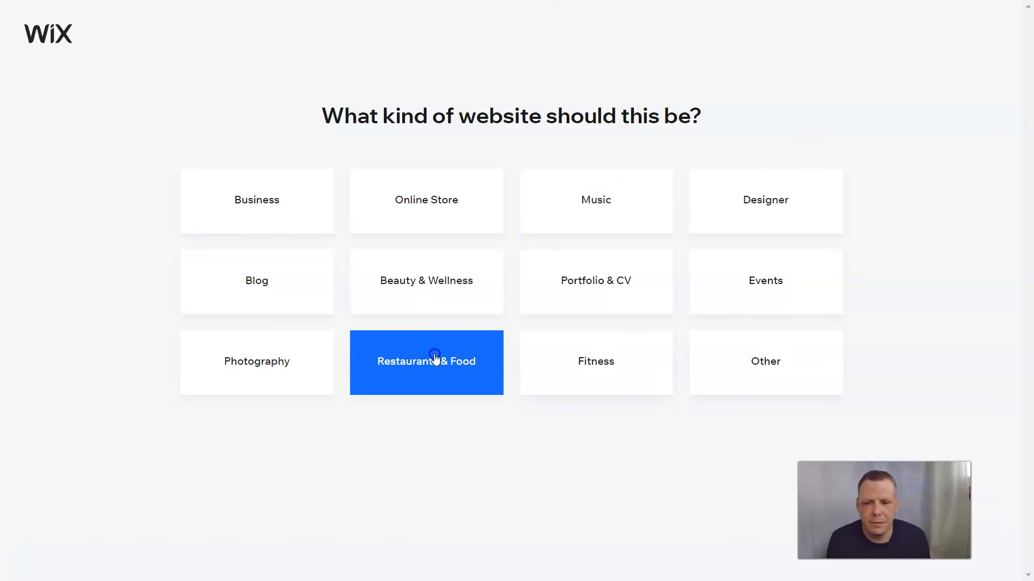
pyautogui.click(558, 312)
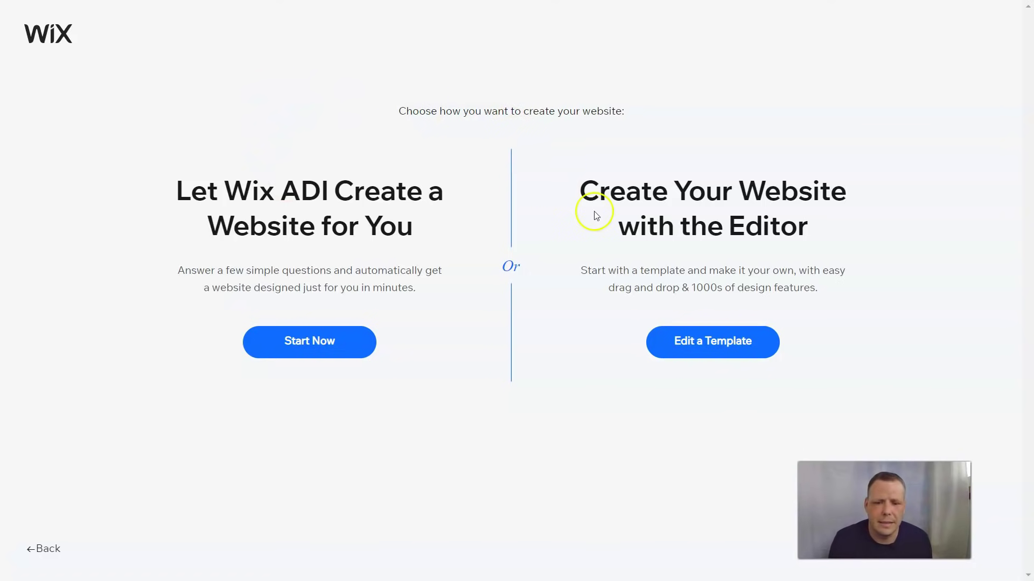
pyautogui.click(698, 343)
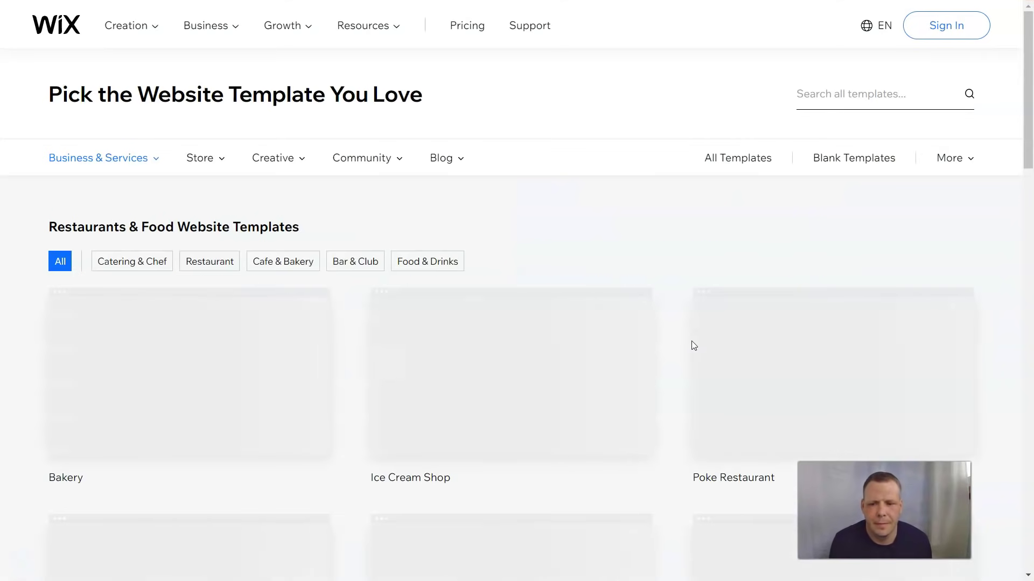
# - Examine the Restaurants & Food subcategories and browse the templates on the first results page
pyautogui.scroll(-1, 560, 201)
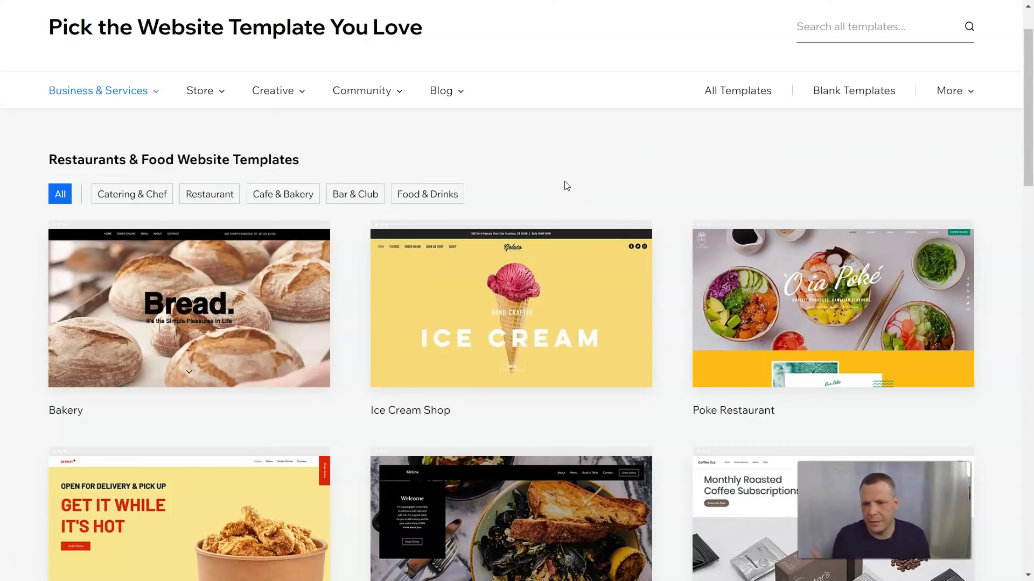
pyautogui.click(290, 197)
pyautogui.click(215, 195)
pyautogui.click(280, 199)
pyautogui.click(373, 200)
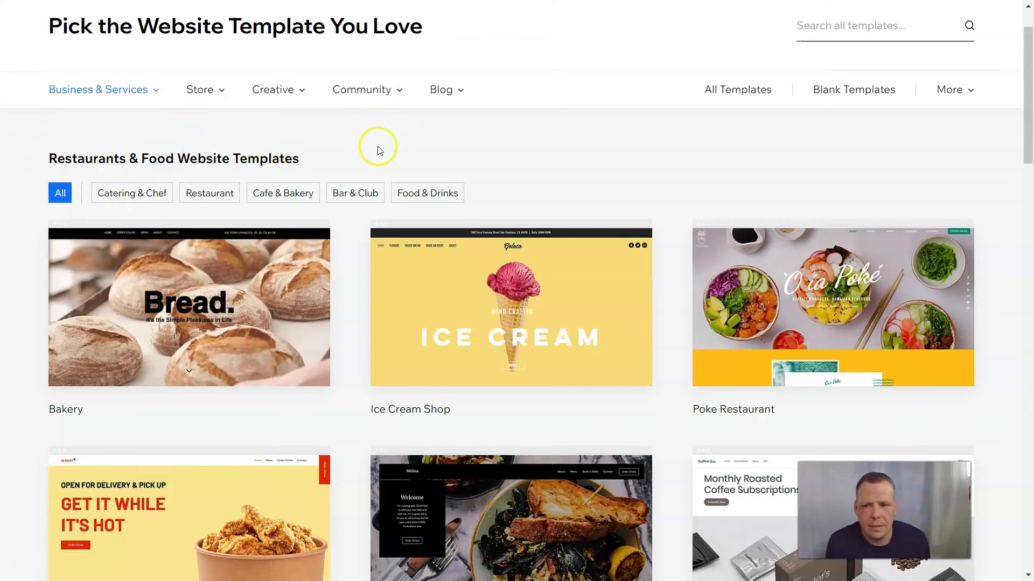
pyautogui.scroll(-3, 378, 149)
pyautogui.scroll(-3, 380, 146)
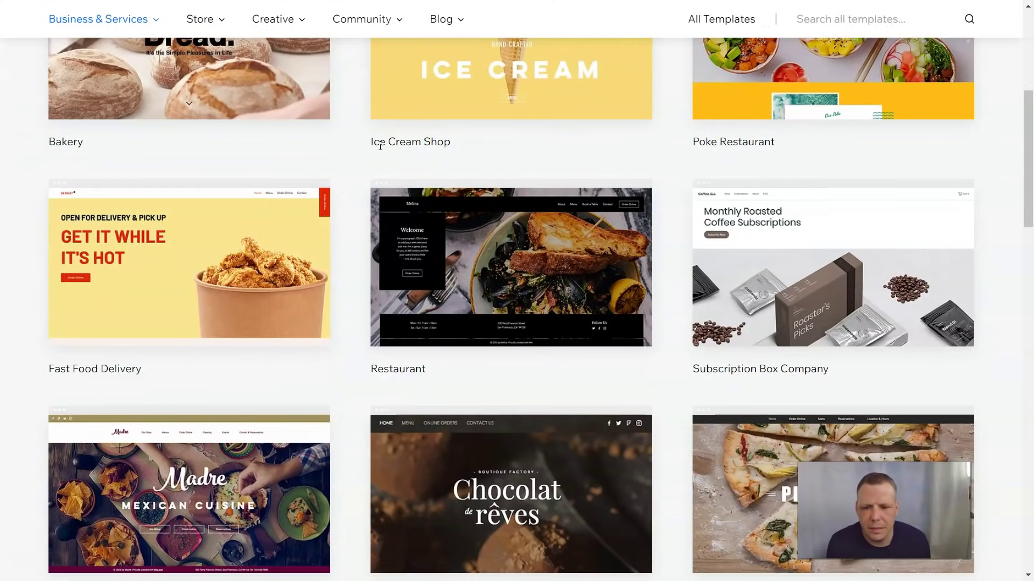
pyautogui.scroll(4, 380, 146)
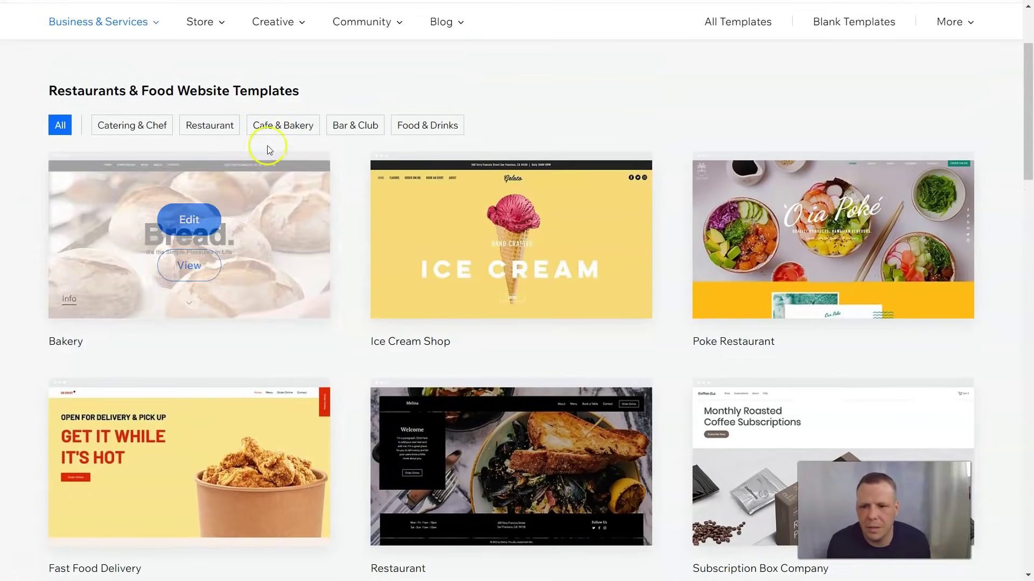
pyautogui.moveTo(831, 229)
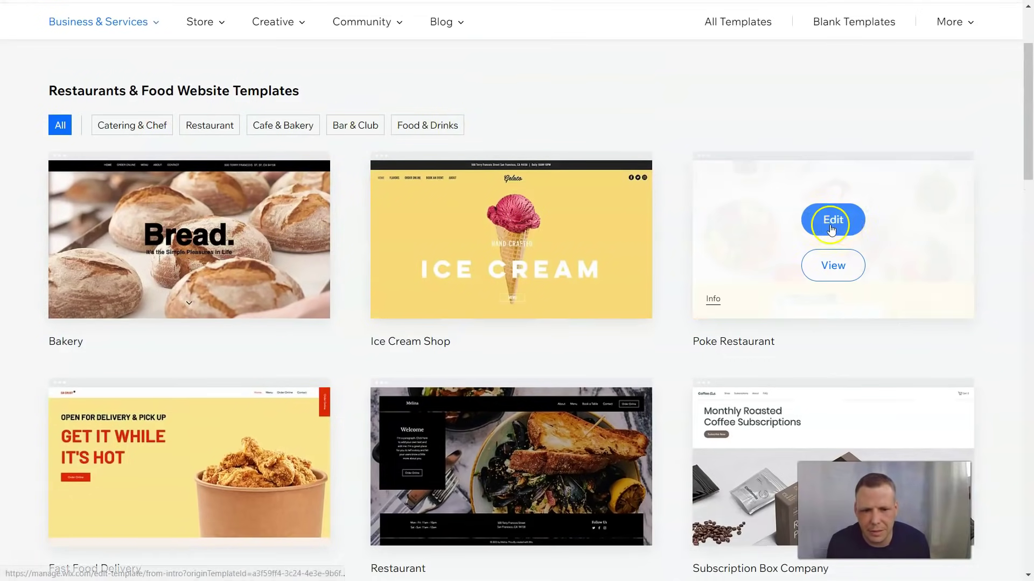
pyautogui.scroll(-3, 667, 259)
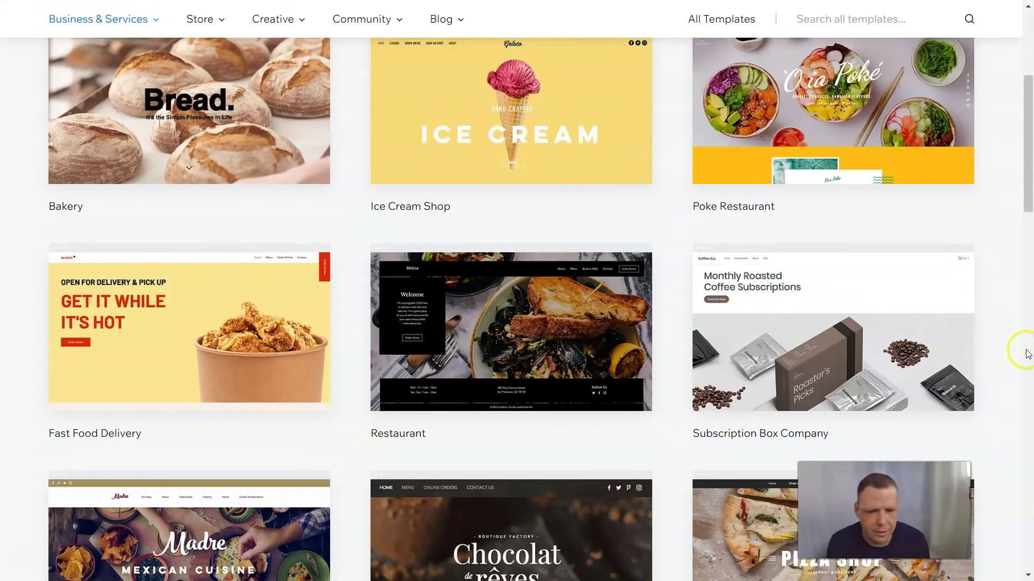
pyautogui.scroll(-3, 967, 347)
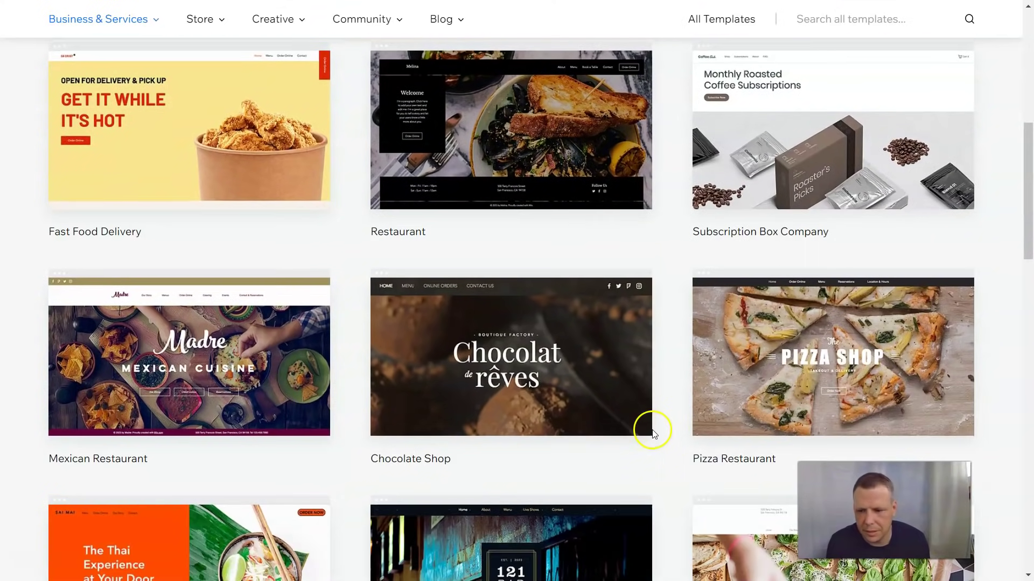
pyautogui.scroll(5, 743, 379)
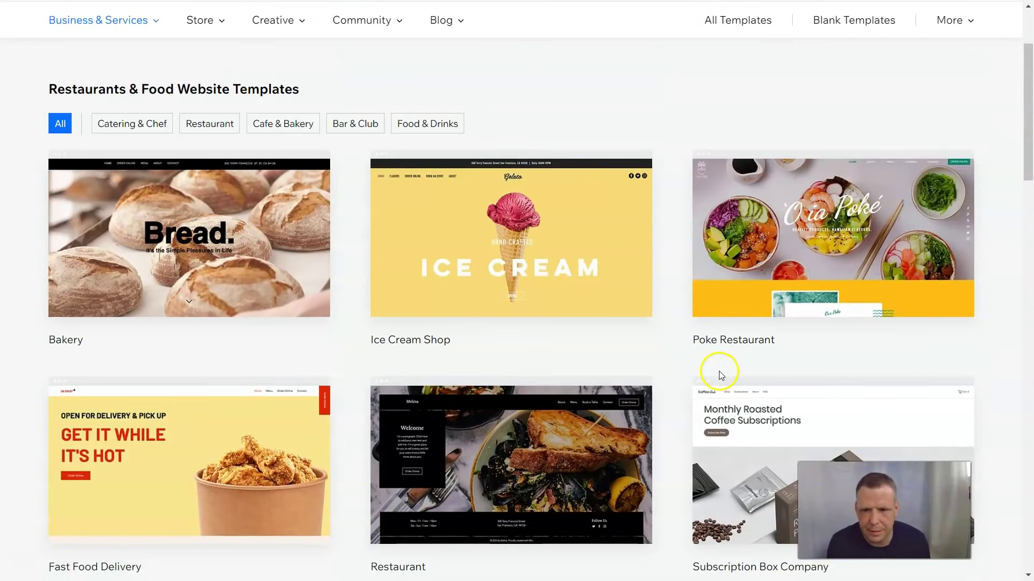
pyautogui.scroll(-5, 599, 340)
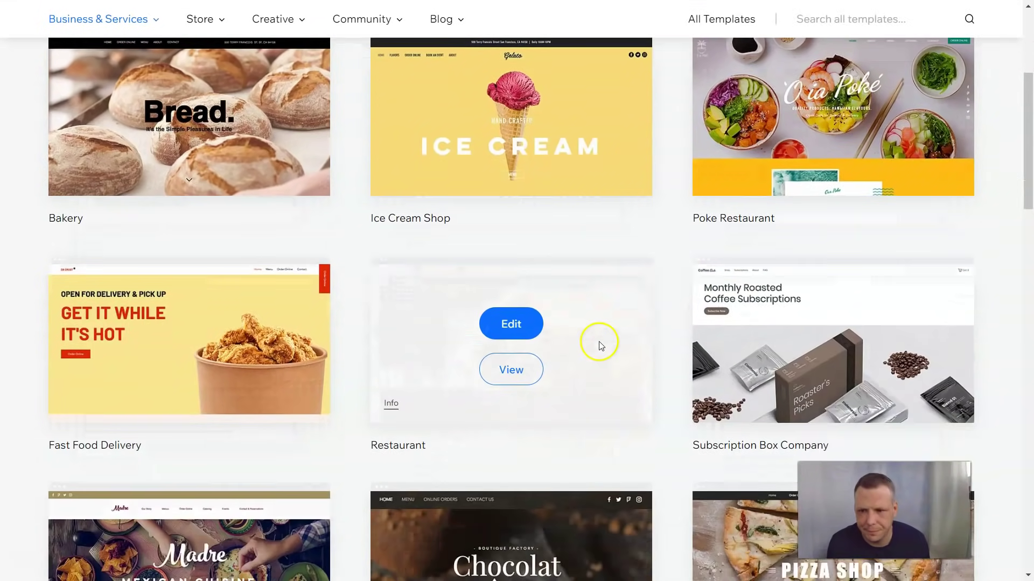
pyautogui.scroll(-4, 780, 247)
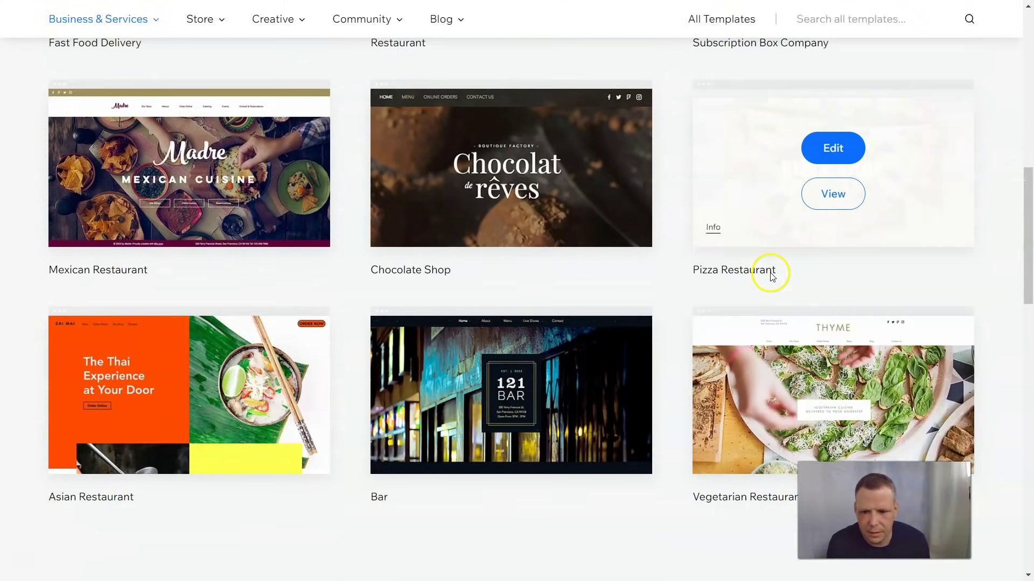
pyautogui.scroll(5, 769, 270)
pyautogui.scroll(-4, 763, 261)
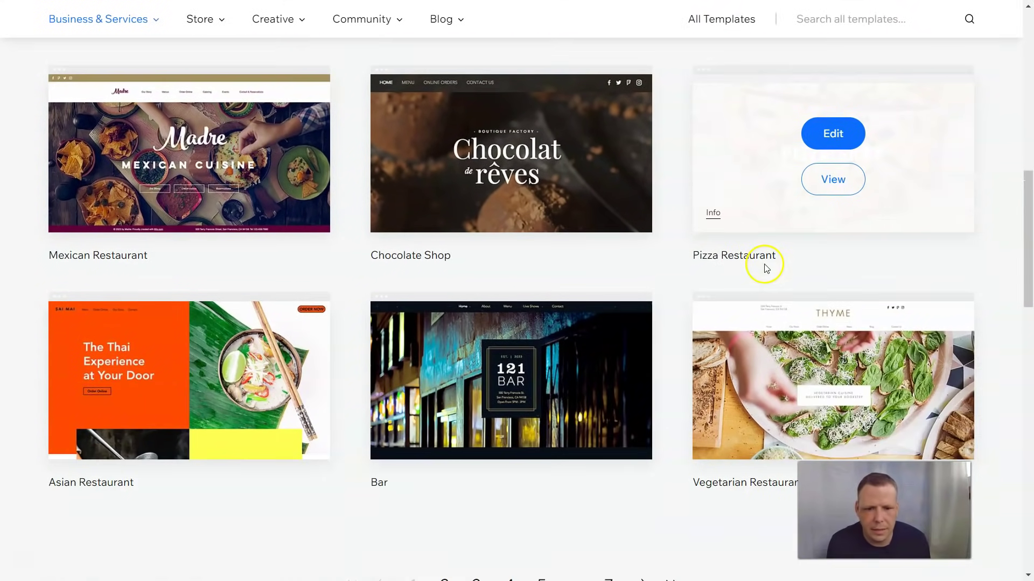
pyautogui.scroll(-1, 754, 280)
pyautogui.scroll(-1, 710, 323)
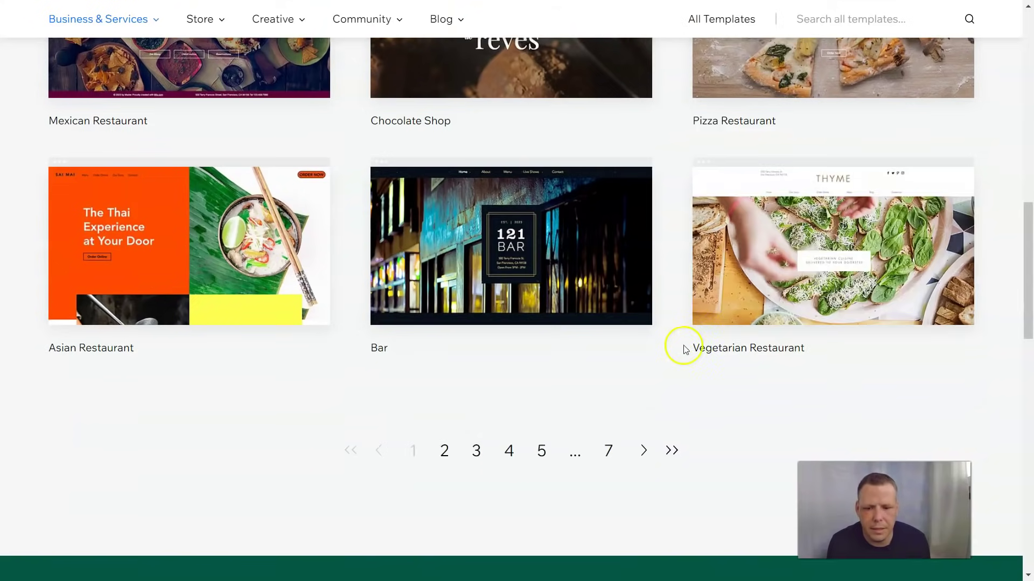
# - Go to page 3 of the Restaurants & Food templates and look through its designs
pyautogui.click(477, 452)
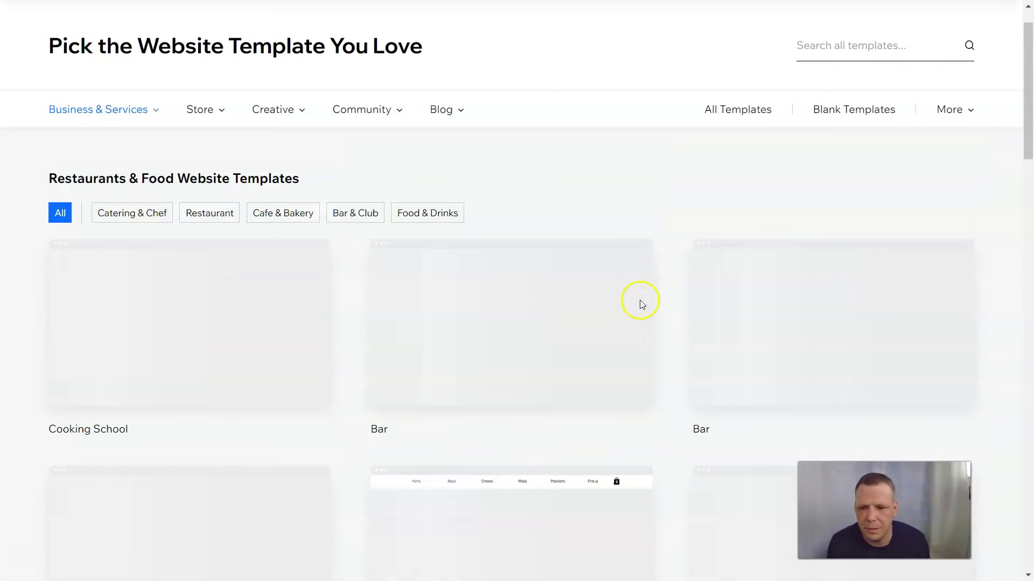
pyautogui.scroll(-1, 614, 280)
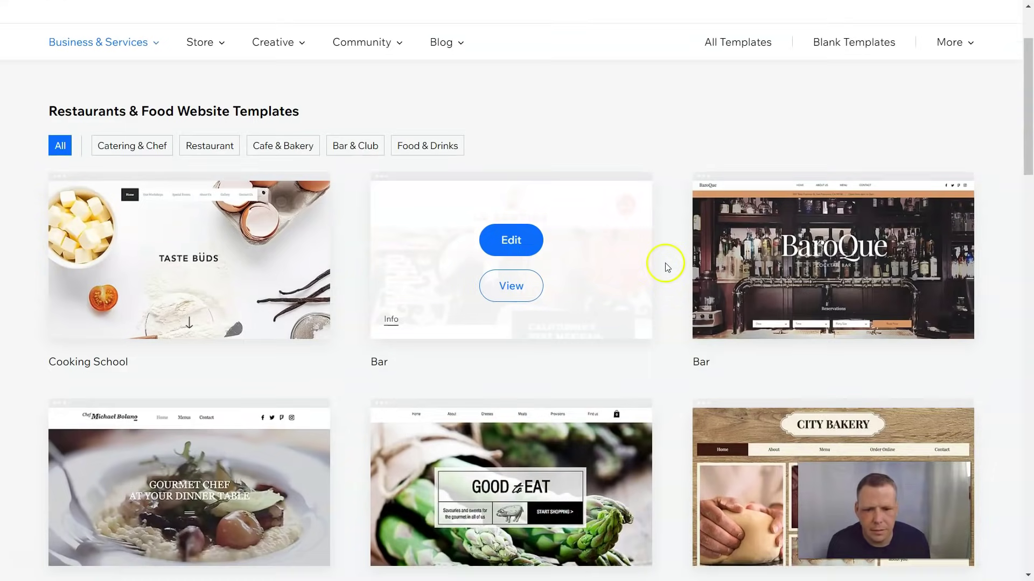
pyautogui.scroll(-2, 641, 323)
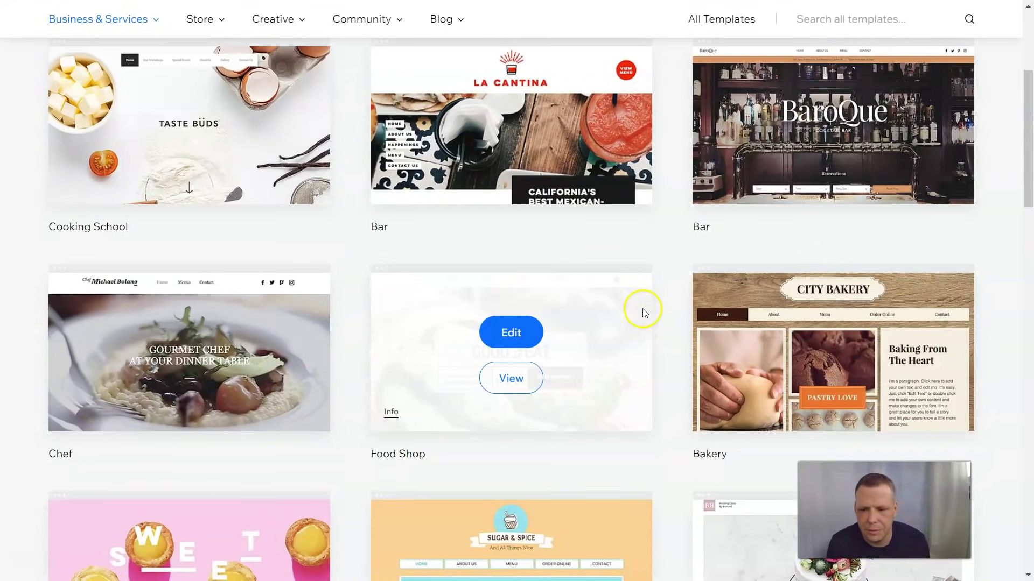
pyautogui.scroll(-2, 641, 310)
pyautogui.scroll(-2, 644, 300)
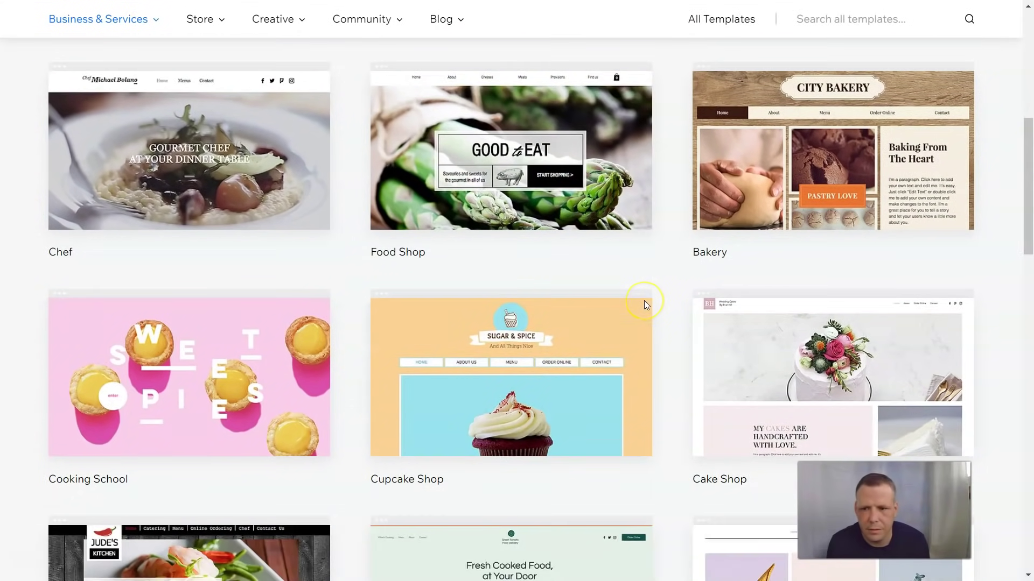
pyautogui.scroll(-1, 646, 305)
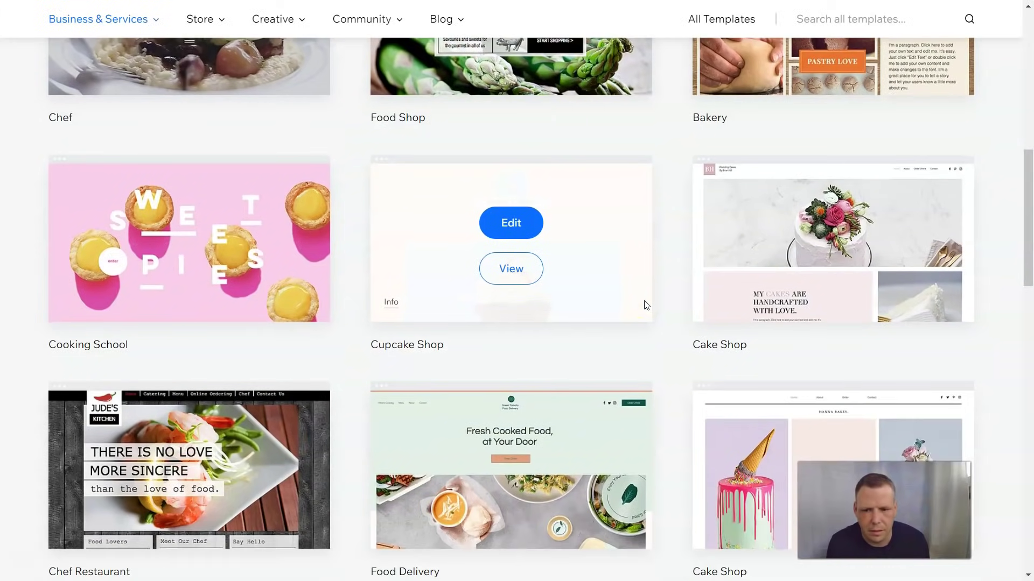
pyautogui.scroll(-2, 648, 299)
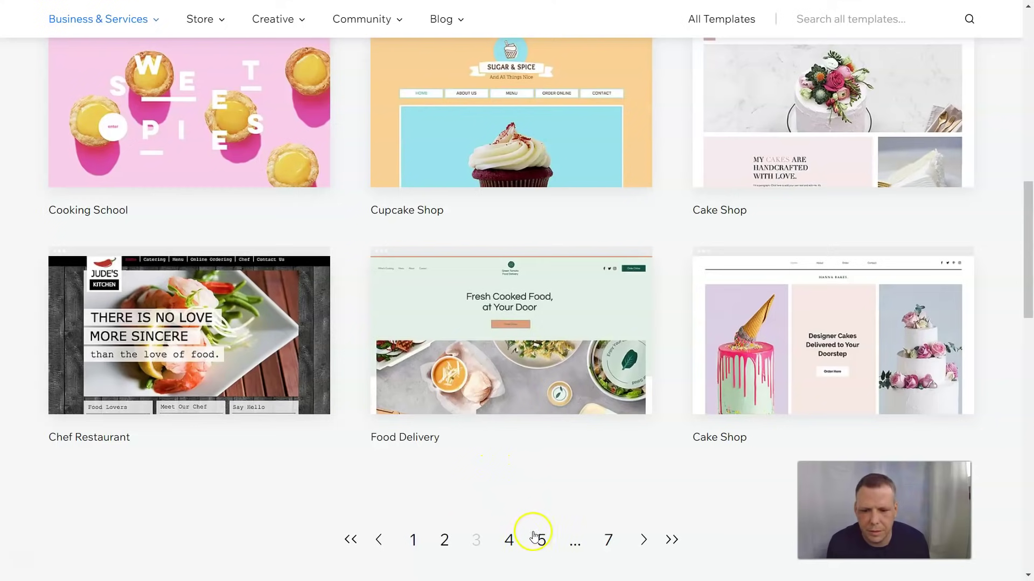
# - Go to page 5 of the Restaurants & Food templates and look through the upper rows
pyautogui.click(514, 540)
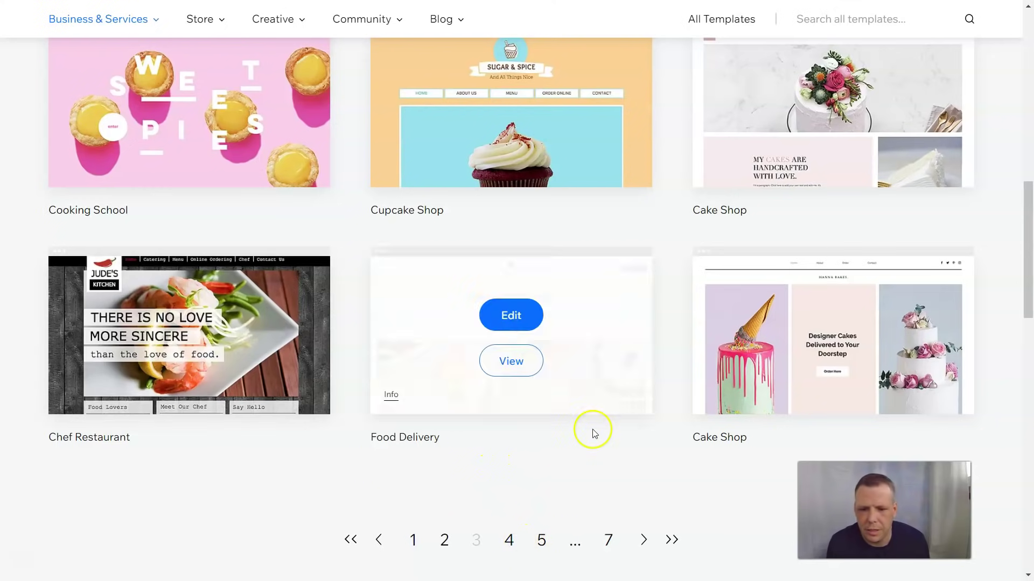
pyautogui.click(549, 543)
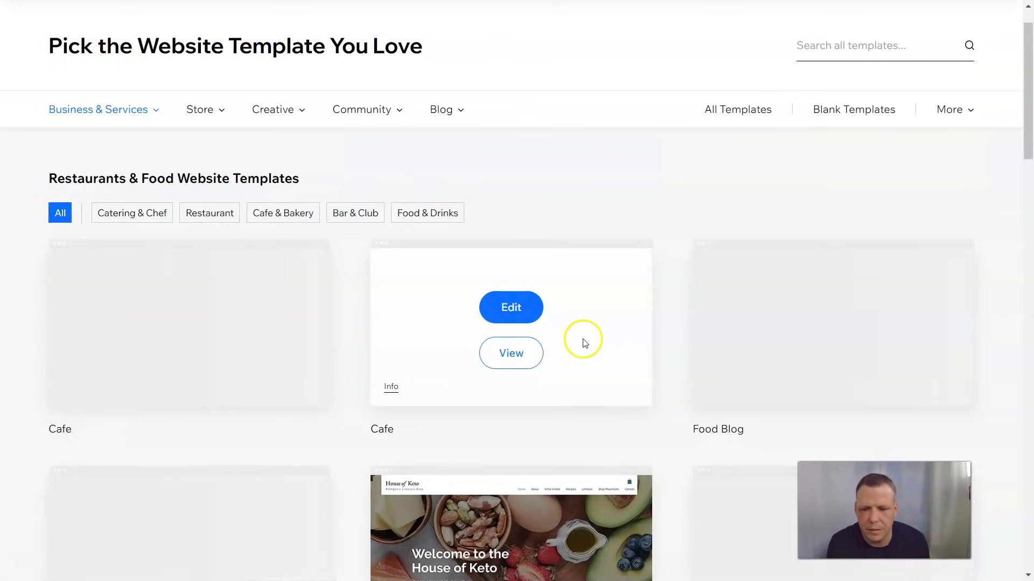
pyautogui.scroll(-2, 592, 343)
pyautogui.scroll(-3, 592, 343)
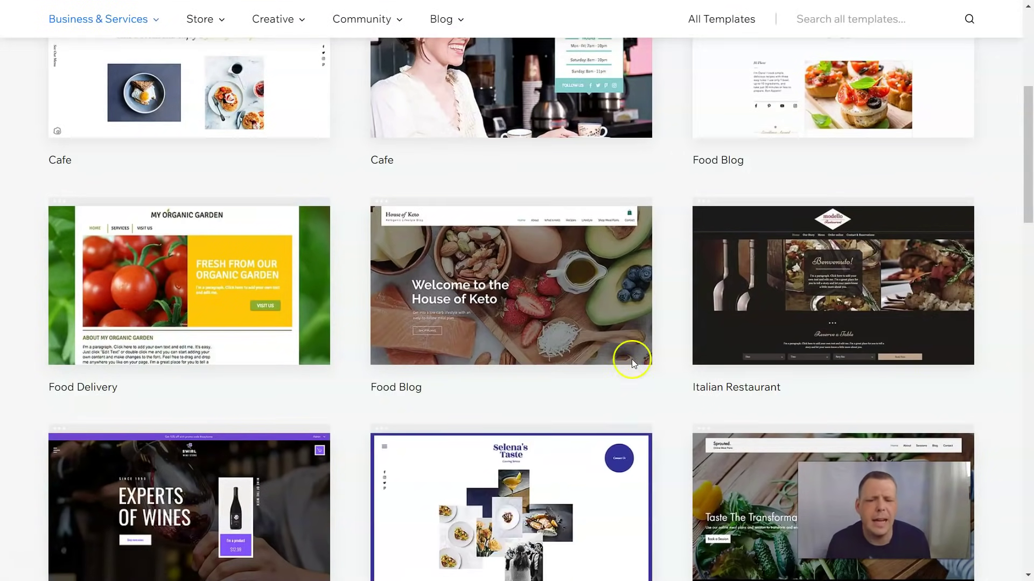
# - Preview the Italian Restaurant template and close the preview
pyautogui.click(831, 316)
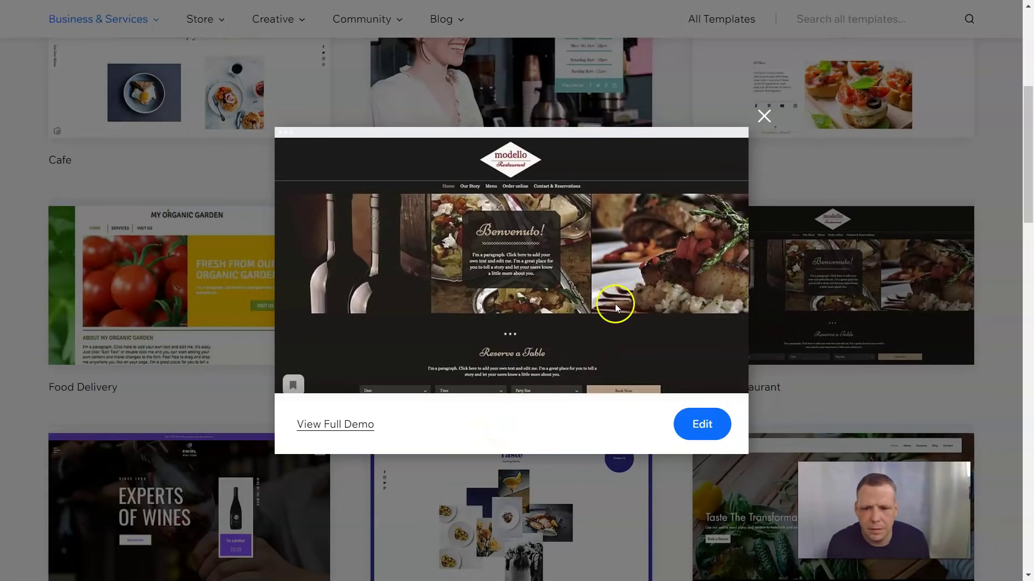
pyautogui.scroll(-1, 616, 304)
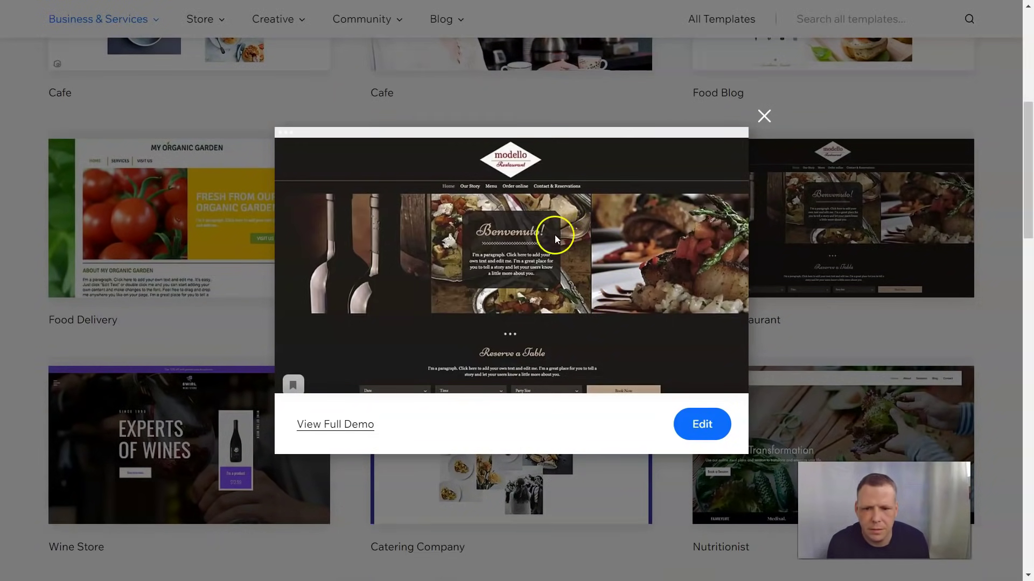
pyautogui.scroll(2, 549, 237)
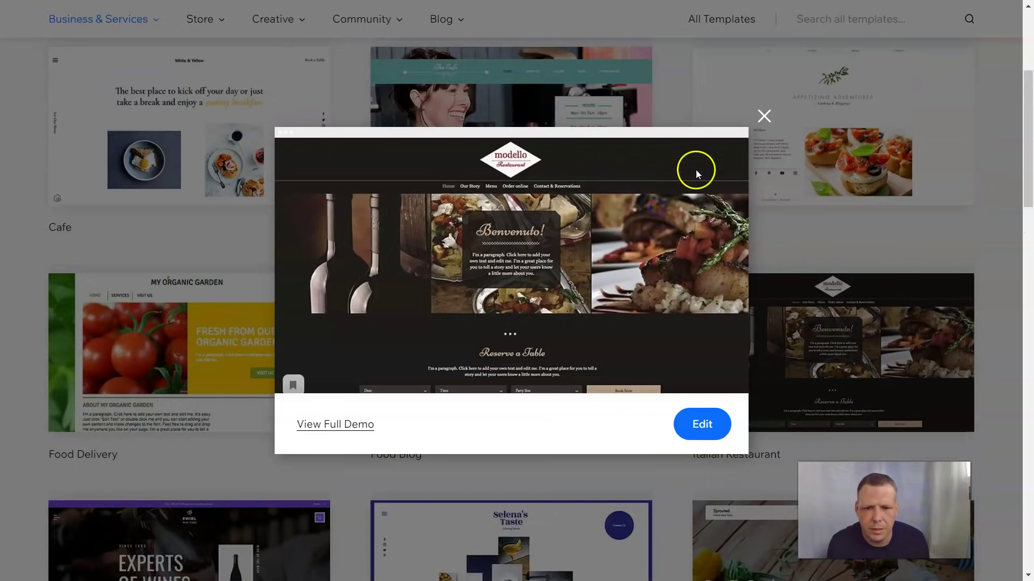
pyautogui.click(763, 117)
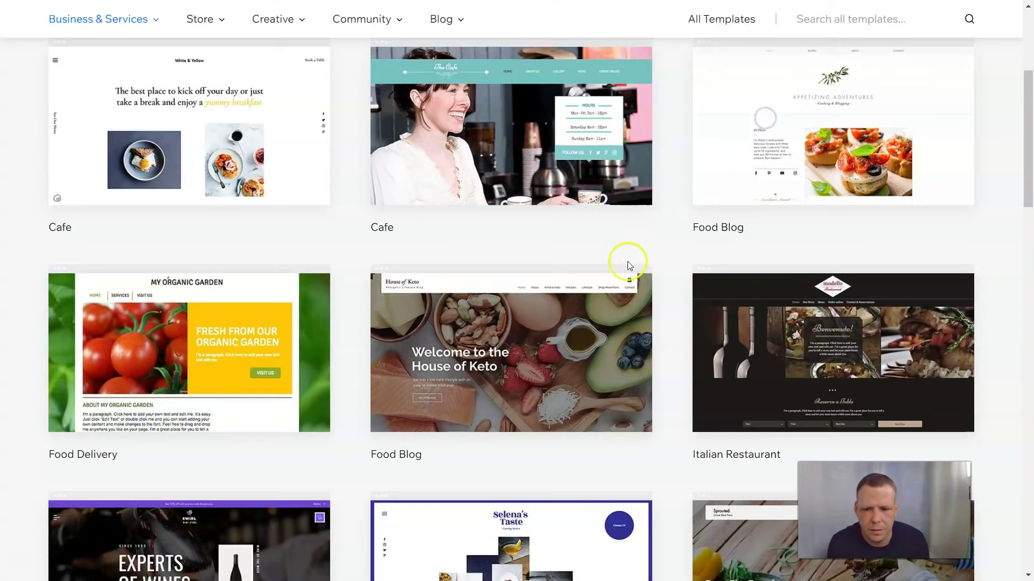
# - Browse the remaining templates on page 5, down to Food Photographer, and return to the first row
pyautogui.scroll(1, 635, 251)
pyautogui.scroll(-5, 586, 412)
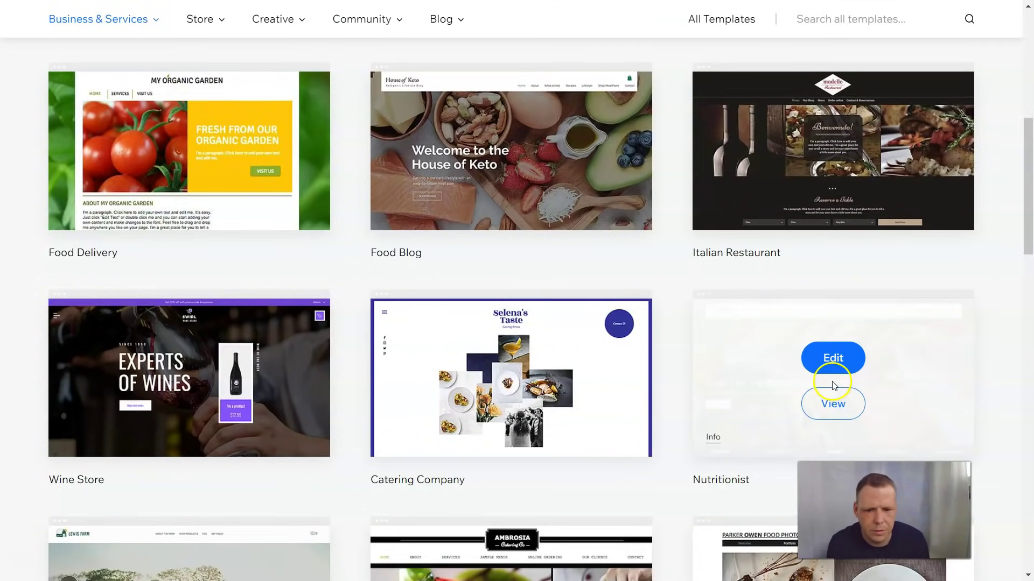
pyautogui.scroll(-4, 834, 334)
pyautogui.scroll(-5, 832, 315)
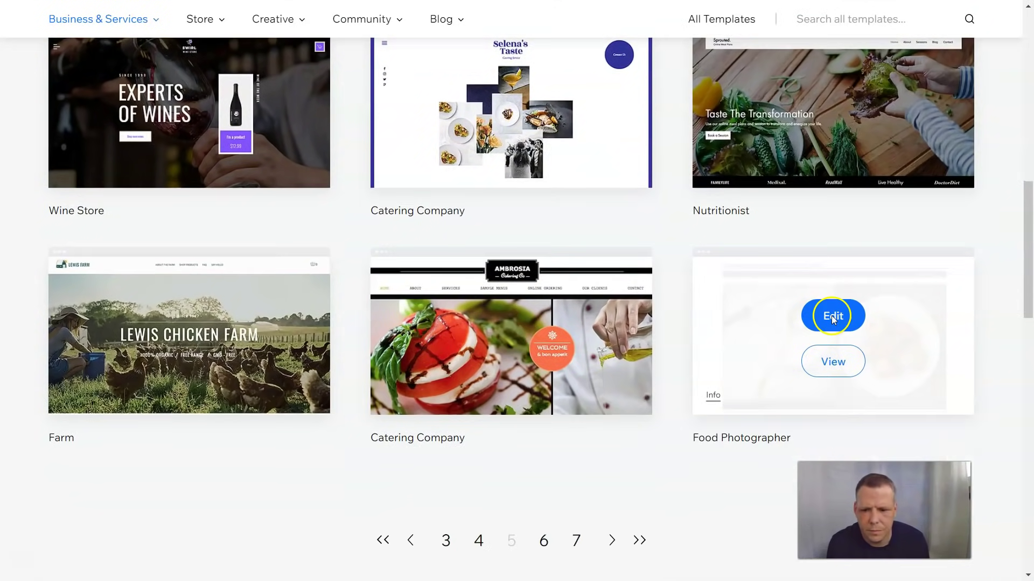
pyautogui.scroll(12, 826, 316)
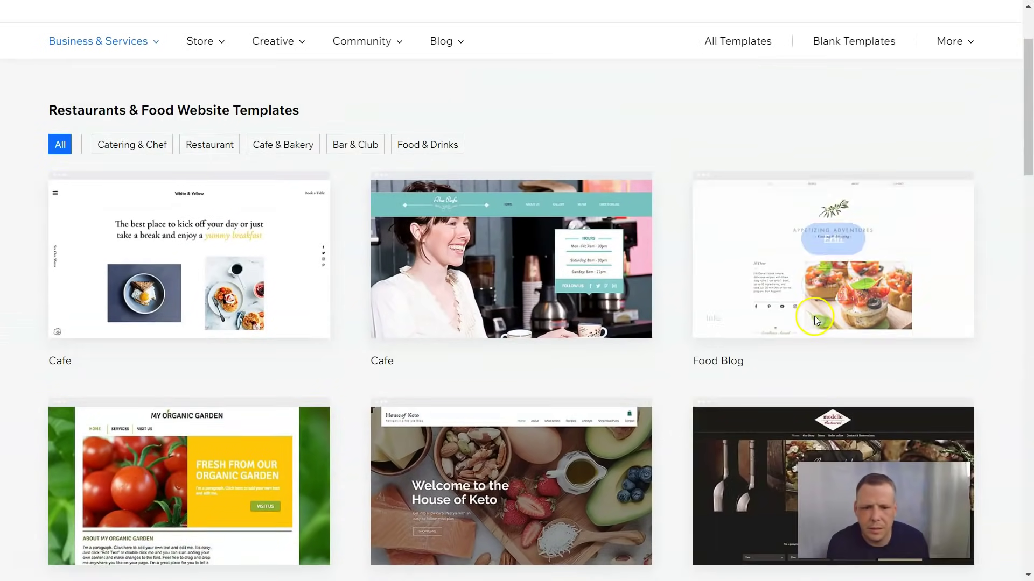
# - Open the full demo of the Italian Restaurant template and dismiss the starting-point popup
pyautogui.scroll(-3, 818, 323)
pyautogui.click(833, 371)
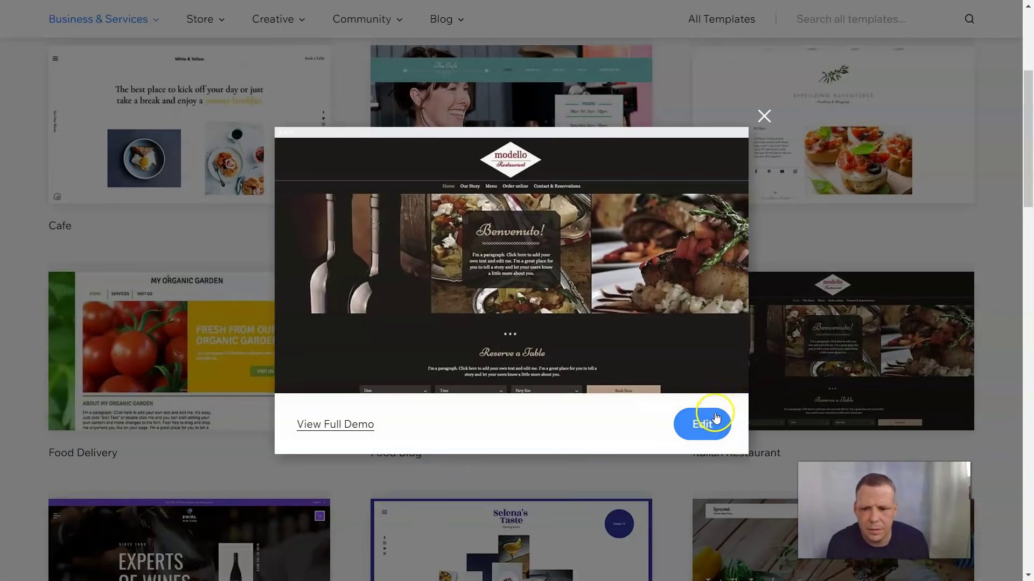
pyautogui.click(338, 425)
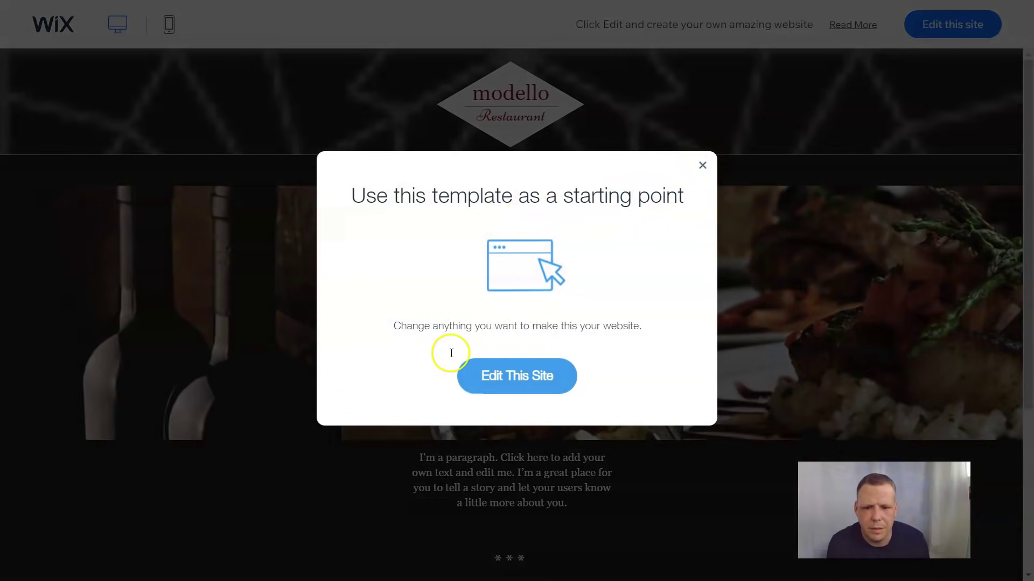
pyautogui.click(703, 165)
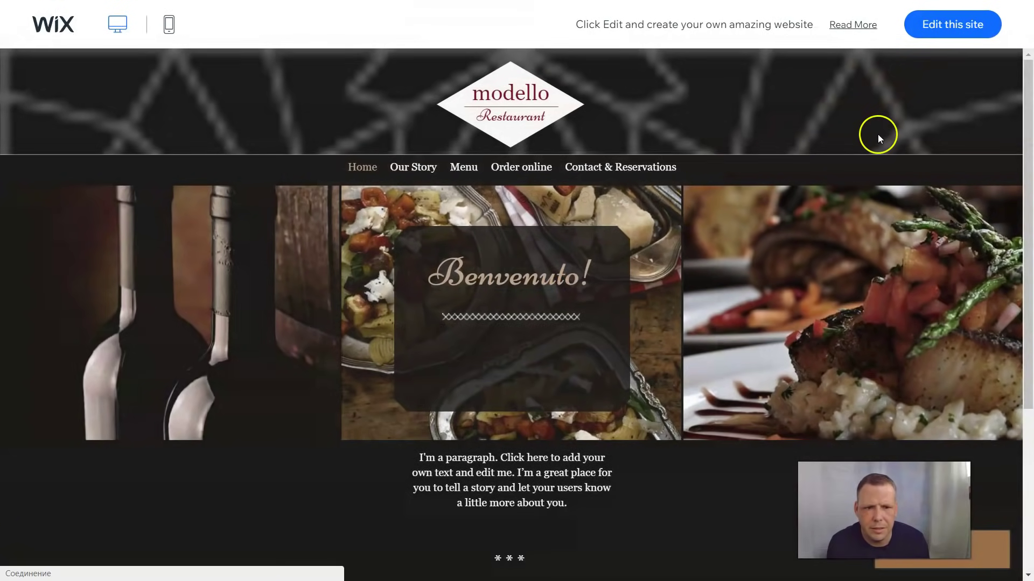
# - Look over the Italian Restaurant demo's home page and open the template for editing
pyautogui.scroll(-5, 738, 261)
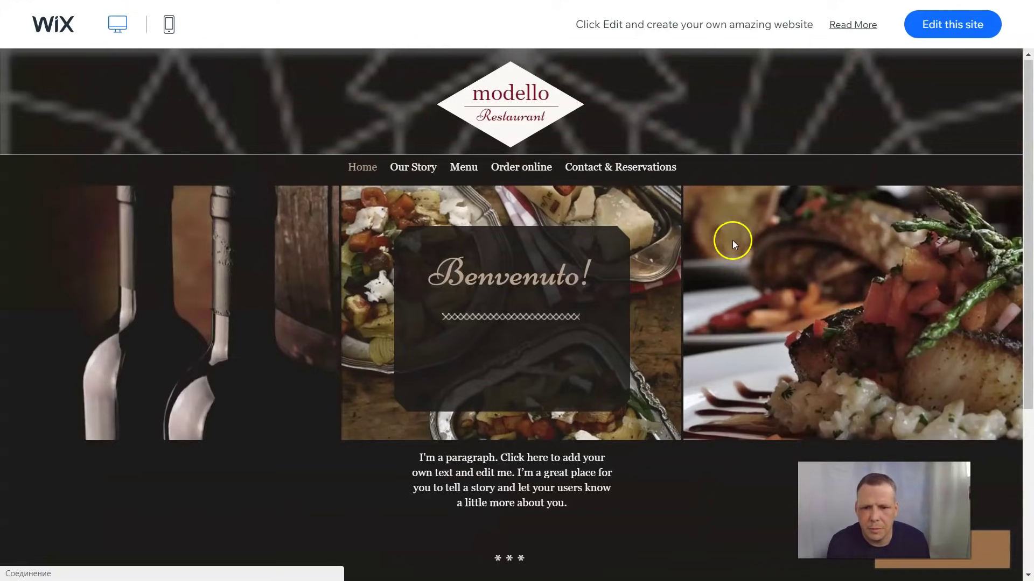
pyautogui.scroll(-5, 711, 242)
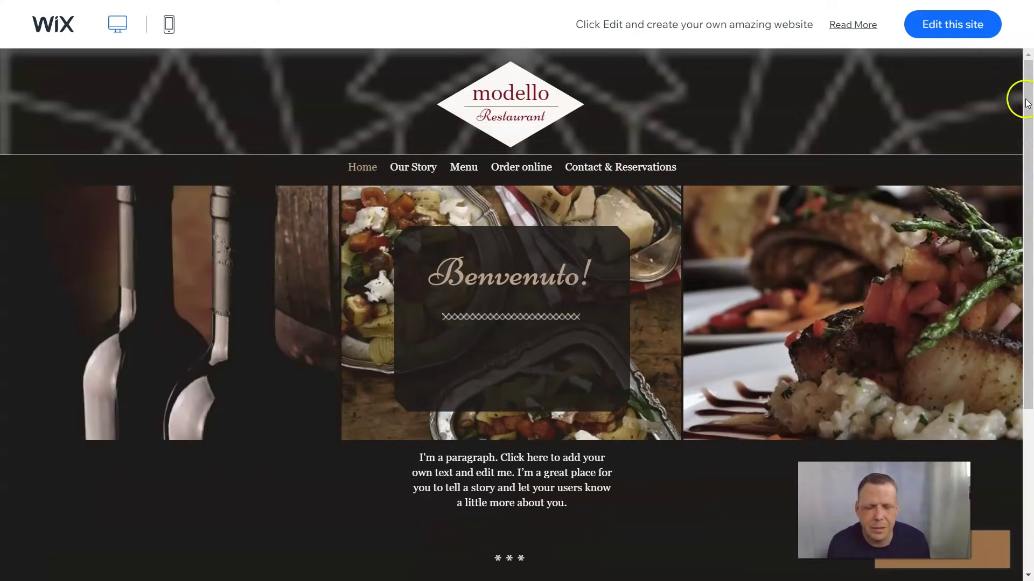
pyautogui.click(962, 31)
pyautogui.click(919, 52)
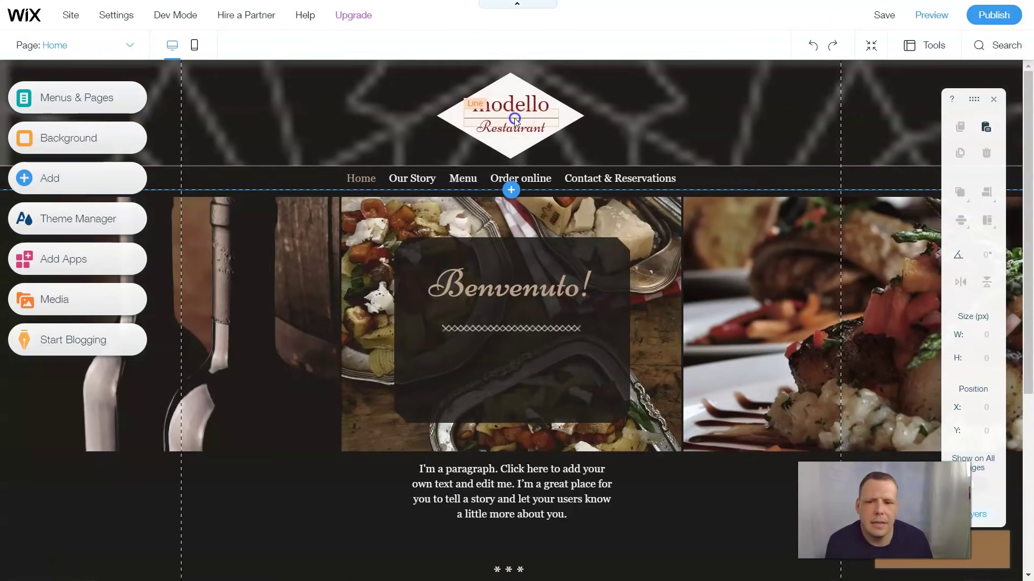
# - Replace the word "modello" in the header logo text with "Mario's"
pyautogui.click(514, 118)
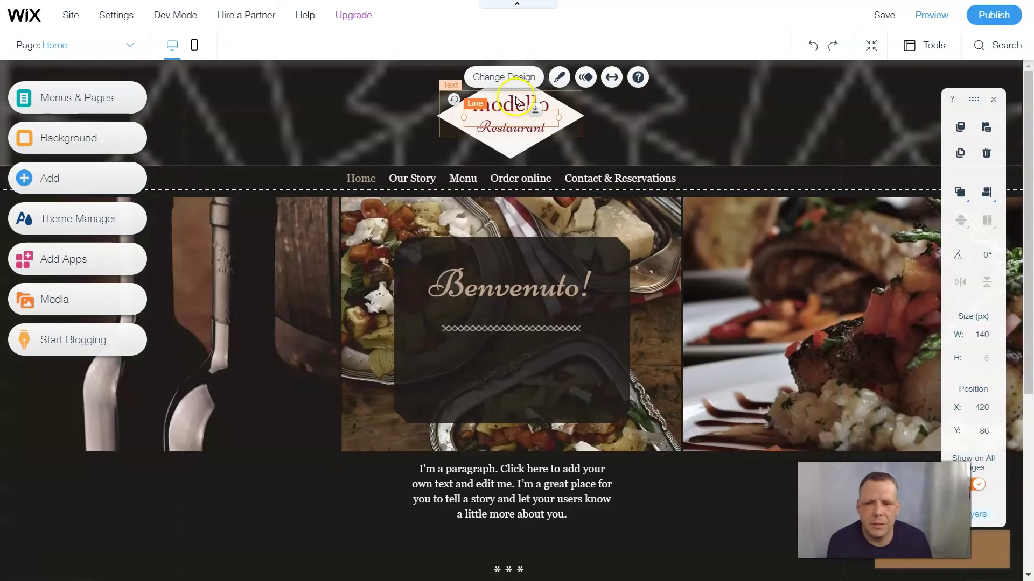
pyautogui.click(515, 107)
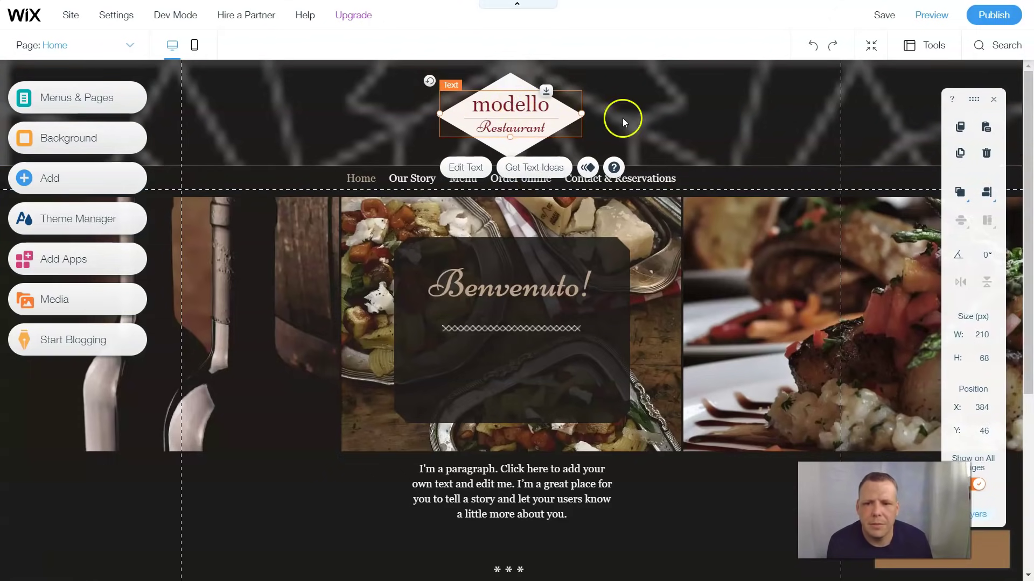
pyautogui.click(473, 171)
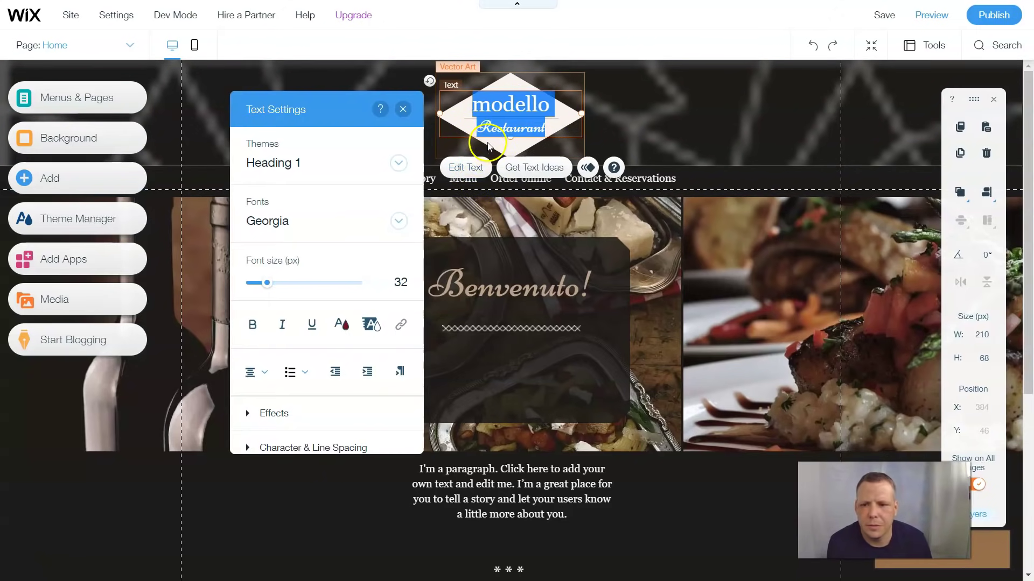
pyautogui.click(554, 104)
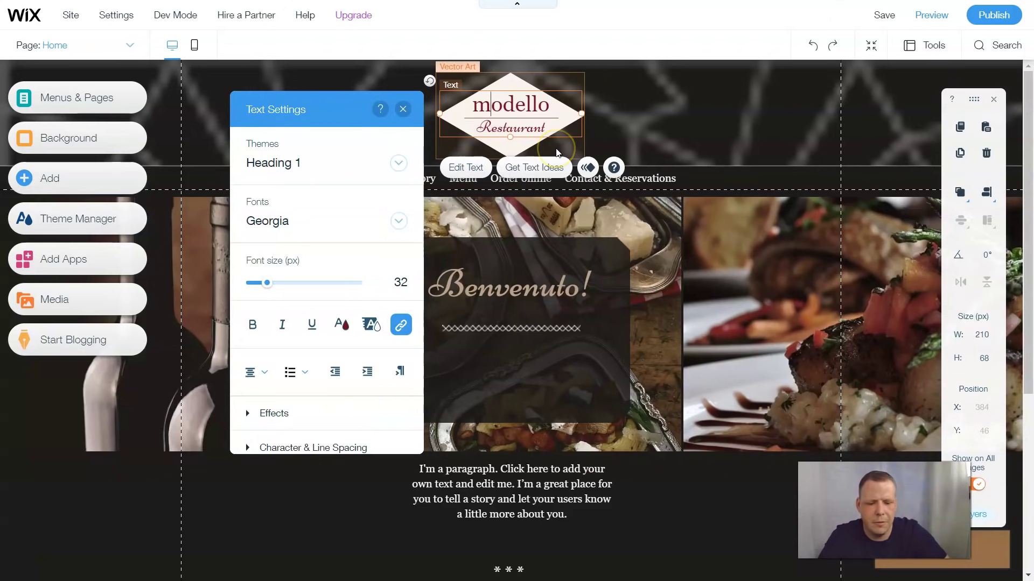
pyautogui.press('Right')
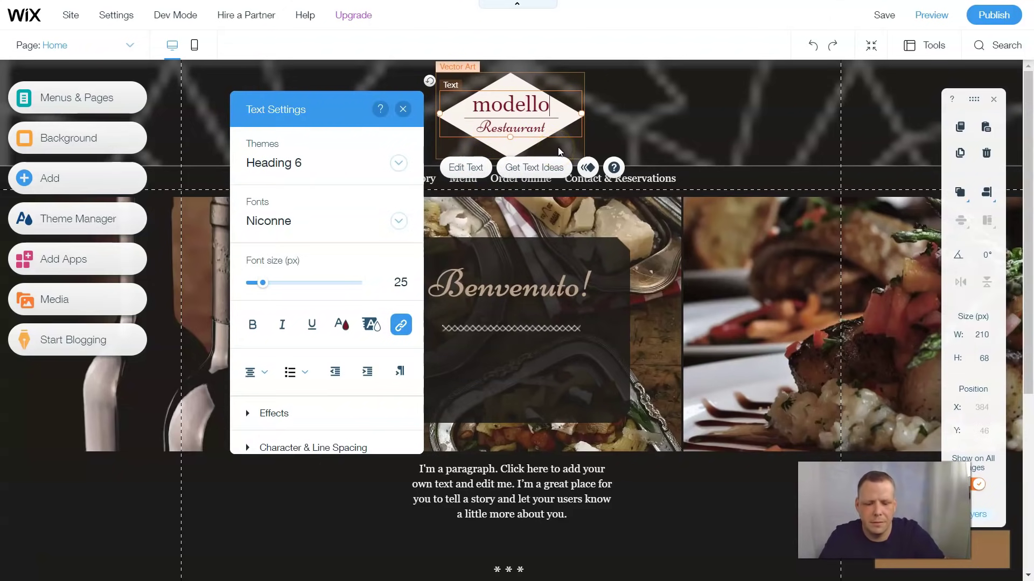
pyautogui.press('BackSpace')
pyautogui.press('BackSpace')
pyautogui.press('BackSpace')
pyautogui.press('BackSpace')
pyautogui.press('BackSpace')
pyautogui.press('BackSpace')
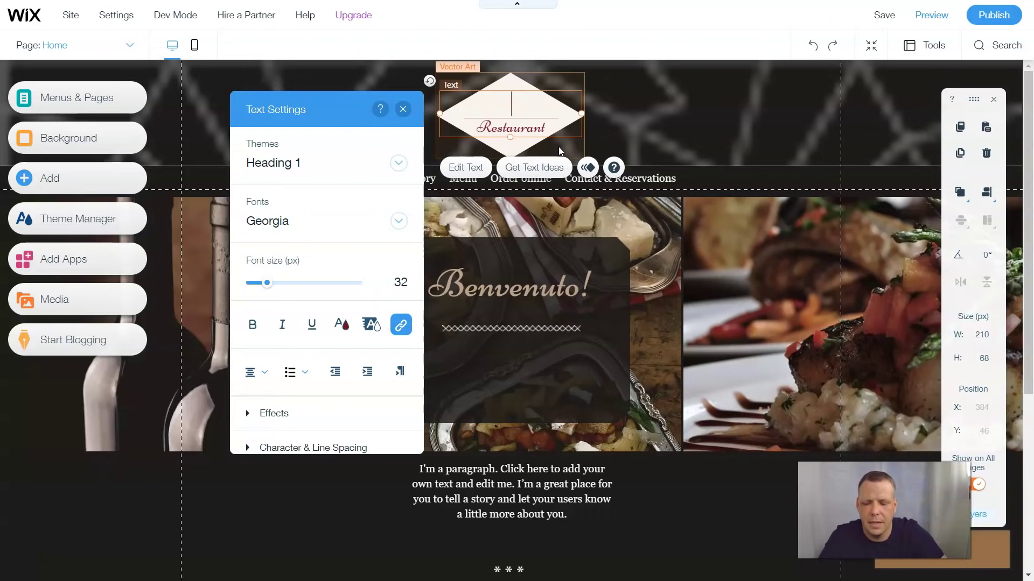
pyautogui.write('ar')
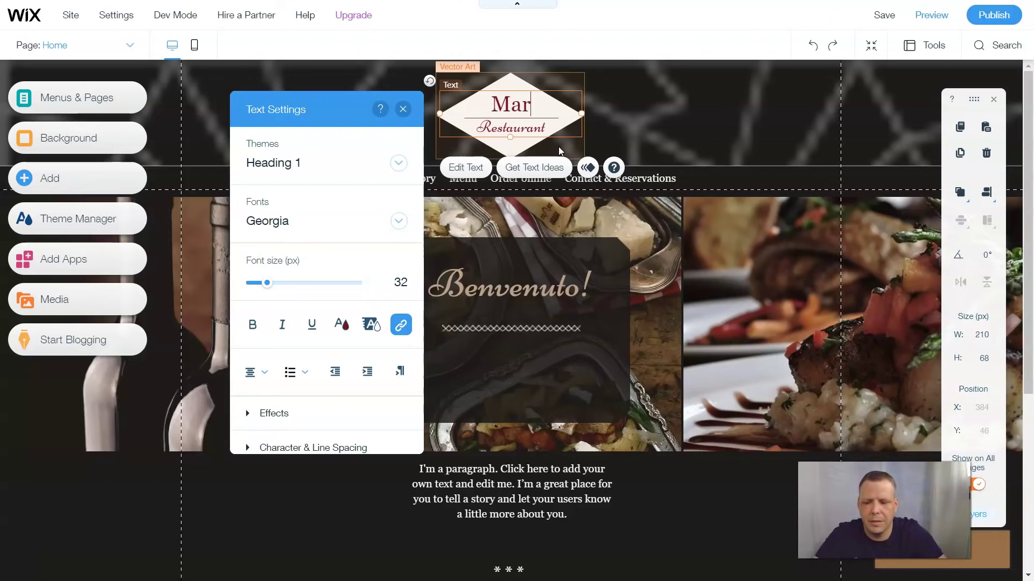
pyautogui.write("io's")
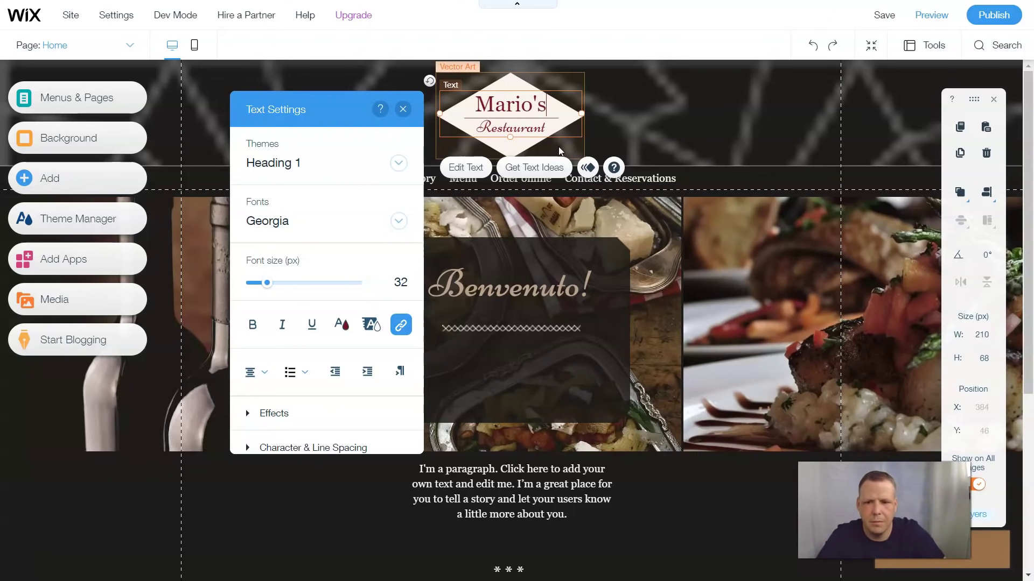
pyautogui.click(638, 112)
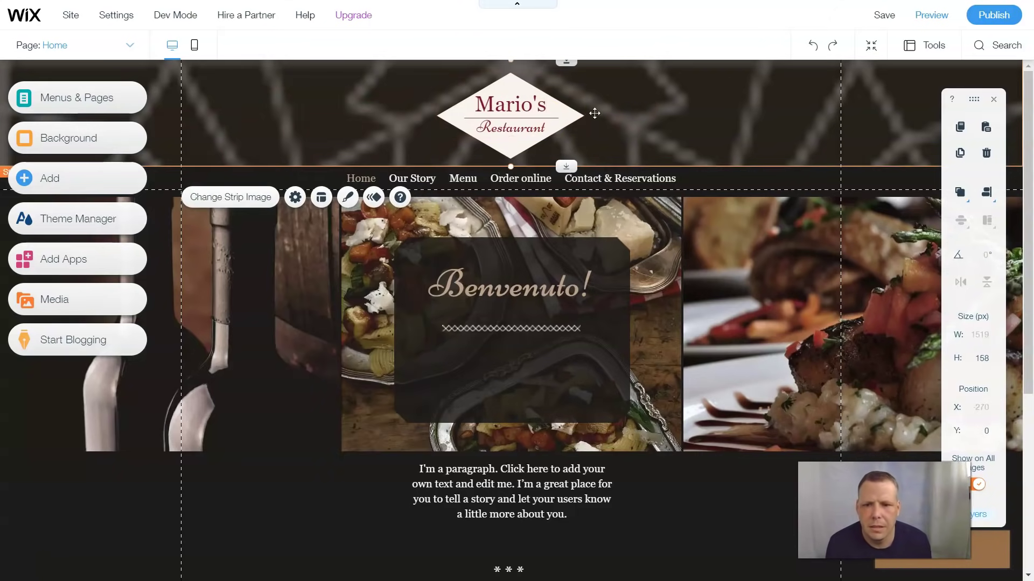
# - Replace the word "Restaurant" in the logo's second line with "Italian!"
pyautogui.click(533, 131)
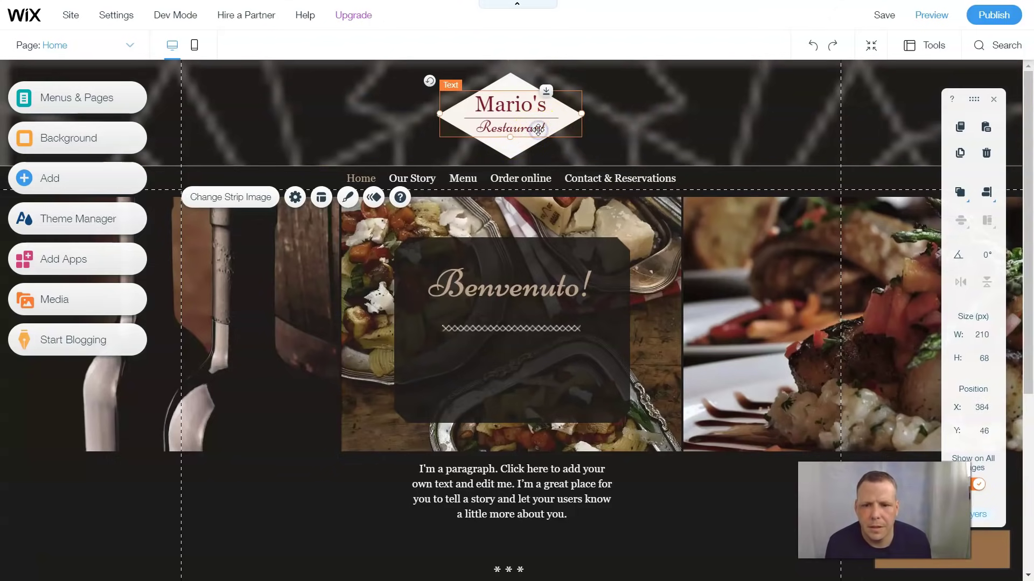
pyautogui.click(538, 129)
pyautogui.click(552, 133)
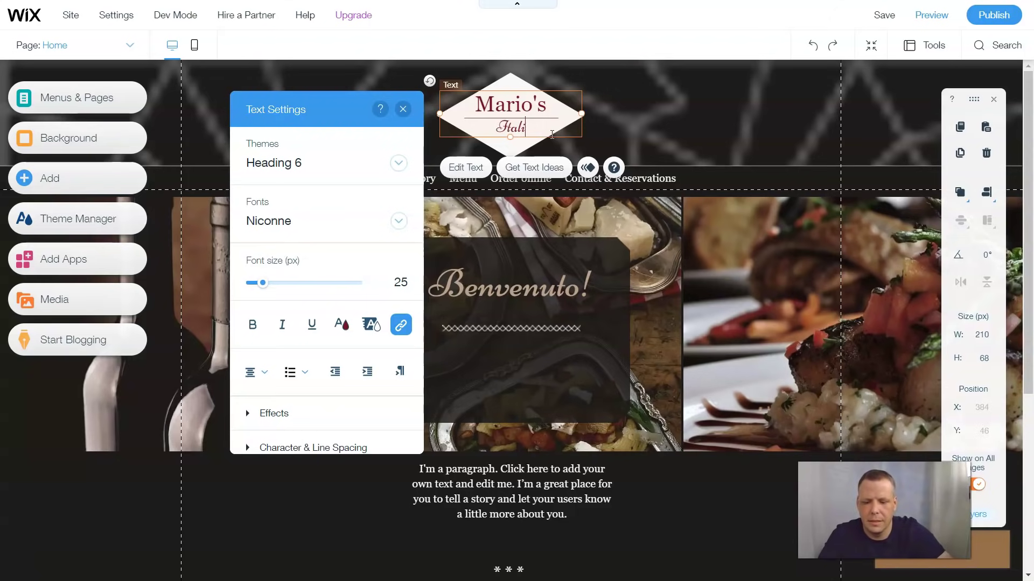
pyautogui.write('!')
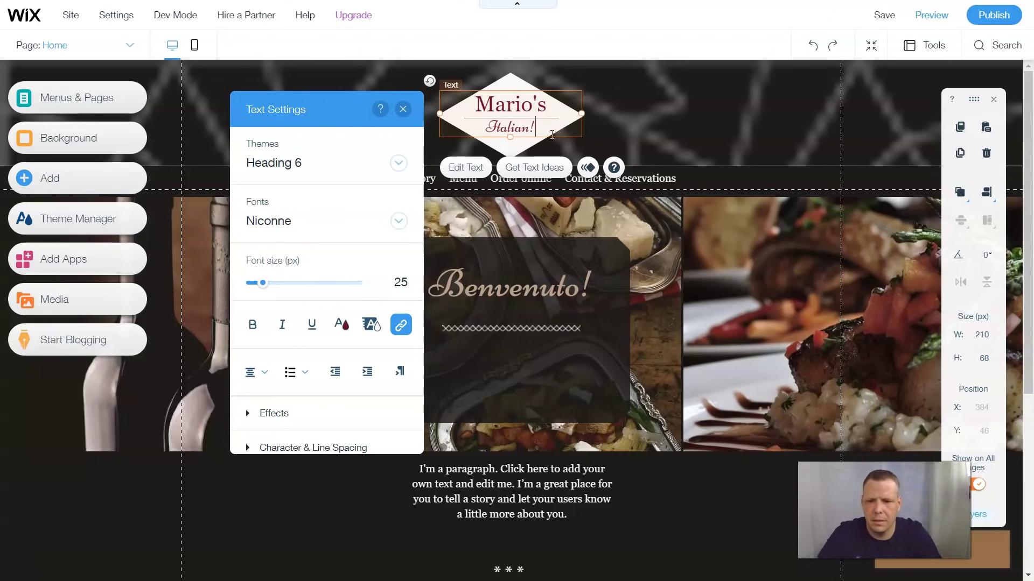
pyautogui.click(745, 180)
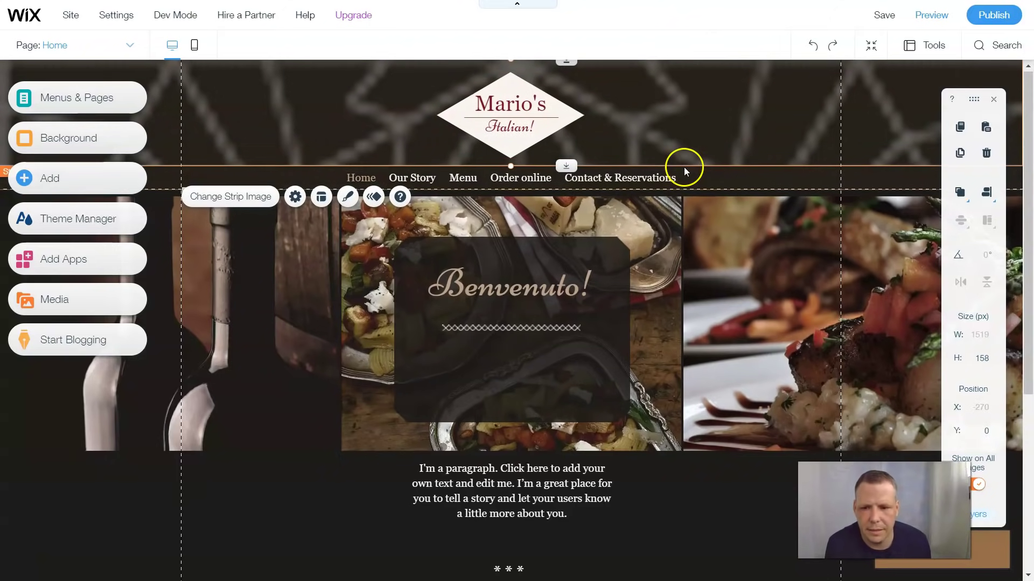
pyautogui.scroll(-3, 683, 167)
pyautogui.scroll(-1, 694, 185)
pyautogui.scroll(4, 693, 181)
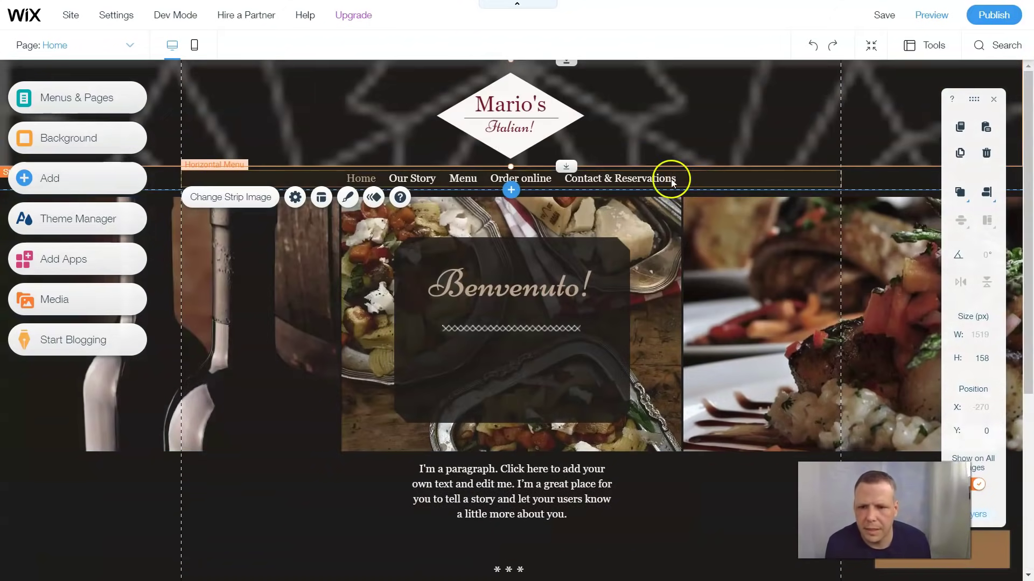
pyautogui.click(706, 129)
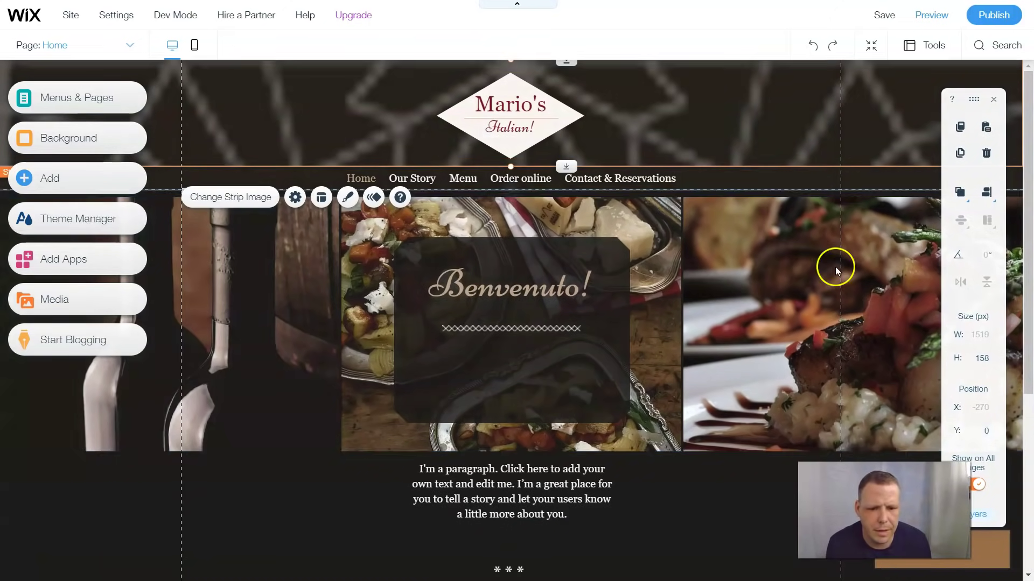
# - Delete the dark overlay image and the "Benvenuto!" heading that cover the home page gallery
pyautogui.scroll(-1, 592, 301)
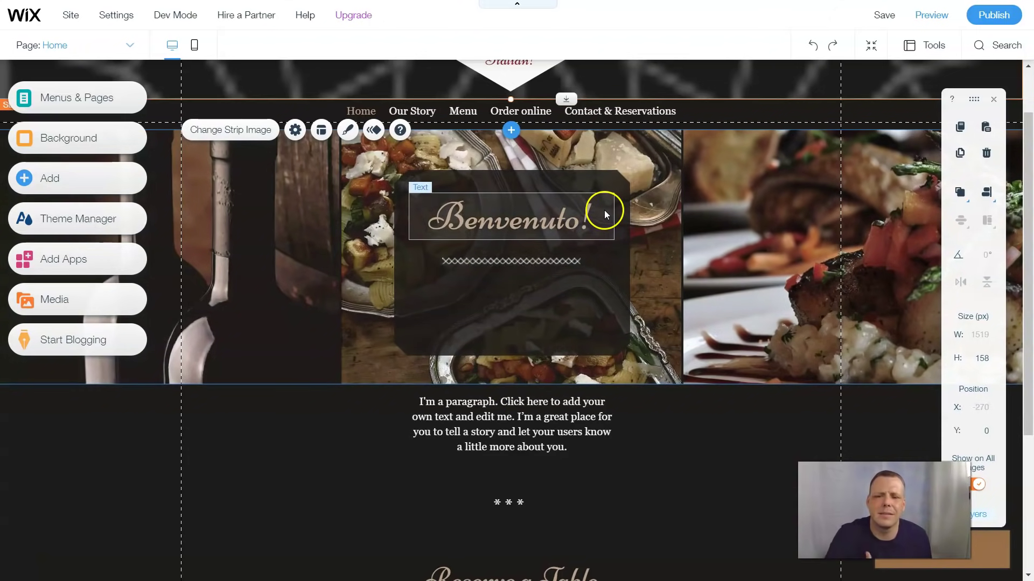
pyautogui.rightClick(590, 319)
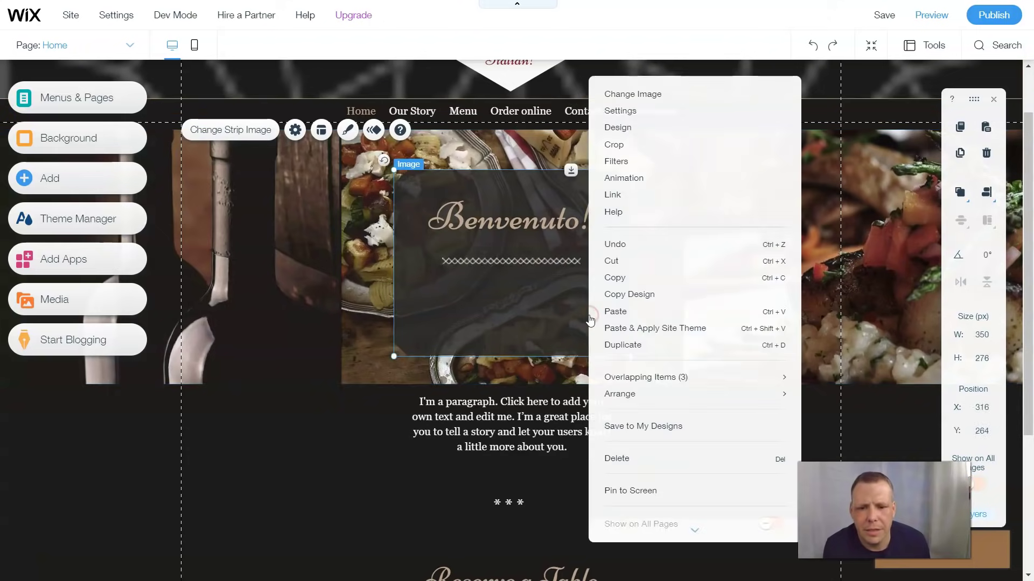
pyautogui.click(622, 458)
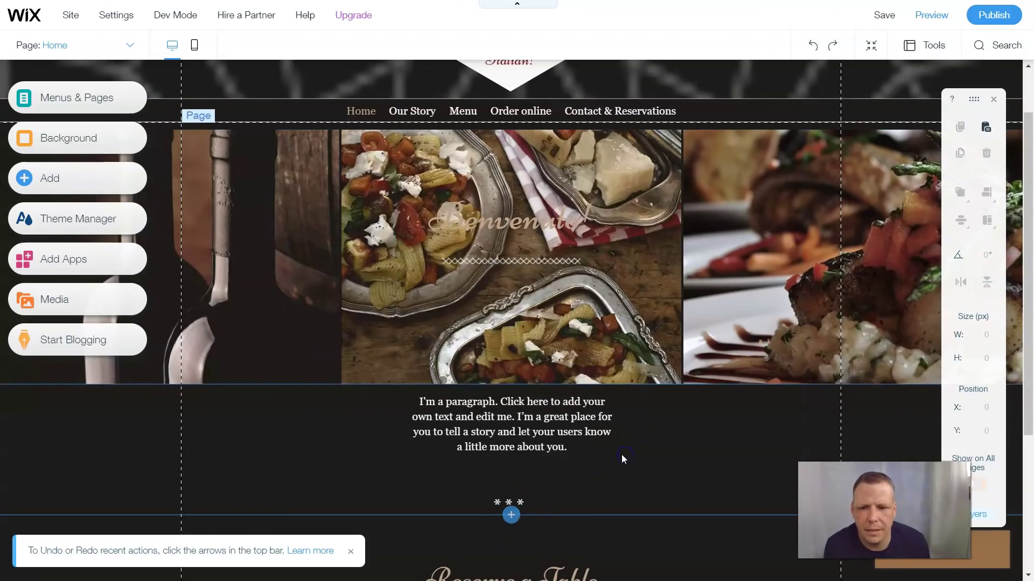
pyautogui.rightClick(511, 224)
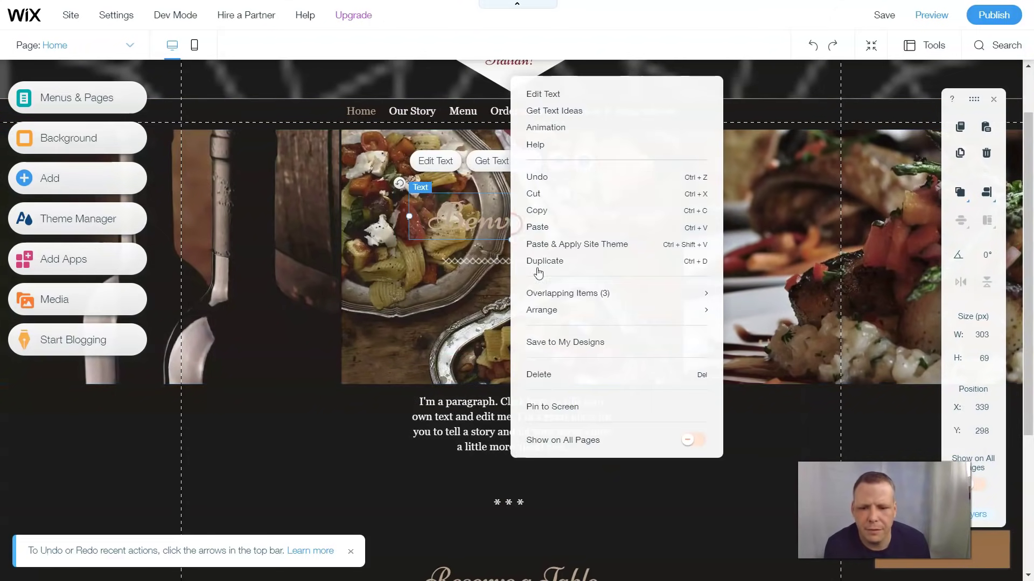
pyautogui.click(565, 375)
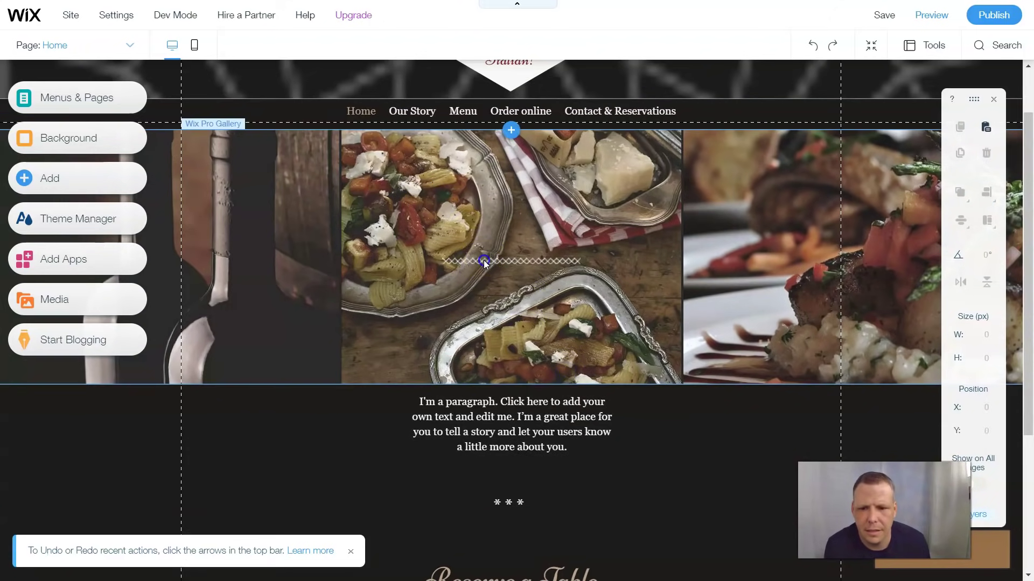
# - Delete the patterned divider image from the middle of the gallery
pyautogui.click(484, 262)
pyautogui.rightClick(484, 263)
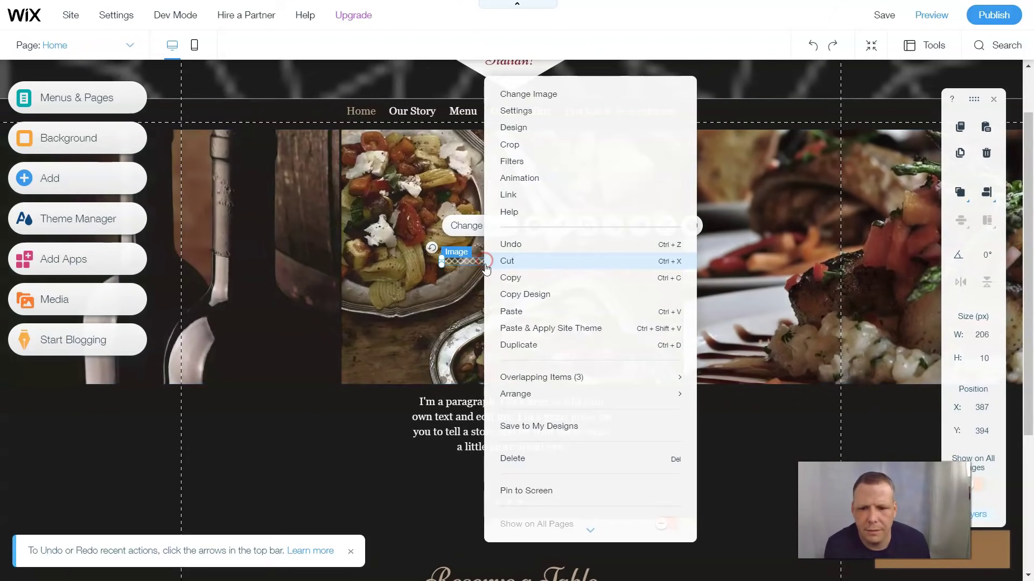
pyautogui.click(535, 462)
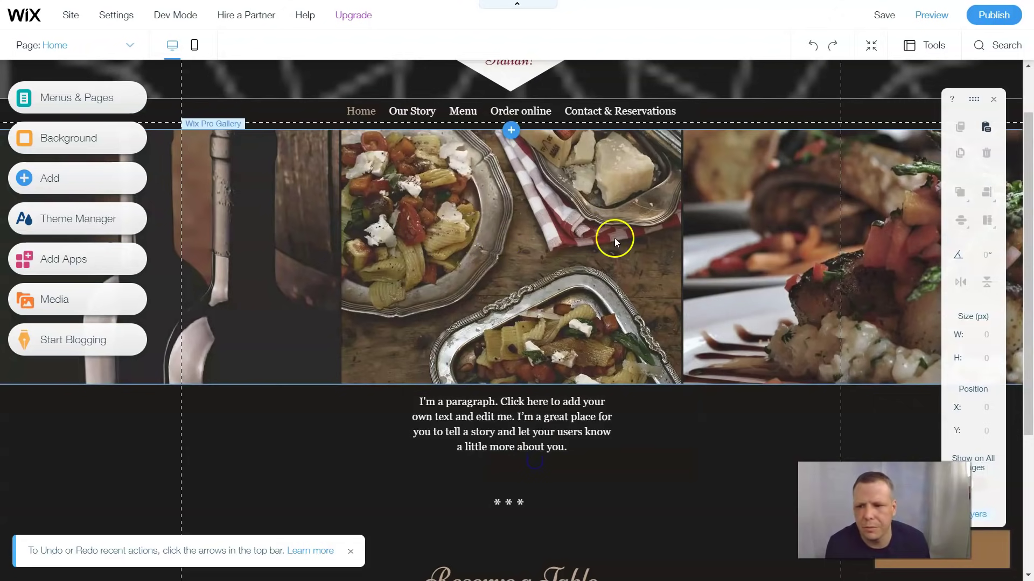
# - Look through the image sources and related apps offered for adding an image, and close the list
pyautogui.click(95, 181)
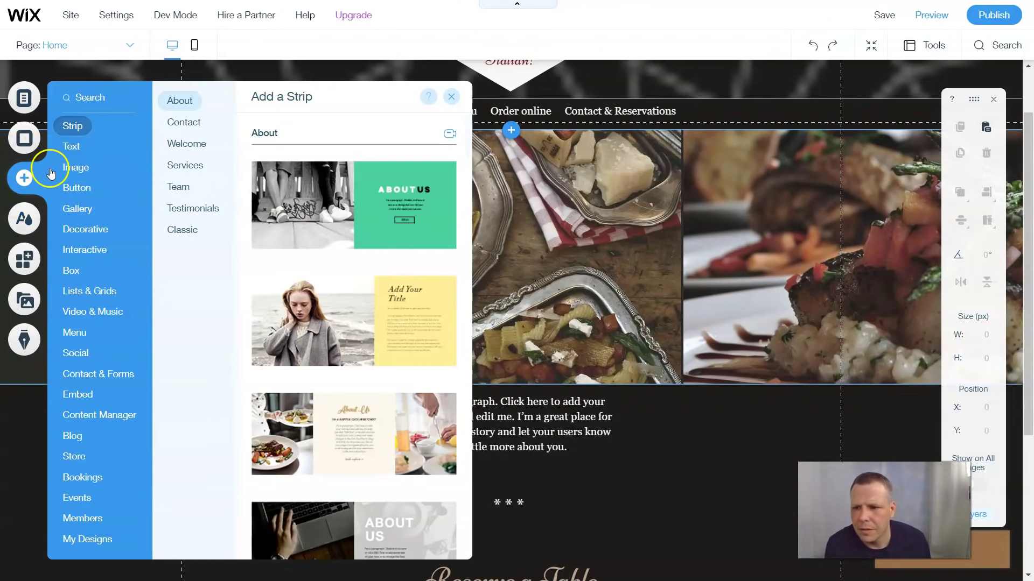
pyautogui.click(75, 168)
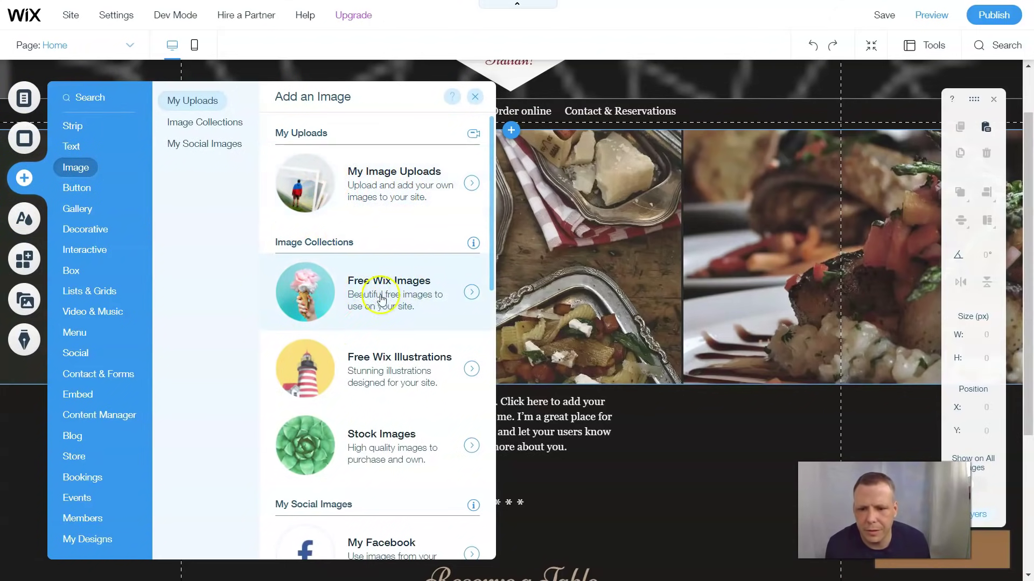
pyautogui.scroll(-3, 416, 281)
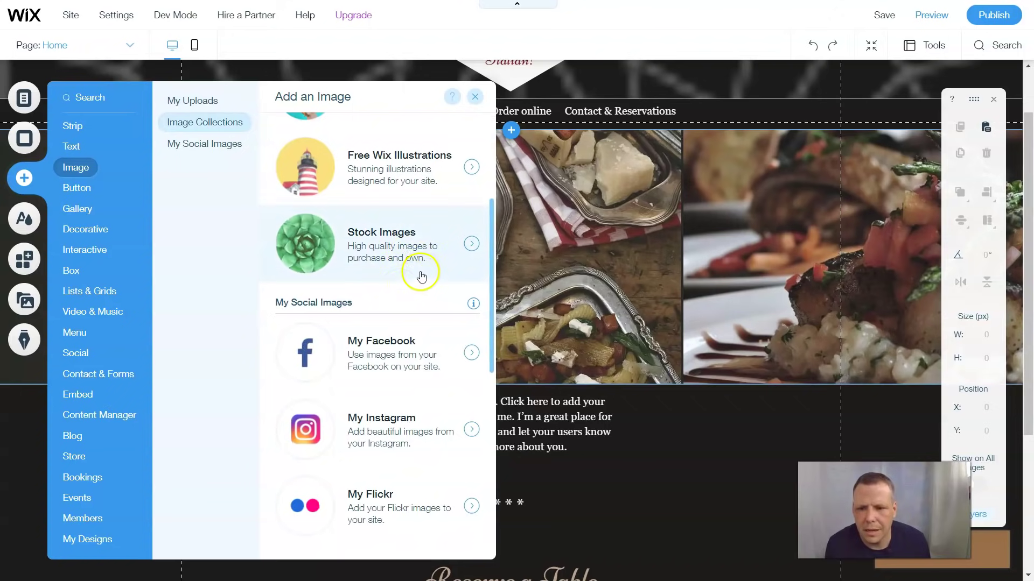
pyautogui.scroll(-3, 417, 245)
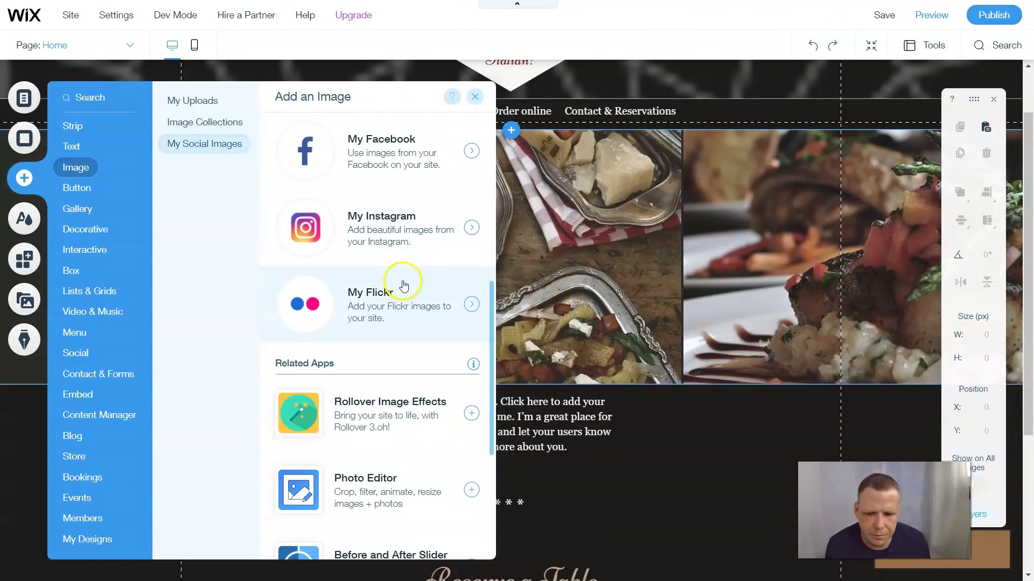
pyautogui.scroll(-1, 416, 272)
pyautogui.click(475, 97)
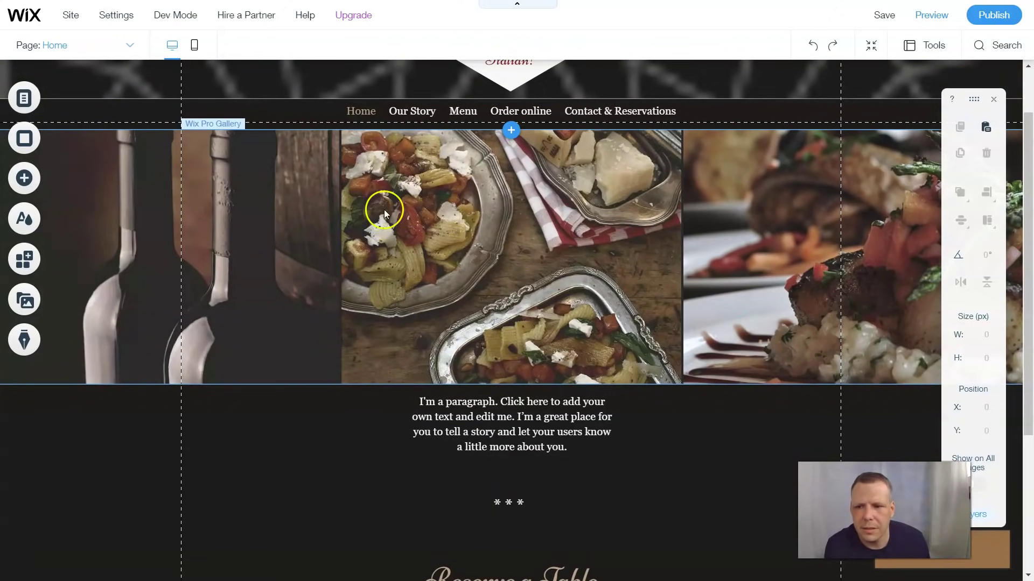
# - Select the photo gallery and look over the home page down to the Reserve a Table section and footer
pyautogui.click(417, 242)
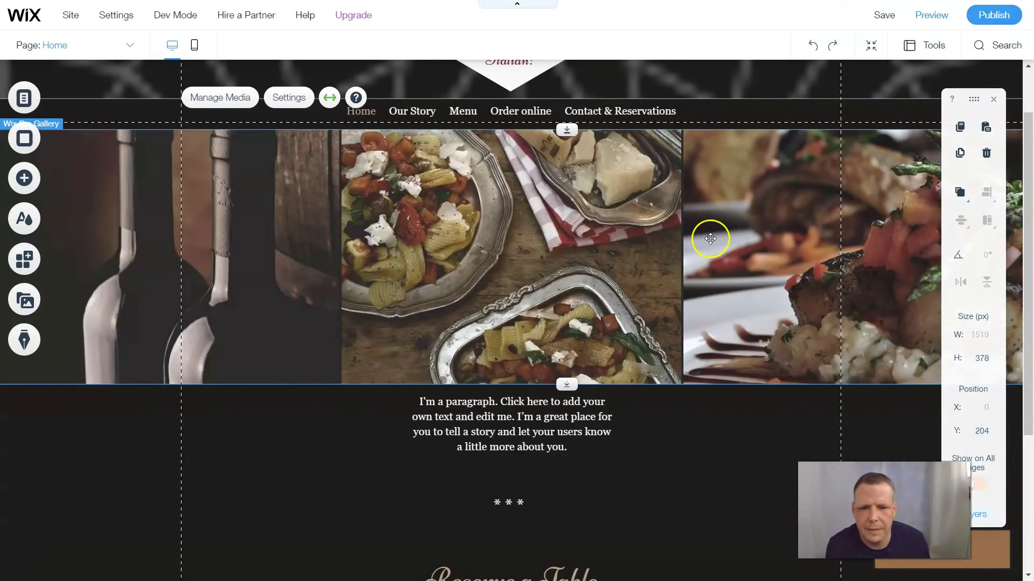
pyautogui.scroll(-4, 512, 251)
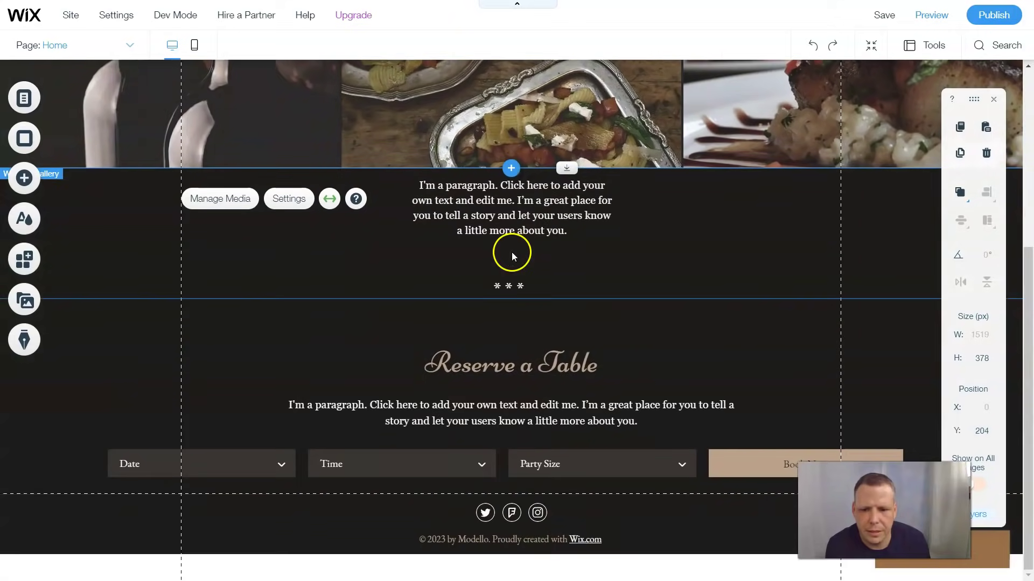
pyautogui.scroll(1, 538, 248)
pyautogui.scroll(4, 592, 172)
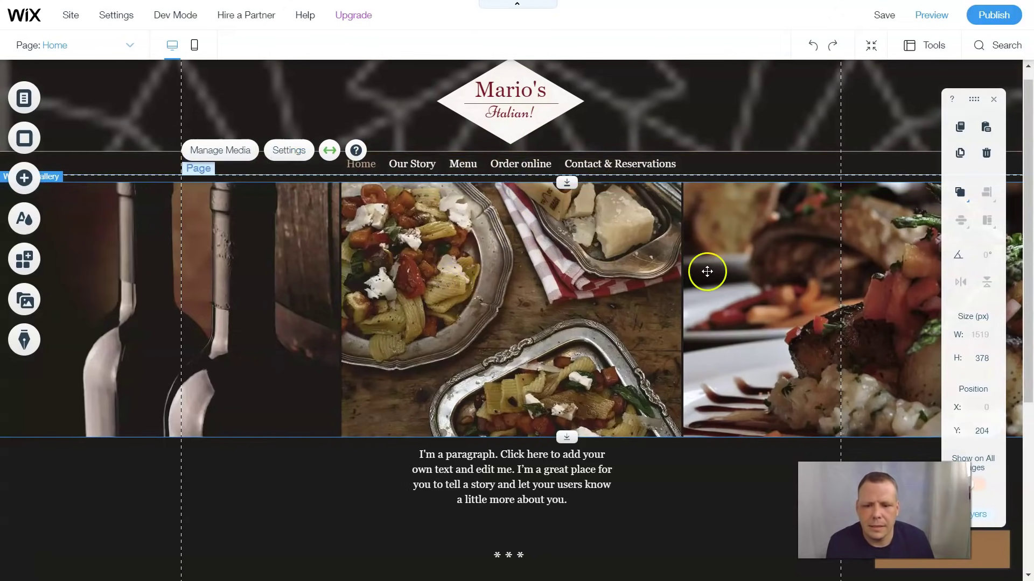
# - Look through the element categories that can be added to the page, including strips and lists and grids
pyautogui.scroll(-1, 578, 288)
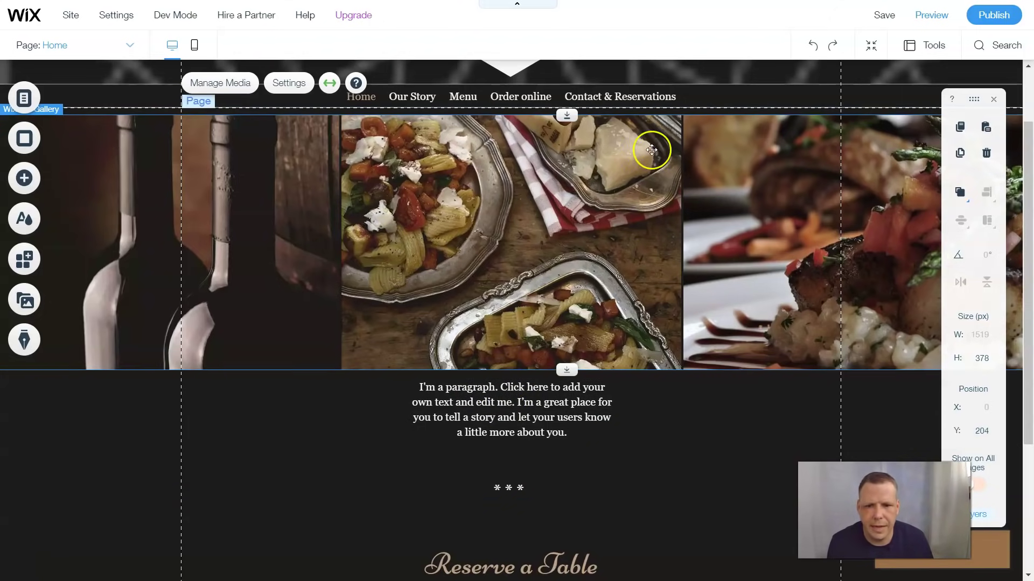
pyautogui.click(22, 185)
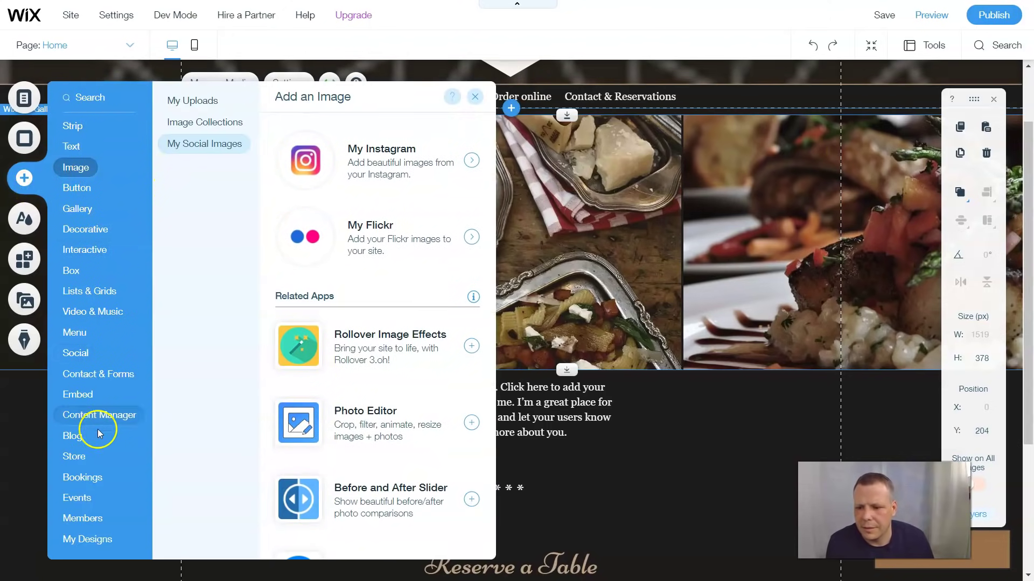
pyautogui.click(81, 477)
pyautogui.click(70, 127)
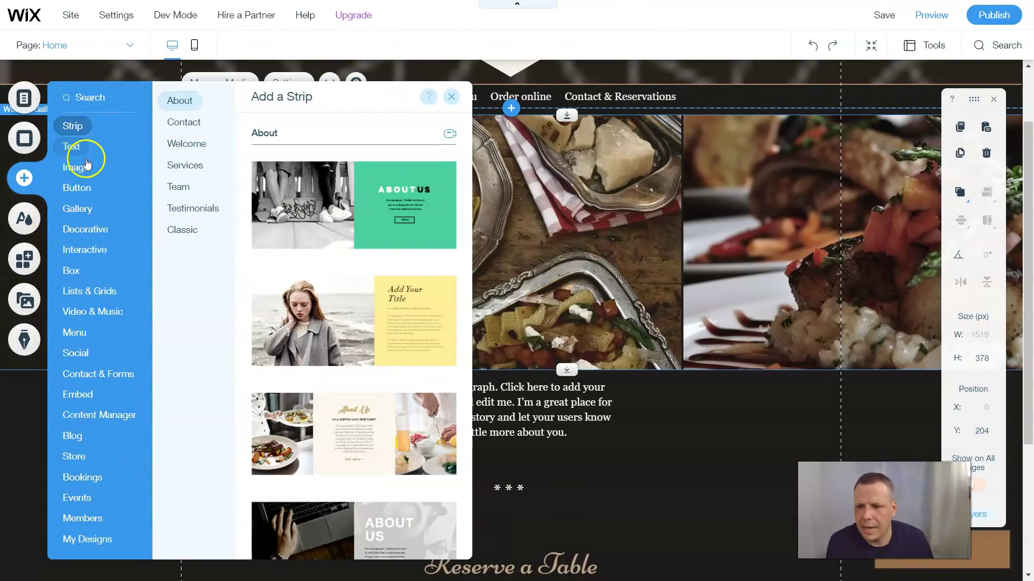
pyautogui.click(81, 208)
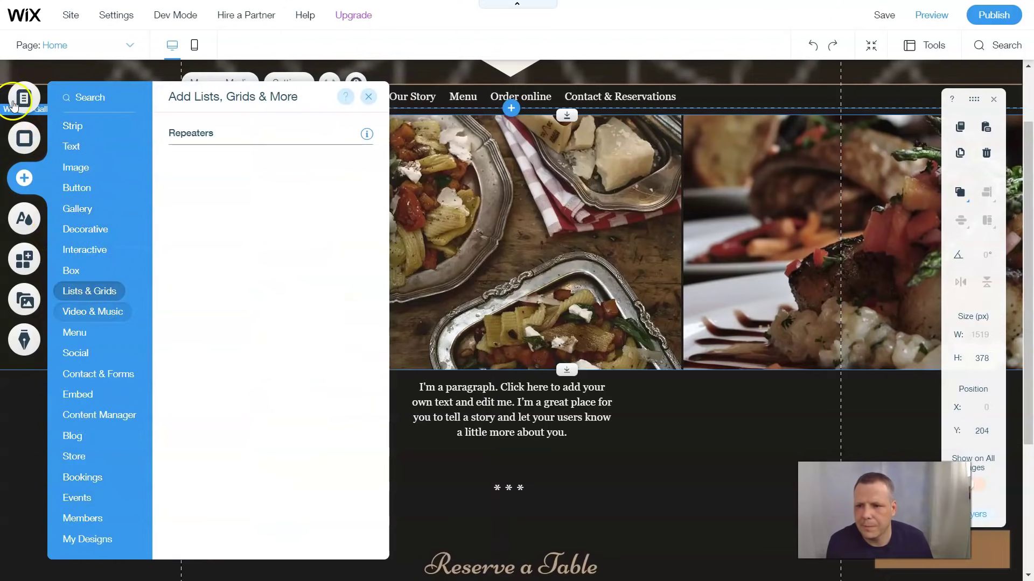
# - Add a new page to the site menu and name it "Our Food Gallery"
pyautogui.click(21, 103)
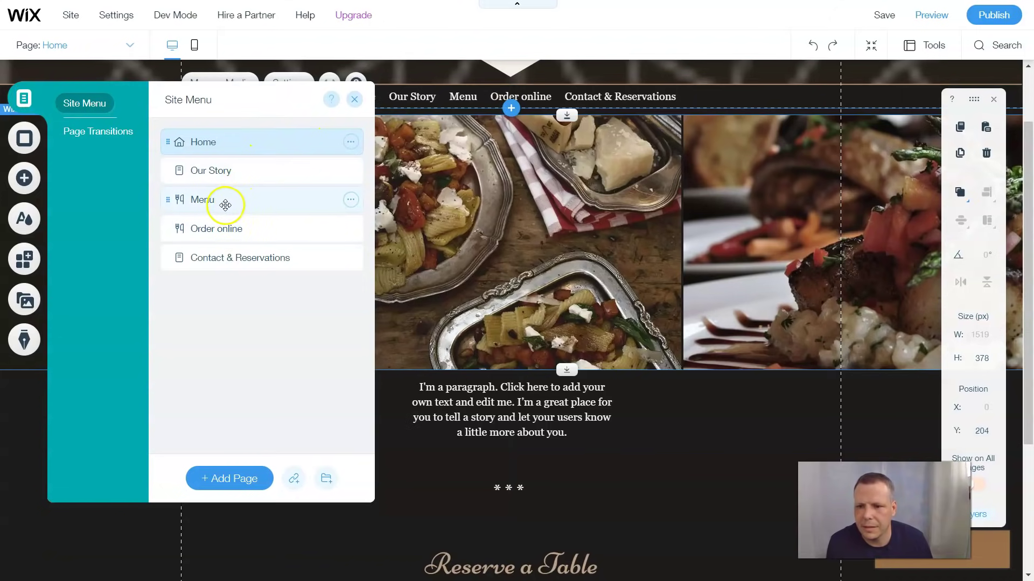
pyautogui.click(230, 477)
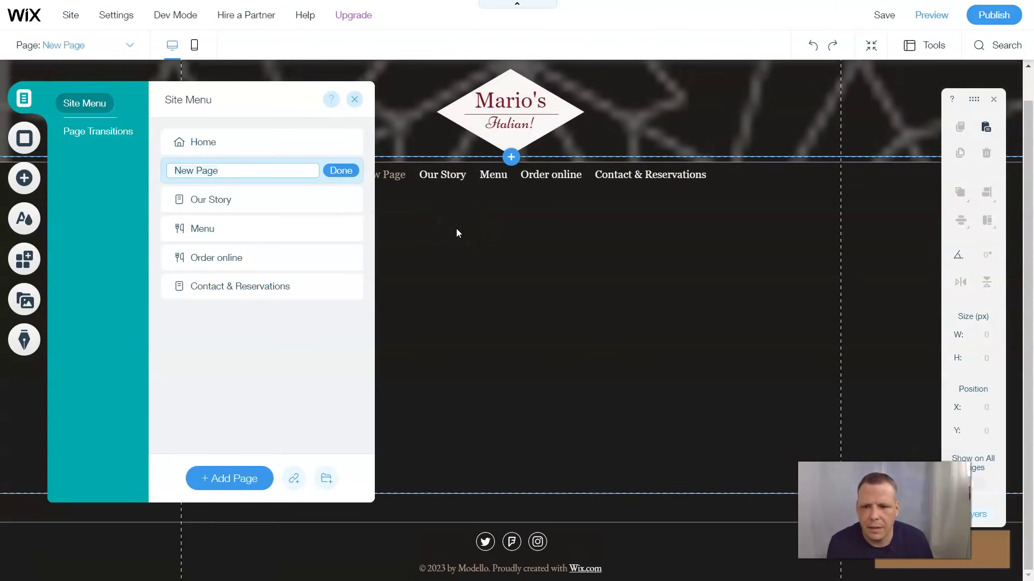
pyautogui.doubleClick(231, 170)
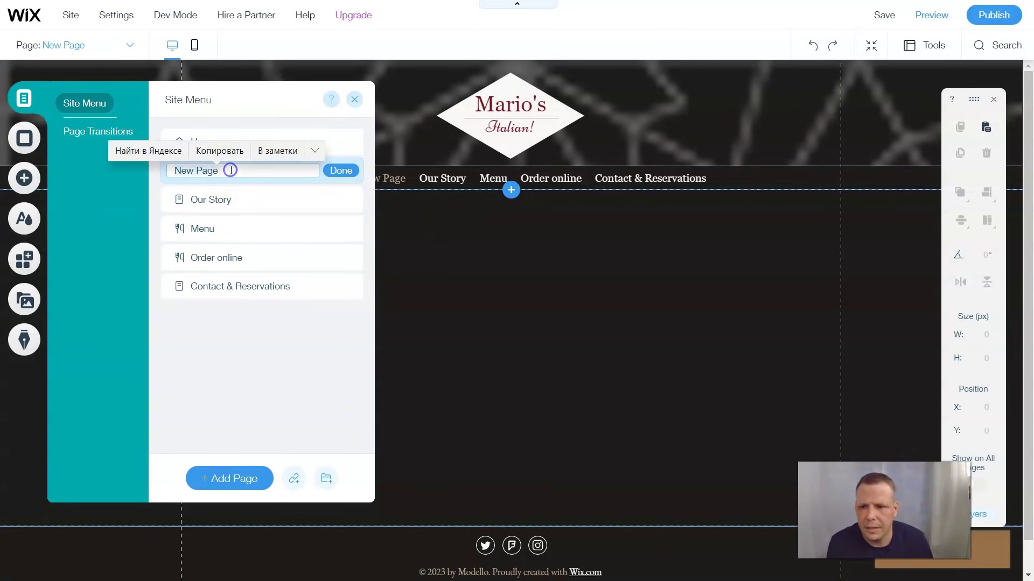
pyautogui.moveTo(219, 168); pyautogui.dragTo(129, 171)
pyautogui.click(237, 171)
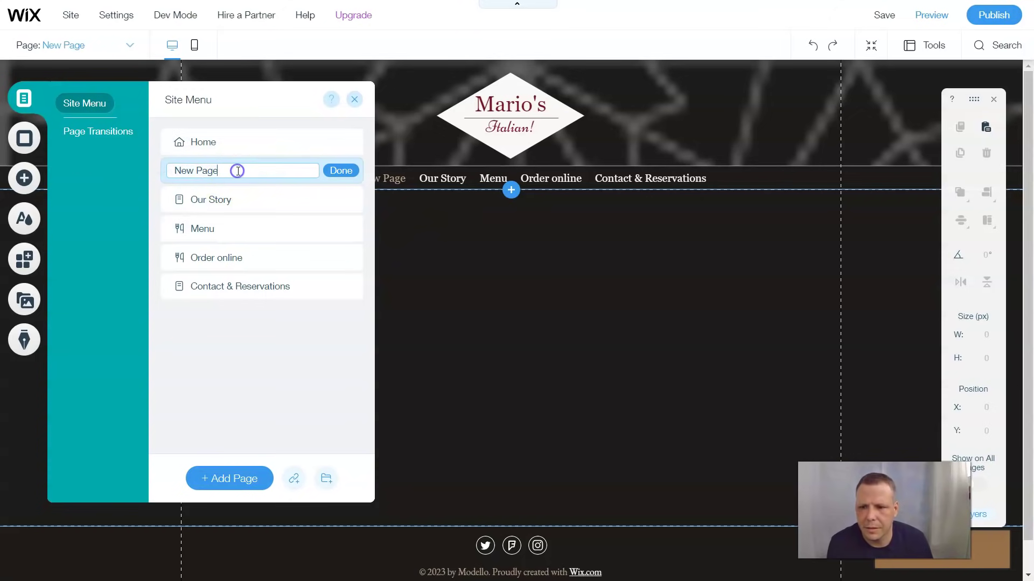
pyautogui.press('BackSpace')
pyautogui.press('BackSpace')
pyautogui.press('BackSpace')
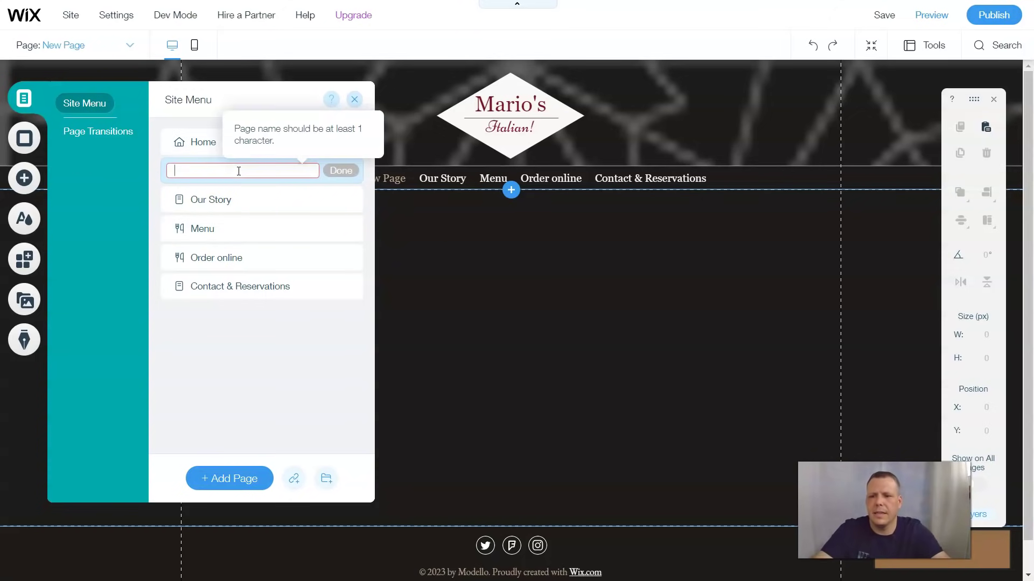
pyautogui.write('Our Food')
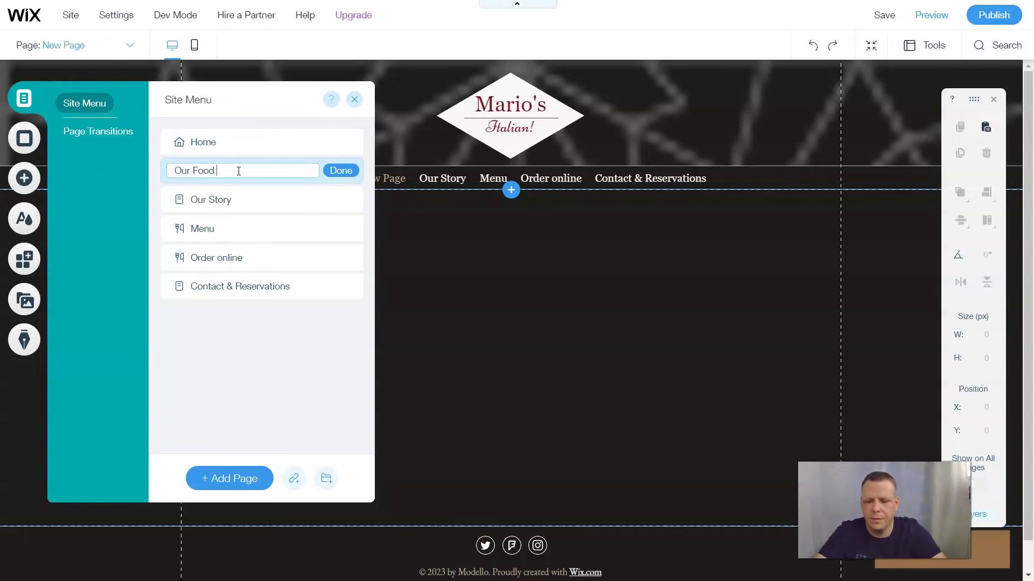
pyautogui.write('y')
pyautogui.click(332, 175)
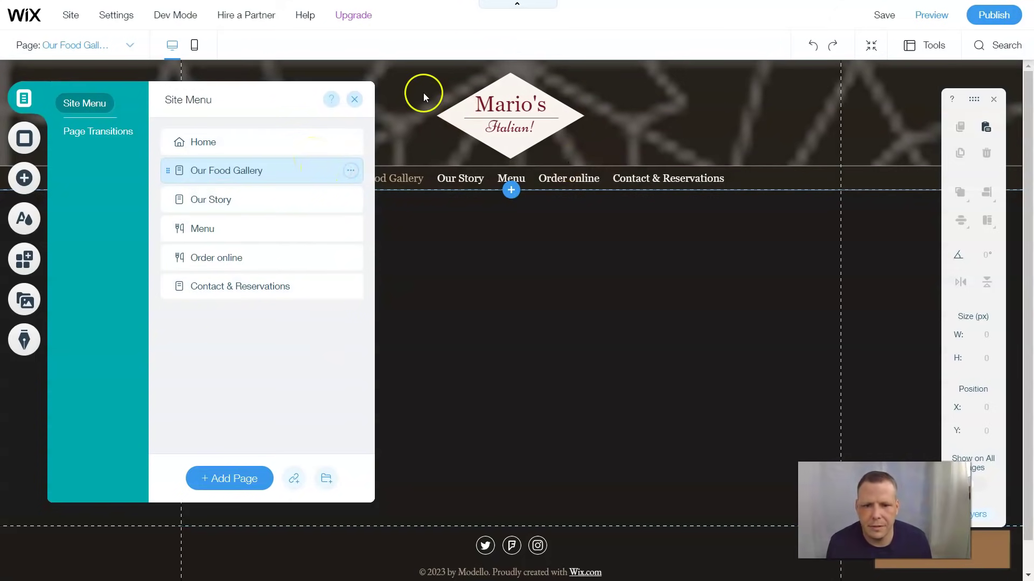
pyautogui.click(356, 99)
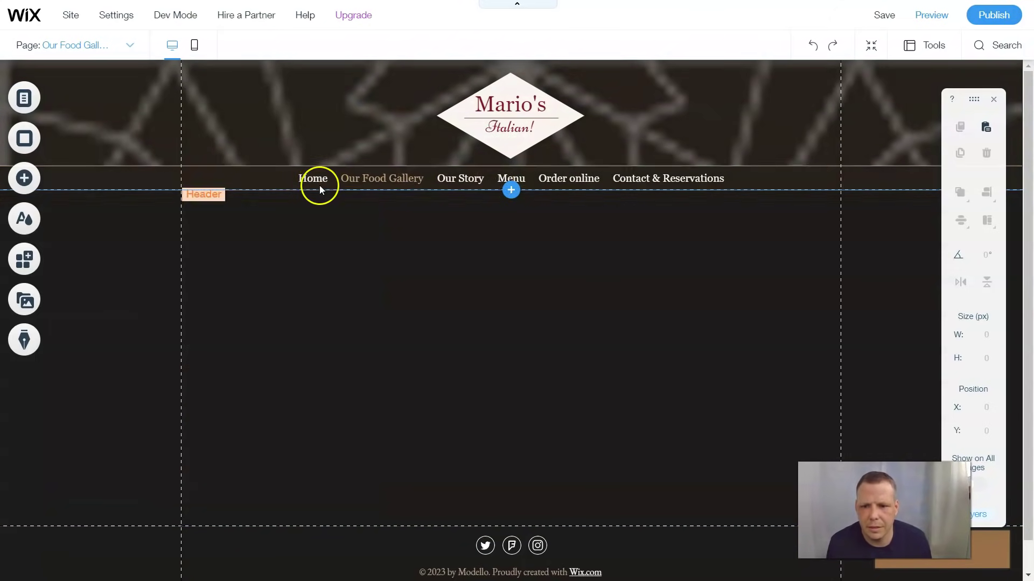
# - Look over the empty Our Food Gallery page from the header to the footer
pyautogui.click(403, 176)
pyautogui.click(526, 283)
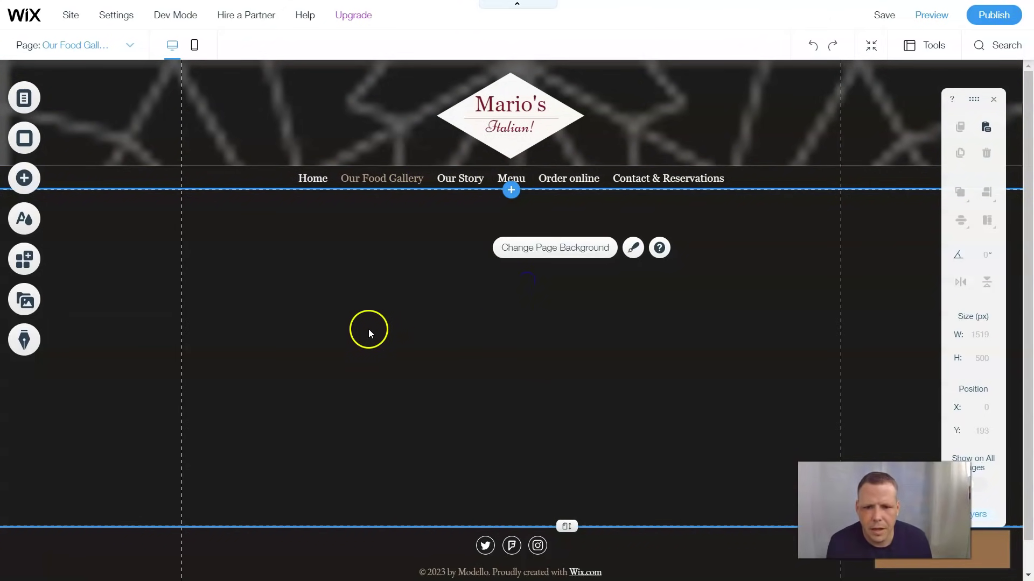
pyautogui.scroll(-1, 539, 224)
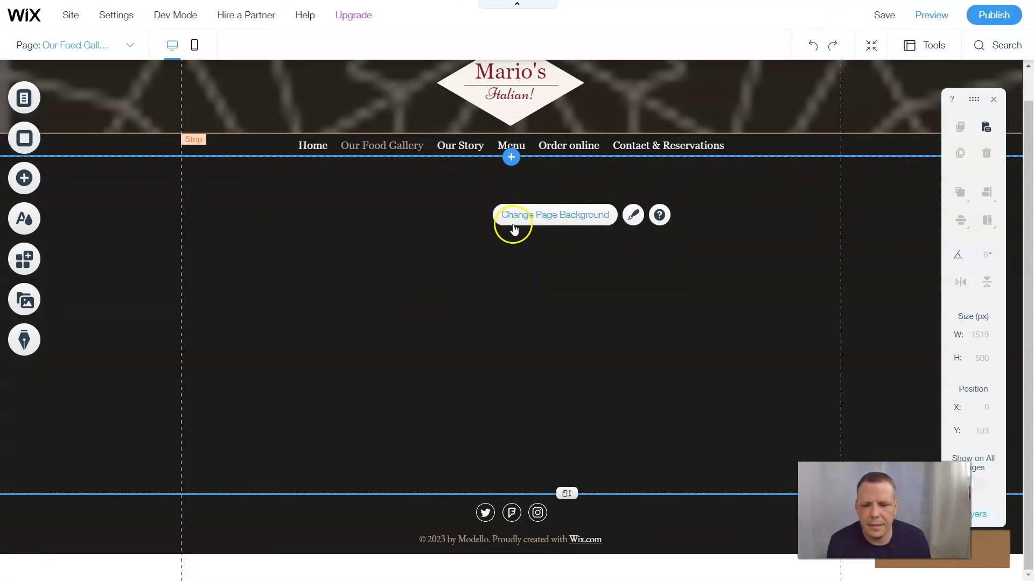
pyautogui.scroll(1, 484, 240)
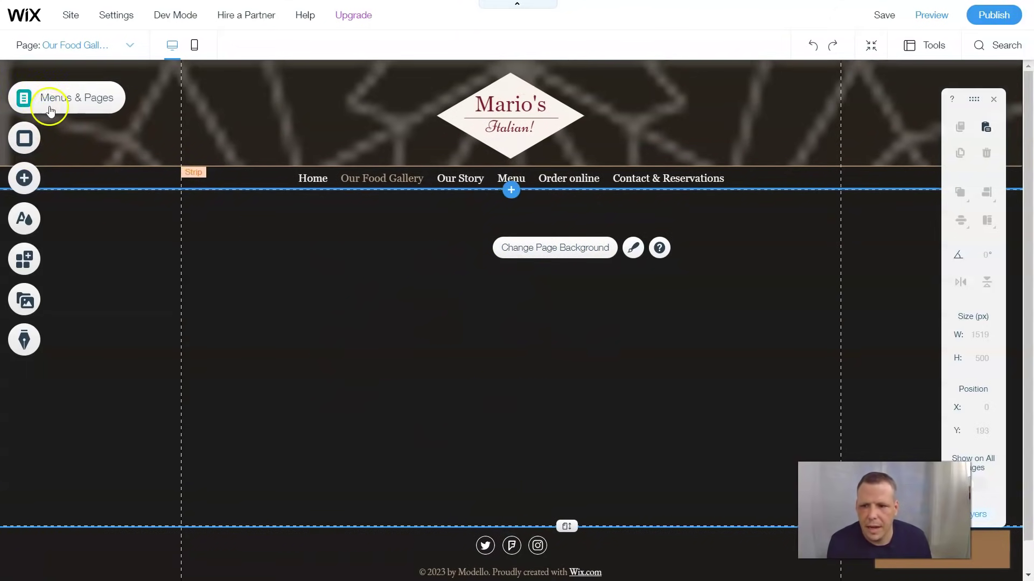
# - Switch back to the Home page and close the site menu
pyautogui.click(28, 98)
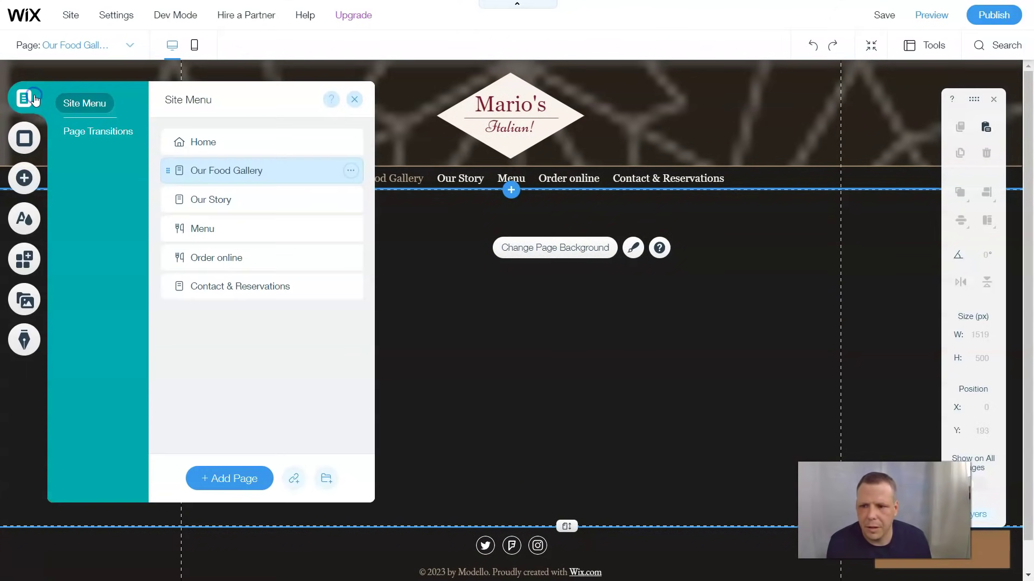
pyautogui.click(205, 145)
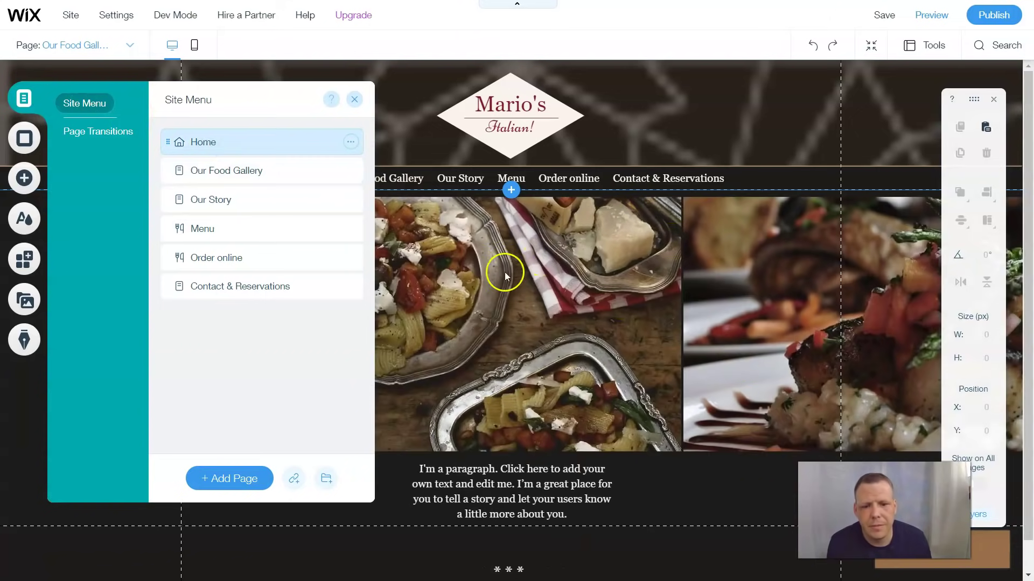
pyautogui.click(658, 499)
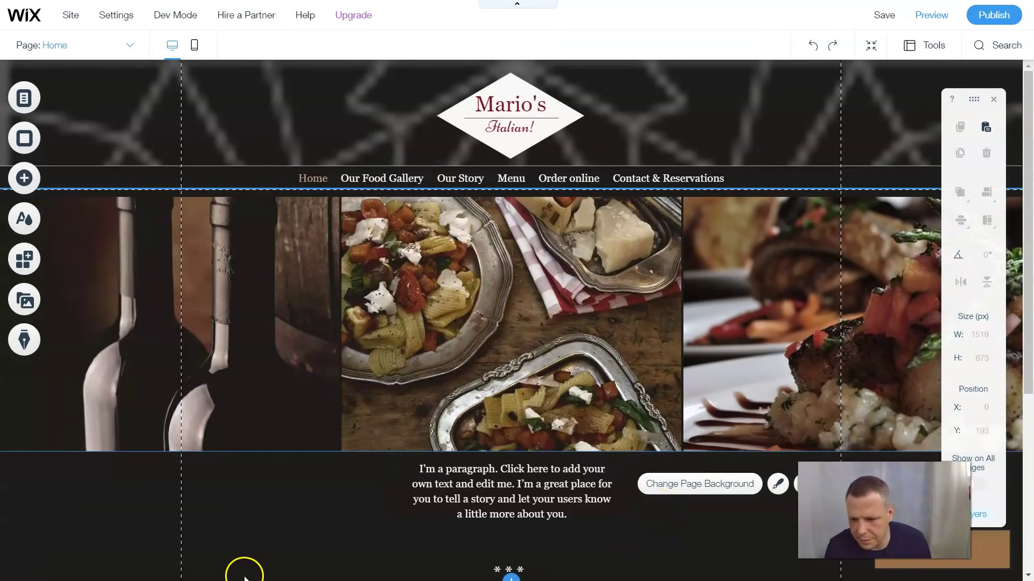
# - Move the placeholder paragraph below the gallery to about X 362, Y 616
pyautogui.click(468, 500)
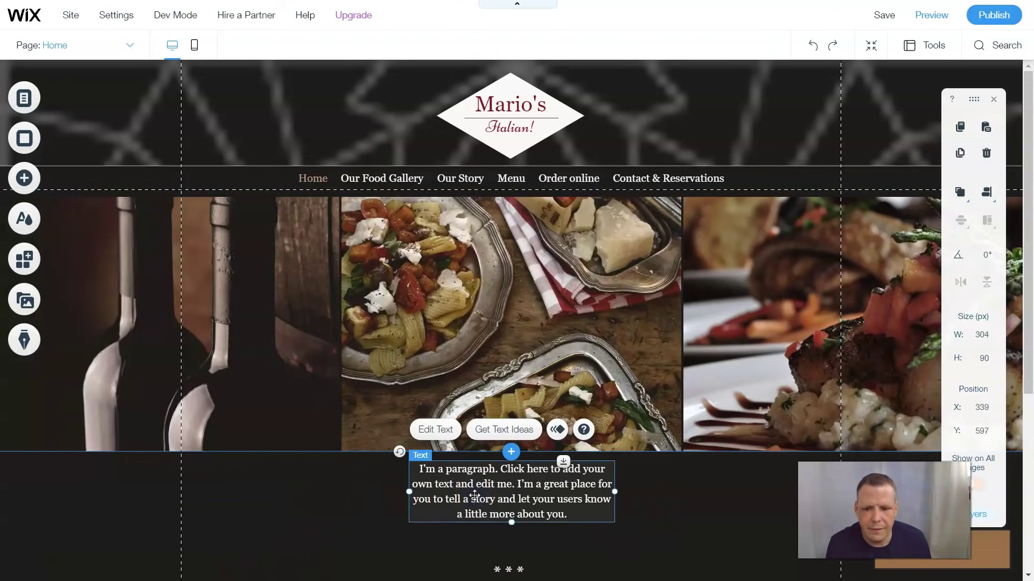
pyautogui.doubleClick(468, 500)
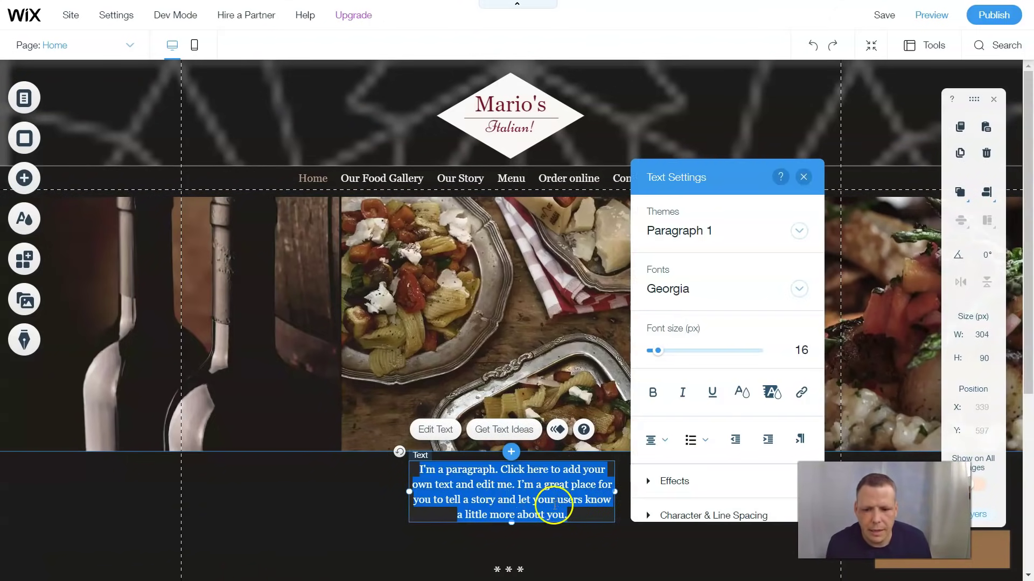
pyautogui.click(324, 533)
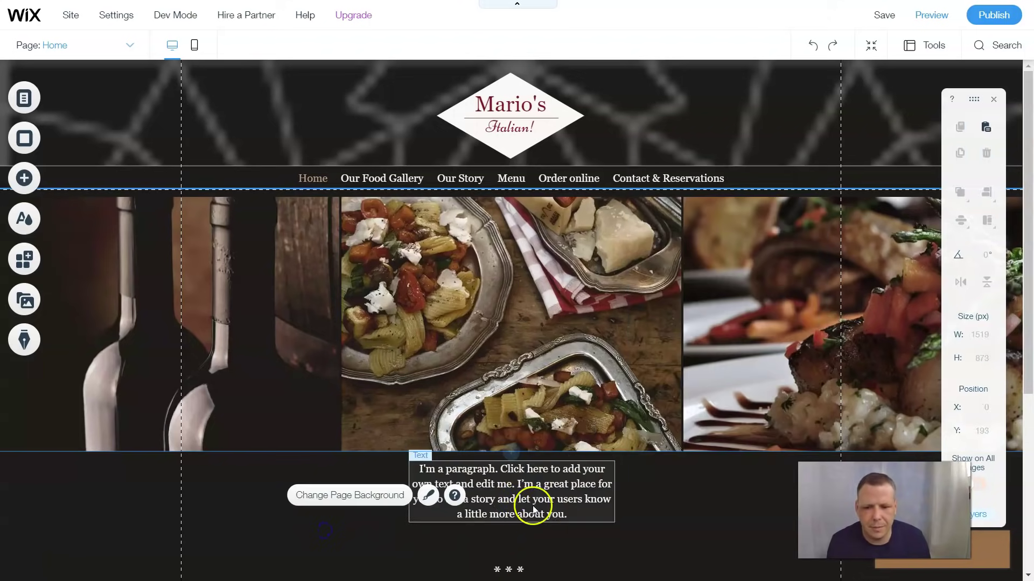
pyautogui.click(565, 499)
pyautogui.moveTo(549, 496); pyautogui.dragTo(530, 508)
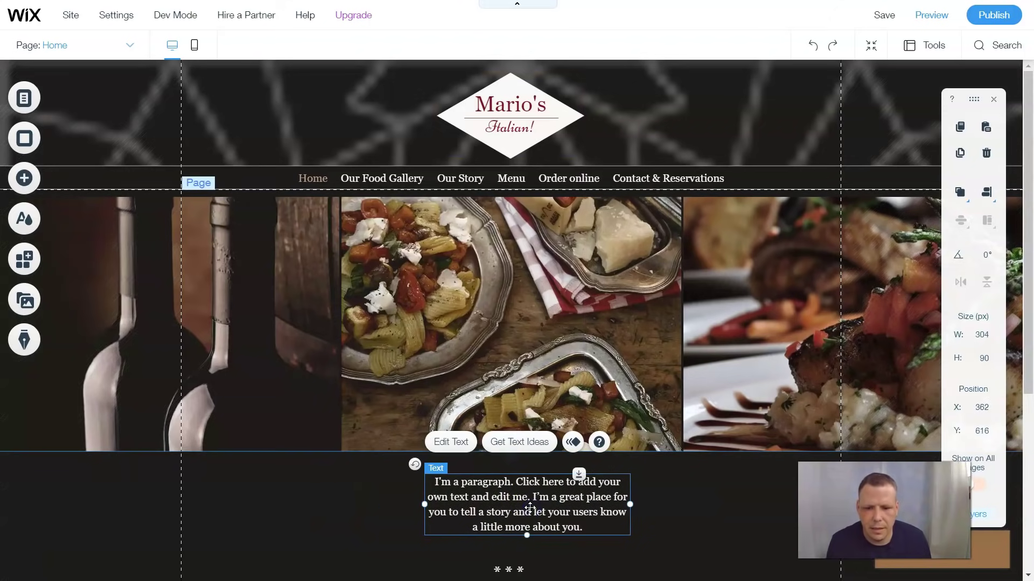
# - Search the text ideas for the placeholder paragraph using "best tasty food" as the site type
pyautogui.click(588, 519)
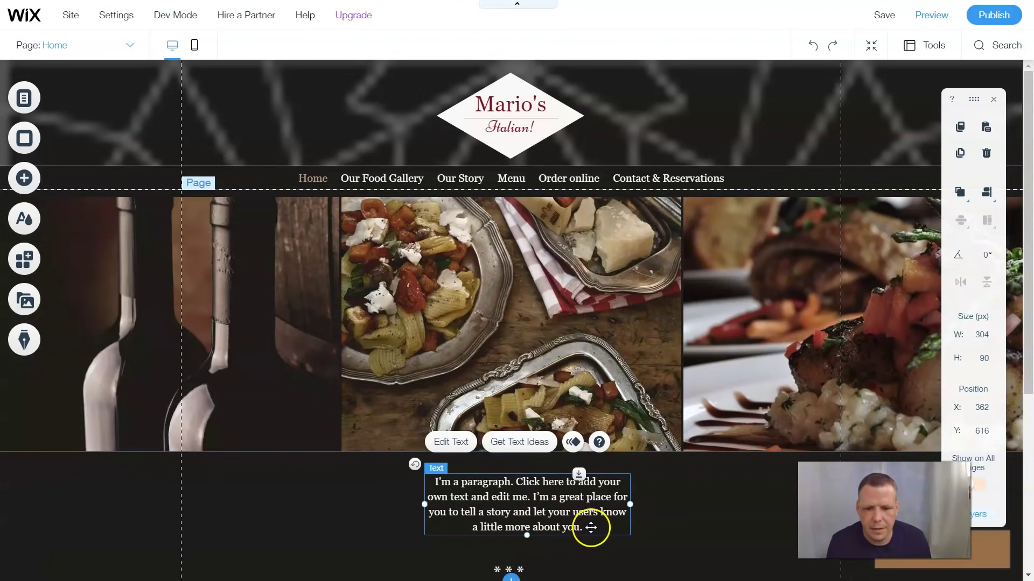
pyautogui.click(591, 527)
pyautogui.click(530, 445)
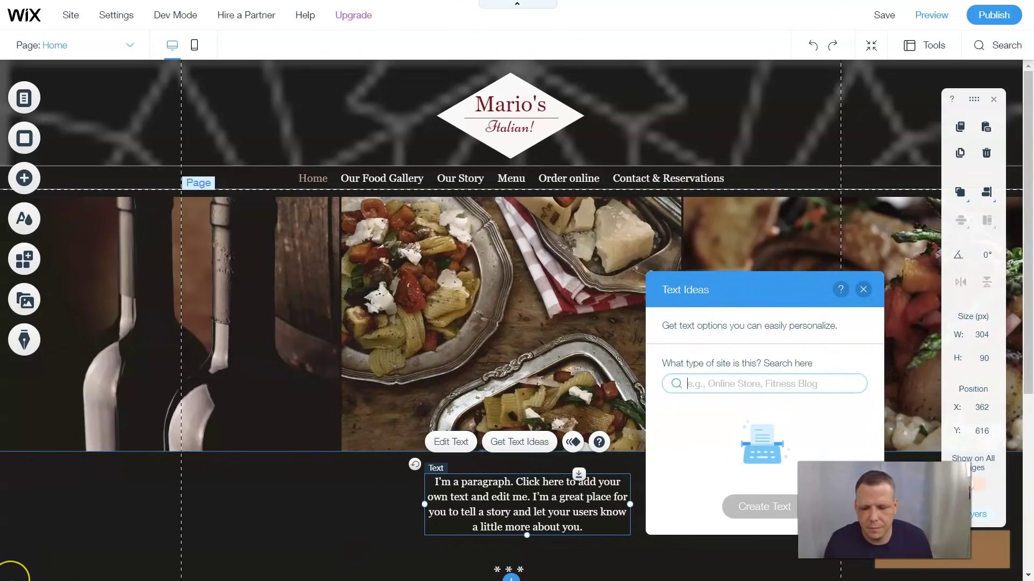
pyautogui.write('best tasty food')
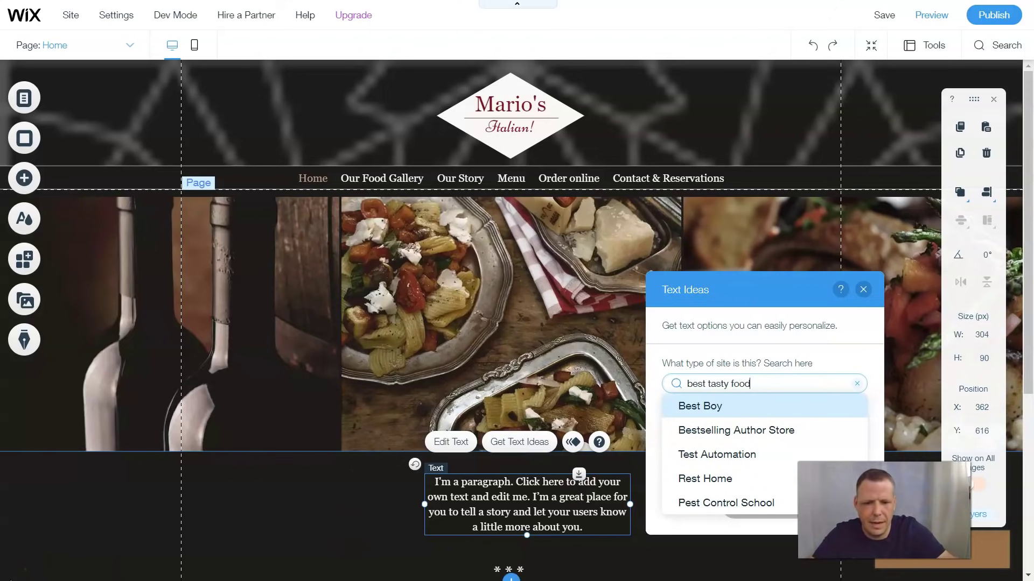
pyautogui.press('Return')
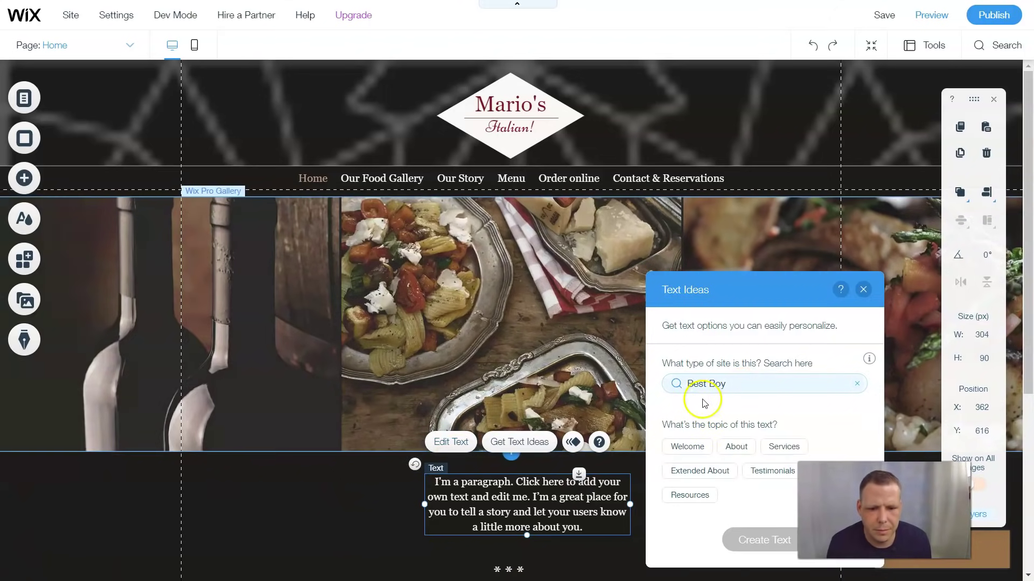
# - Replace the site type in the text ideas with "Best tasty food" and search again
pyautogui.click(753, 385)
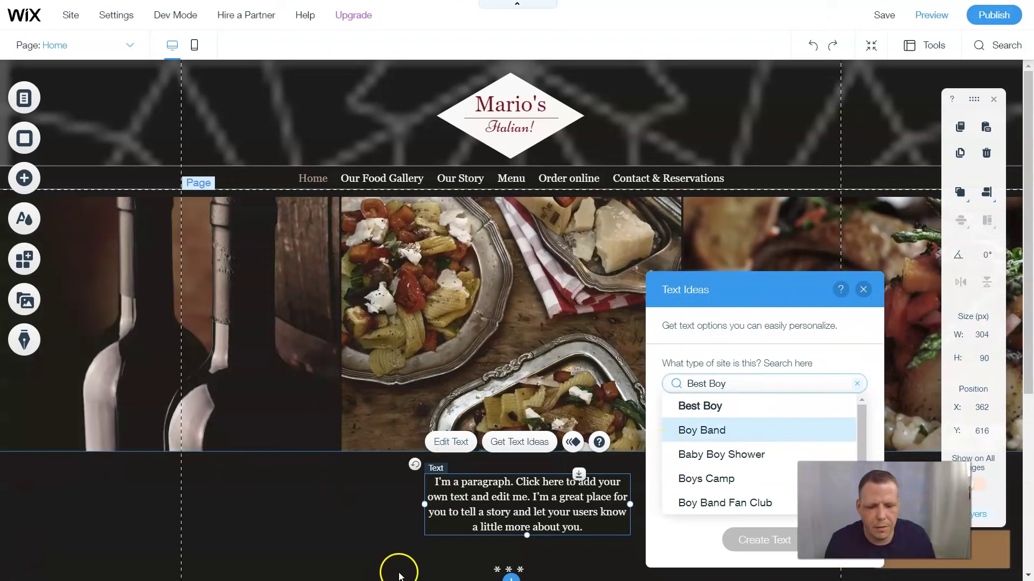
pyautogui.press('BackSpace')
pyautogui.press('BackSpace')
pyautogui.press('BackSpace')
pyautogui.press('BackSpace')
pyautogui.write('tast')
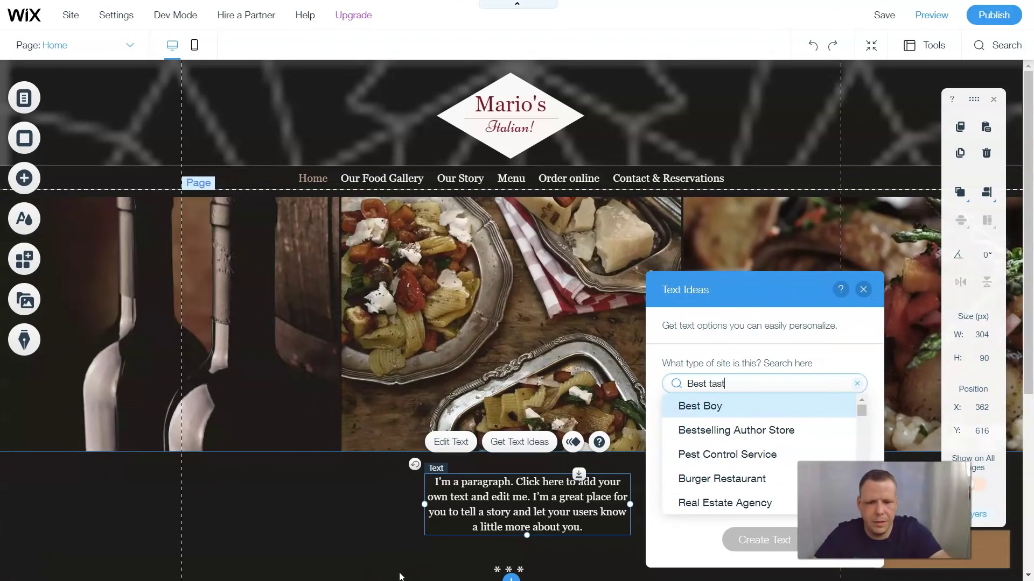
pyautogui.write('y foo')
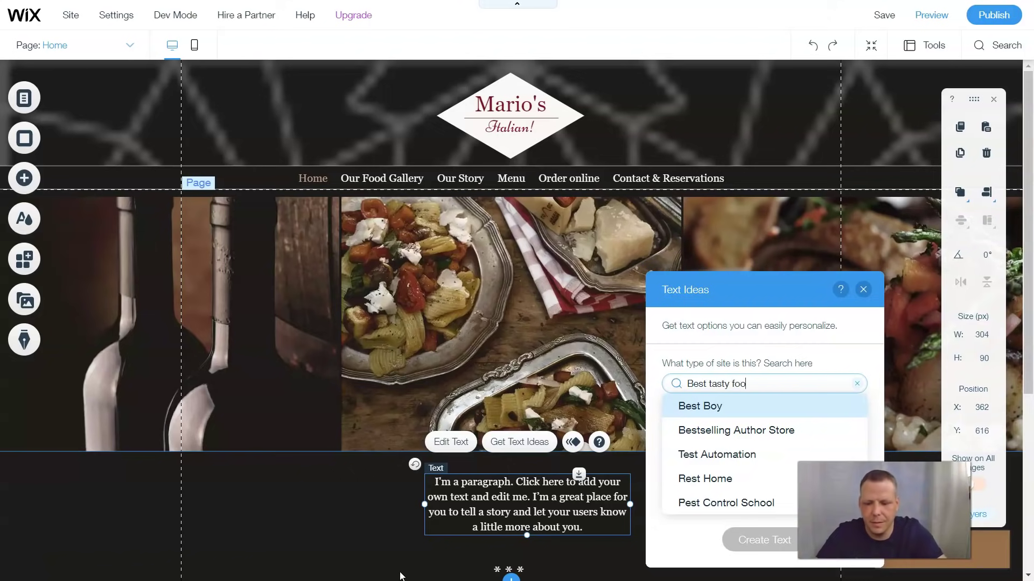
pyautogui.write('d')
pyautogui.press('Return')
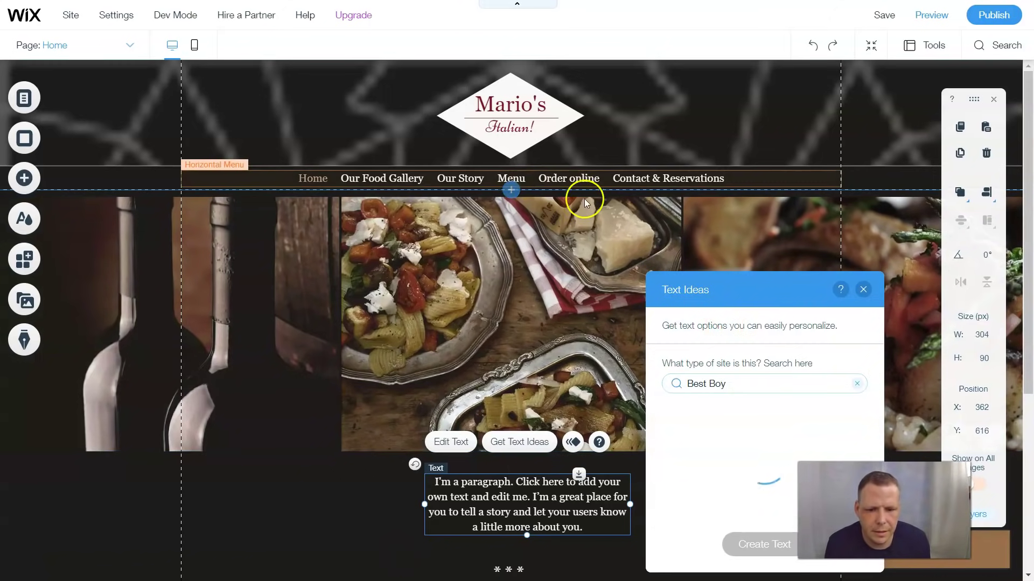
# - Abandon the text ideas search and delete the placeholder paragraph below the home page gallery
pyautogui.click(735, 384)
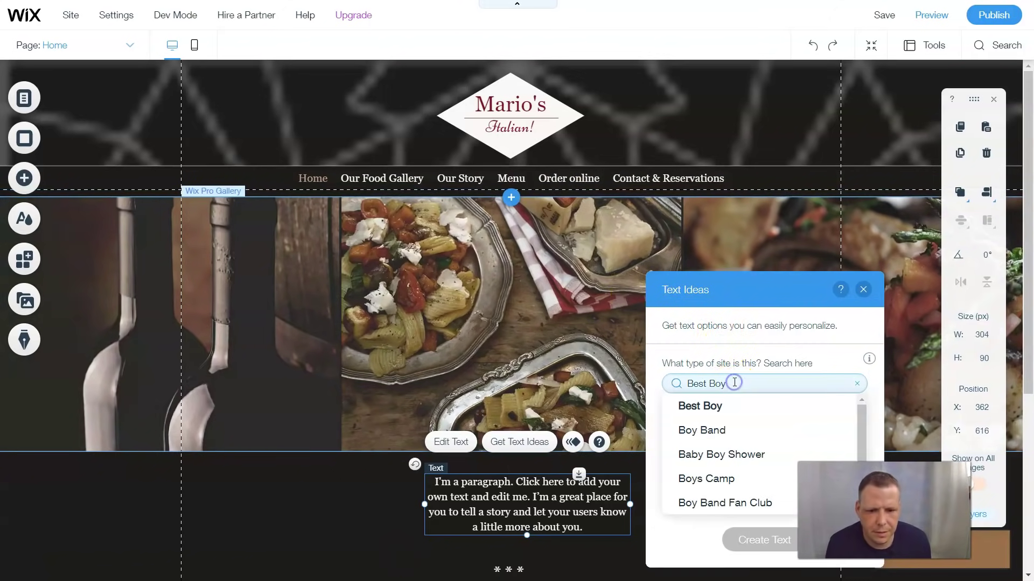
pyautogui.click(768, 379)
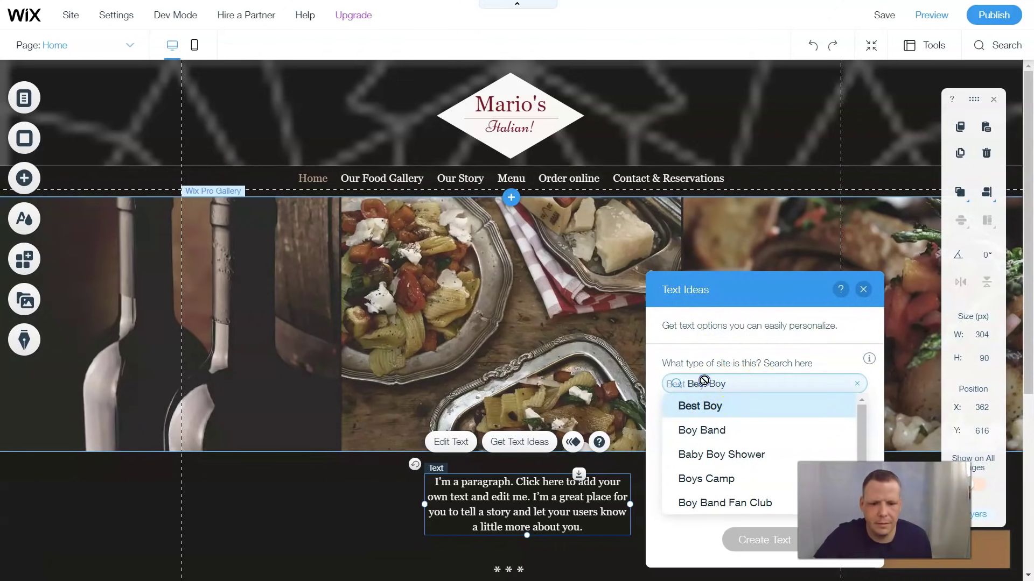
pyautogui.click(769, 383)
pyautogui.press('BackSpace')
pyautogui.press('BackSpace')
pyautogui.press('BackSpace')
pyautogui.press('BackSpace')
pyautogui.press('BackSpace')
pyautogui.press('BackSpace')
pyautogui.press('BackSpace')
pyautogui.click(511, 462)
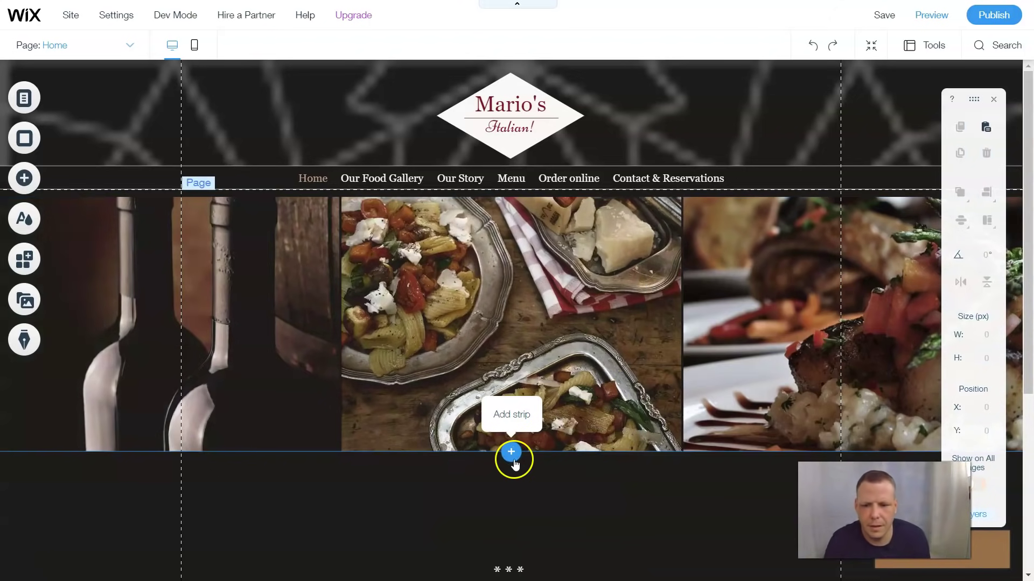
pyautogui.click(526, 509)
pyautogui.click(480, 502)
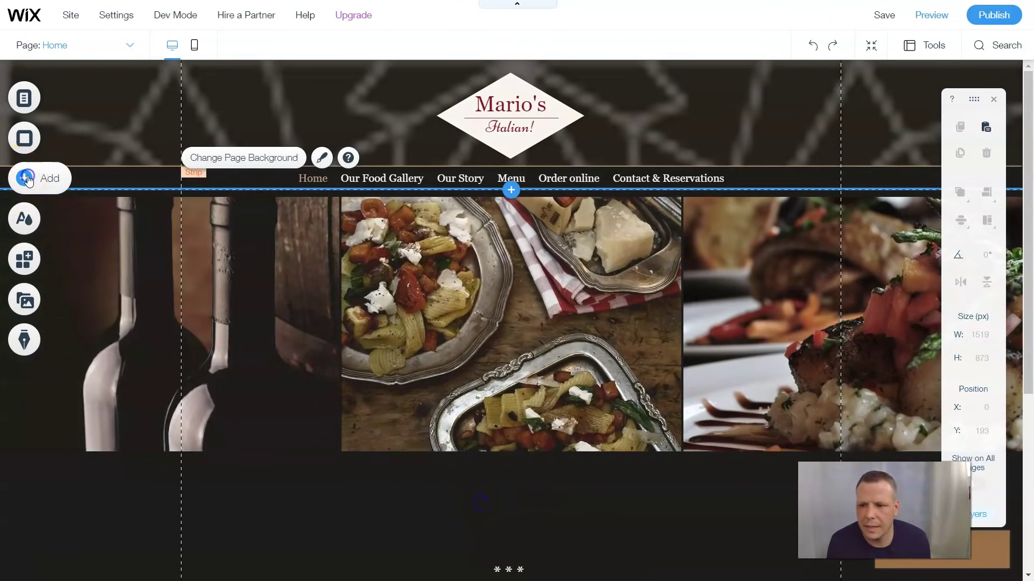
# - Add a Heading 3 themed text to the home page and place it below the gallery at about X 372, Y 608
pyautogui.click(44, 182)
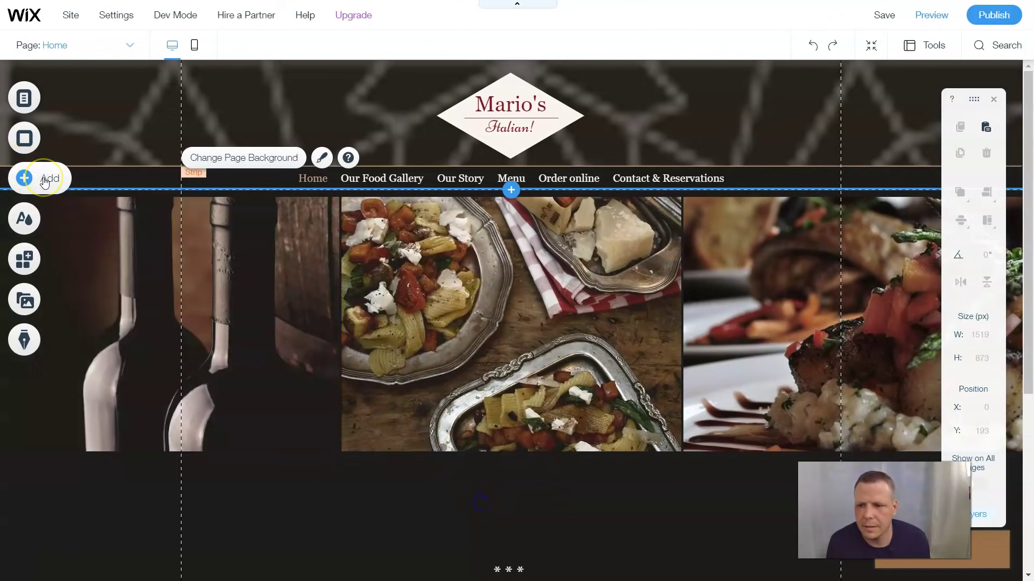
pyautogui.click(73, 128)
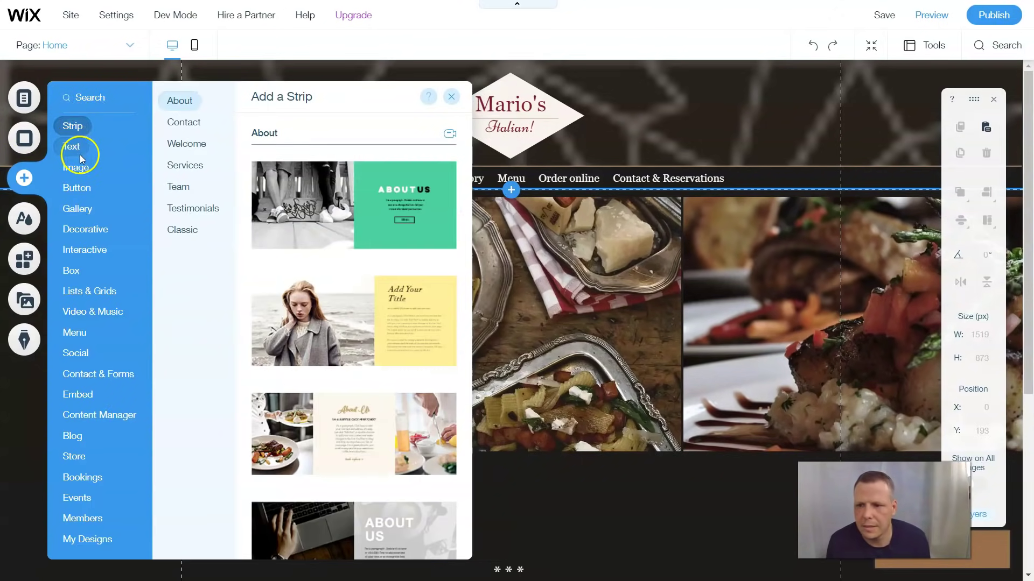
pyautogui.click(79, 154)
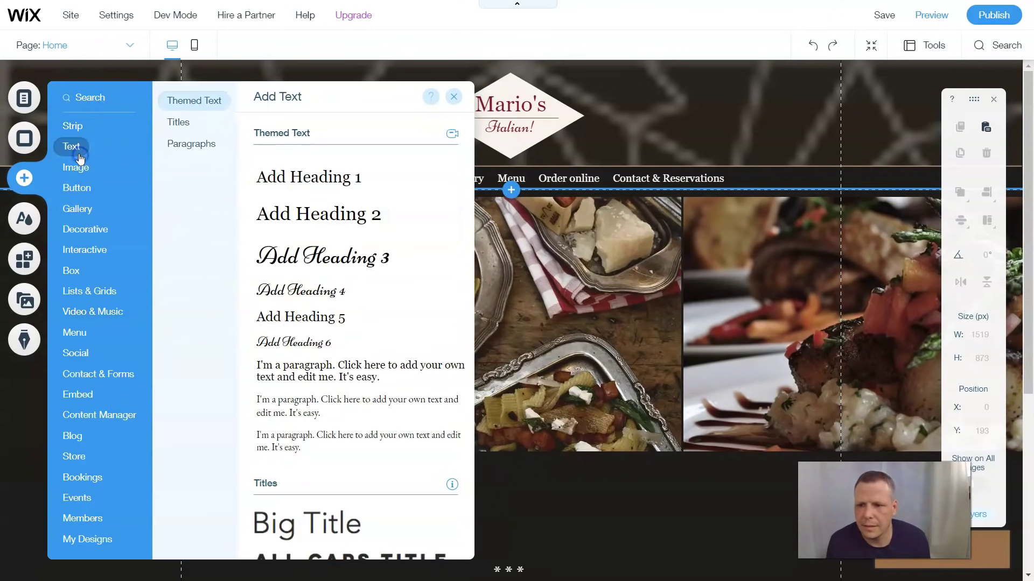
pyautogui.click(309, 259)
pyautogui.moveTo(503, 311); pyautogui.dragTo(533, 564)
# - Try to create text ideas for the new heading using "tasty food for you" as the site type, then close the text ideas
pyautogui.doubleClick(477, 490)
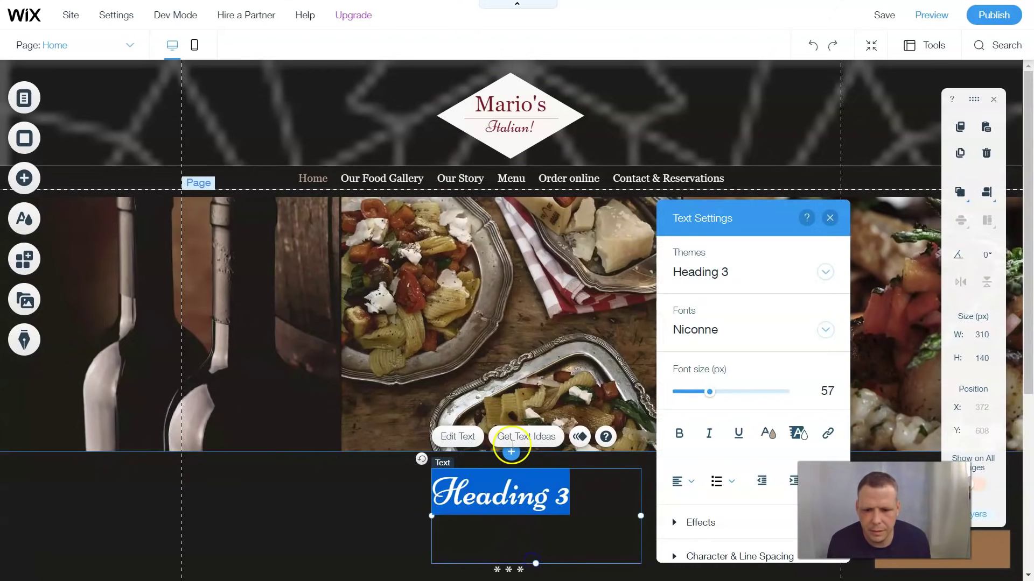
pyautogui.click(522, 437)
pyautogui.click(747, 380)
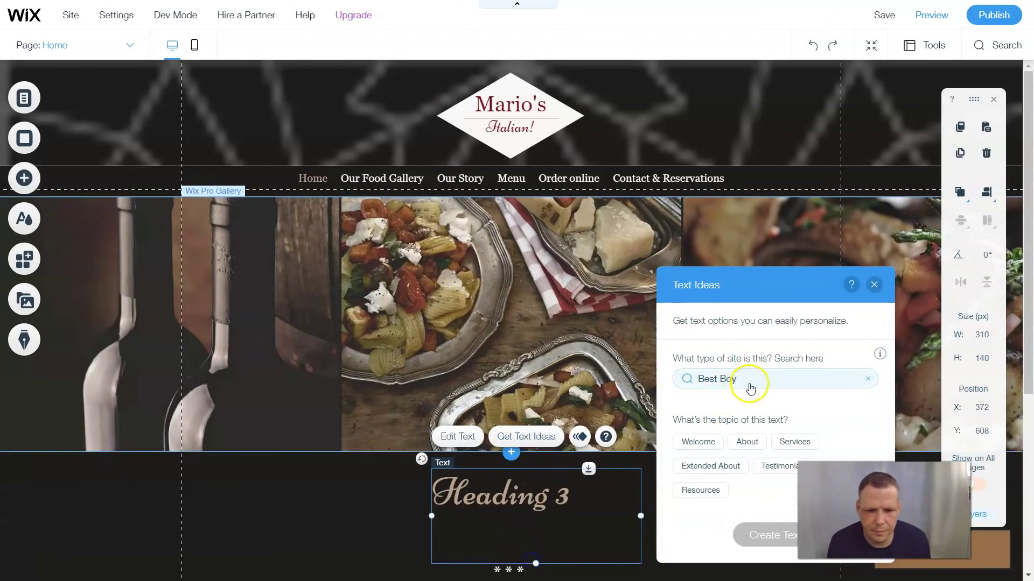
pyautogui.hotkey('ctrl', 'a')
pyautogui.press('BackSpace')
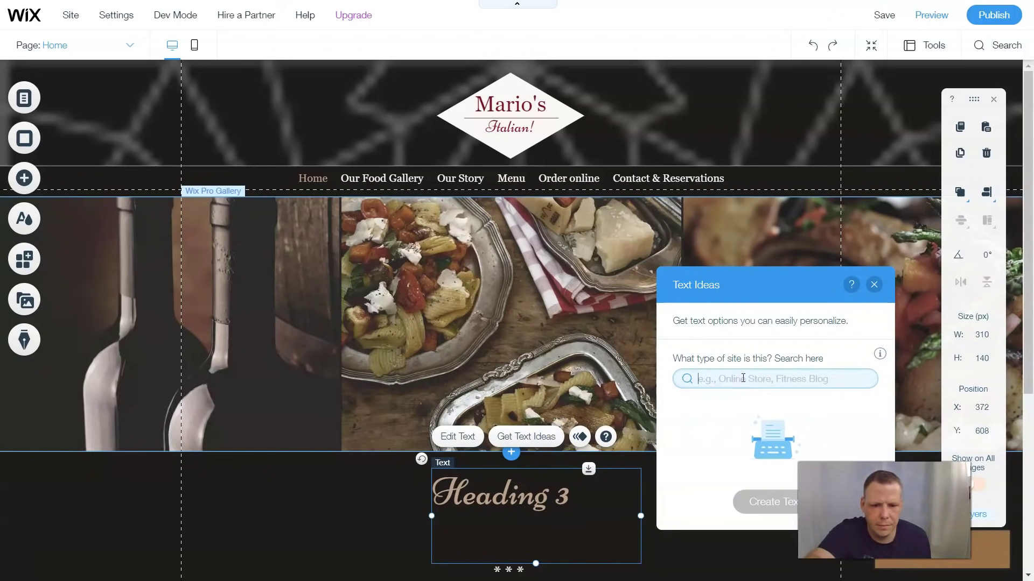
pyautogui.write('tasty ')
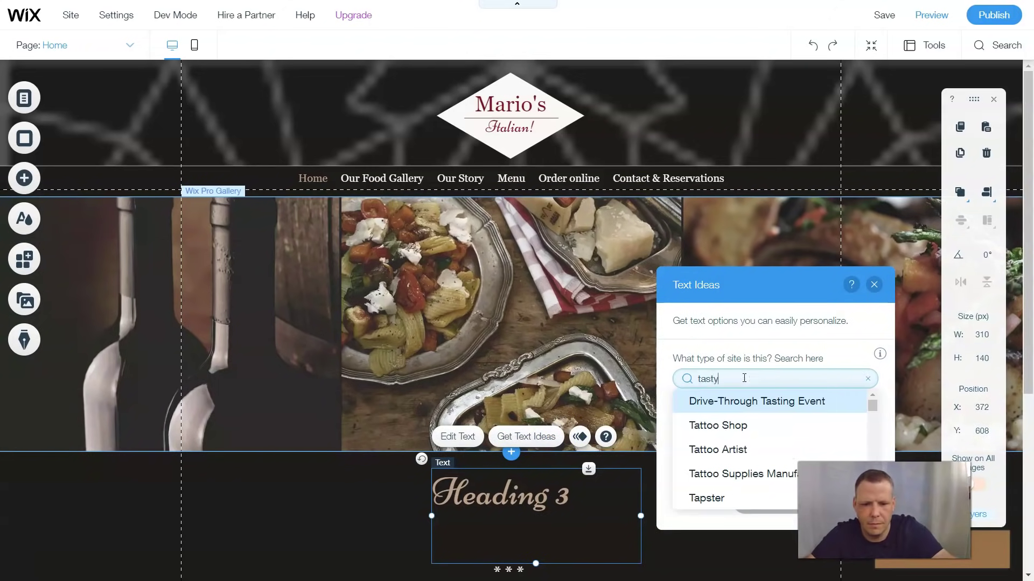
pyautogui.write('foo')
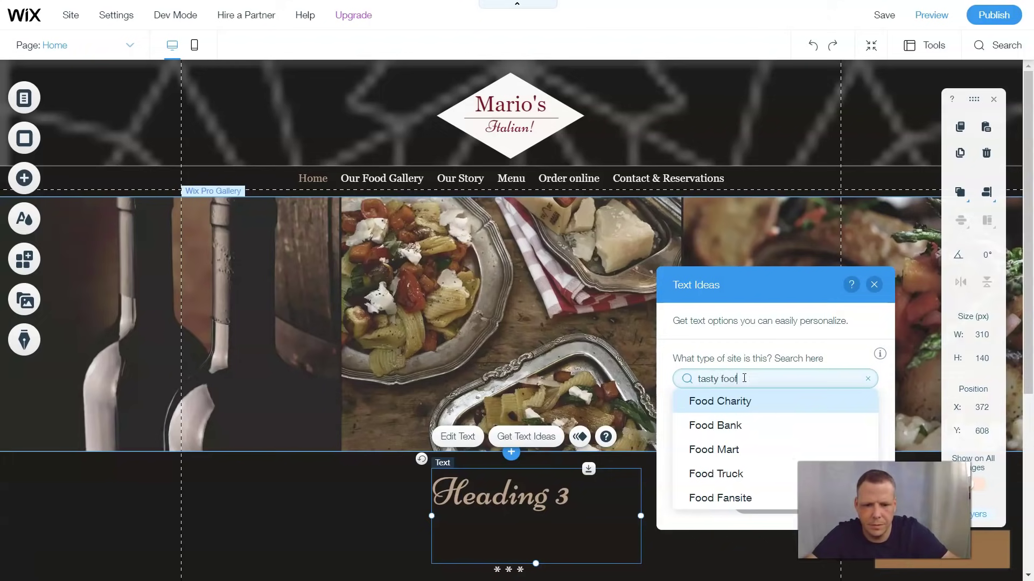
pyautogui.write('d for you')
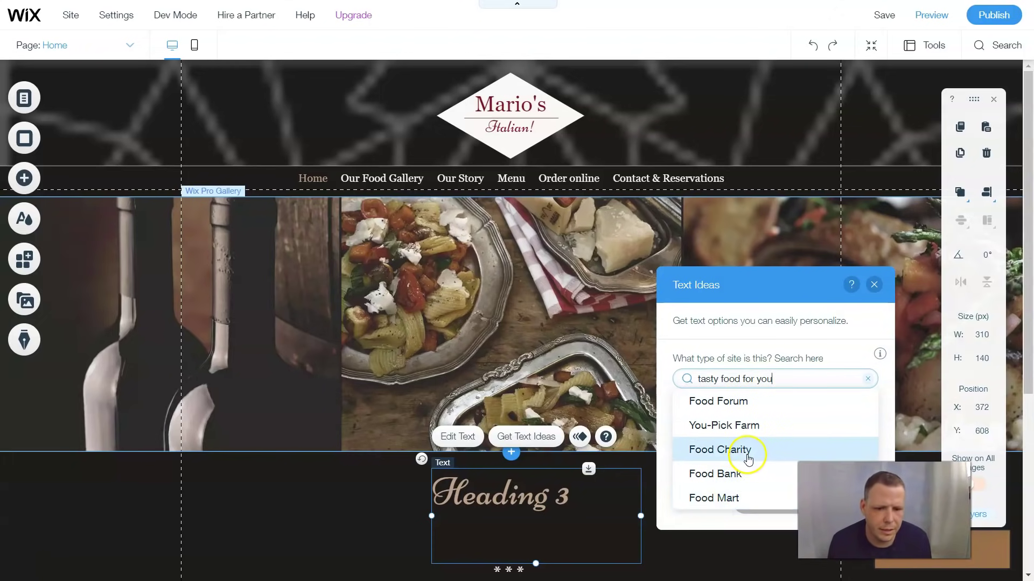
pyautogui.click(767, 514)
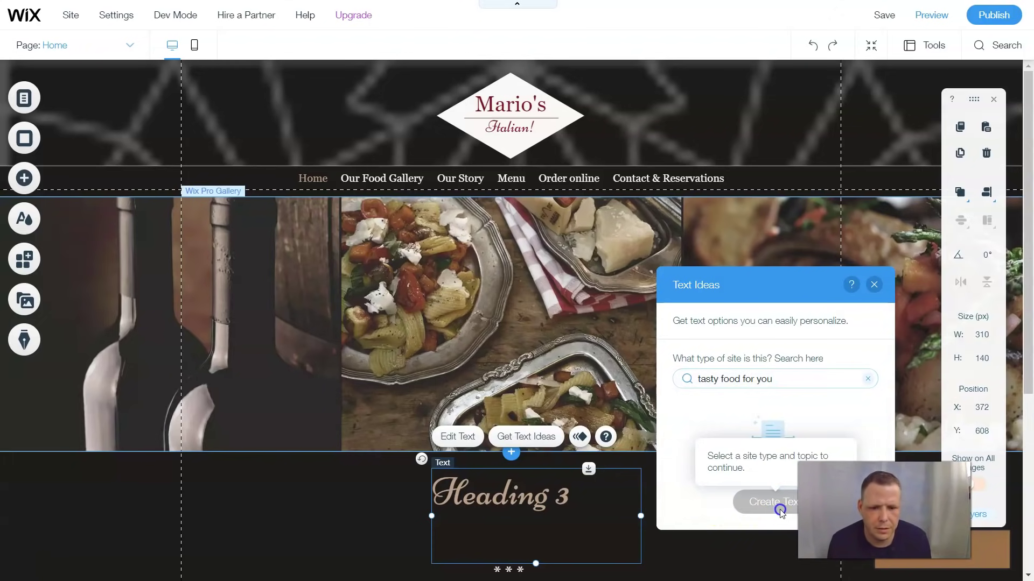
pyautogui.click(680, 480)
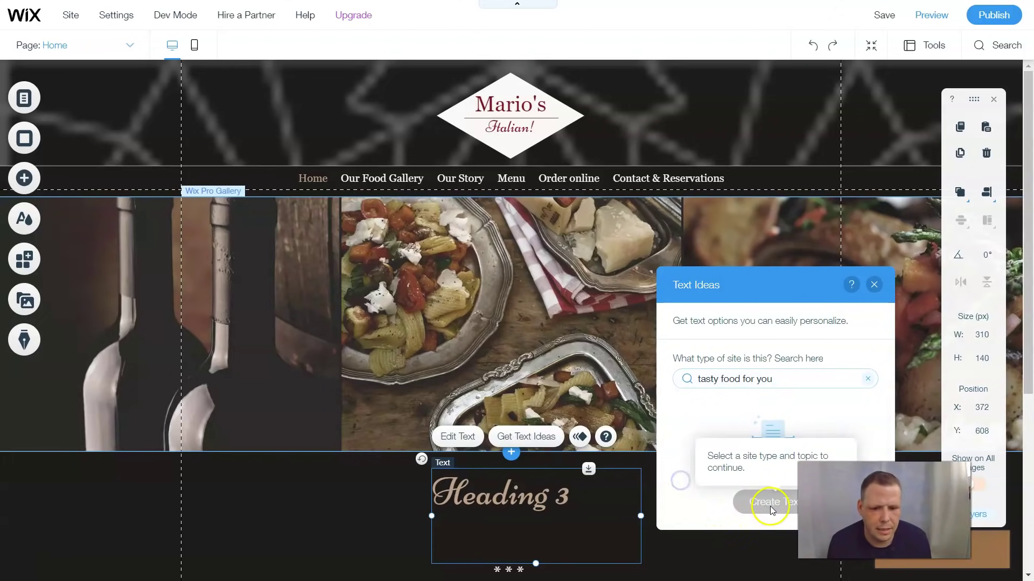
pyautogui.click(873, 284)
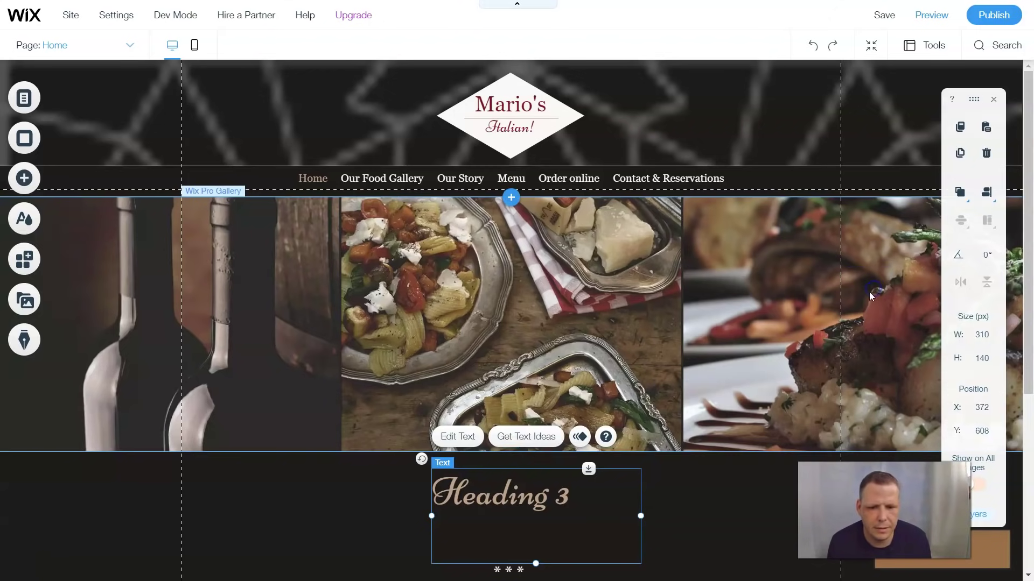
# - Widen the heading's text box to about 353 px and clear its placeholder text
pyautogui.click(658, 509)
pyautogui.moveTo(640, 517); pyautogui.dragTo(669, 516)
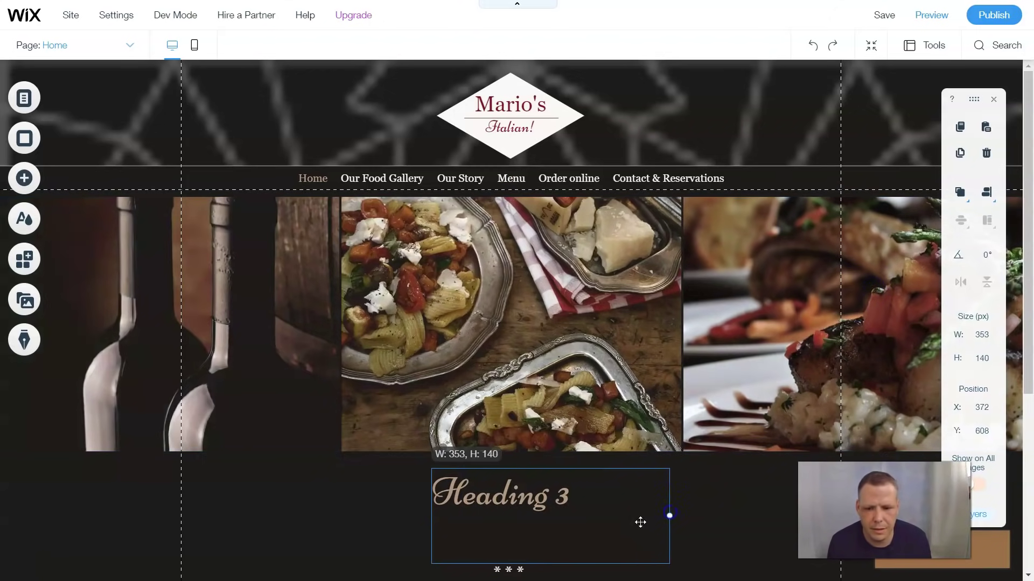
pyautogui.click(479, 487)
pyautogui.doubleClick(479, 487)
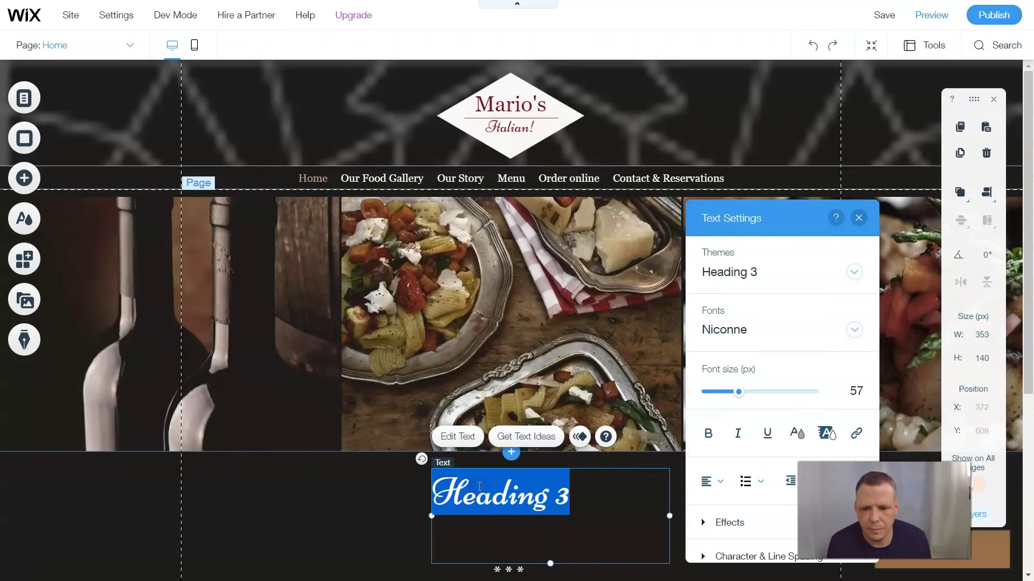
pyautogui.press('BackSpace')
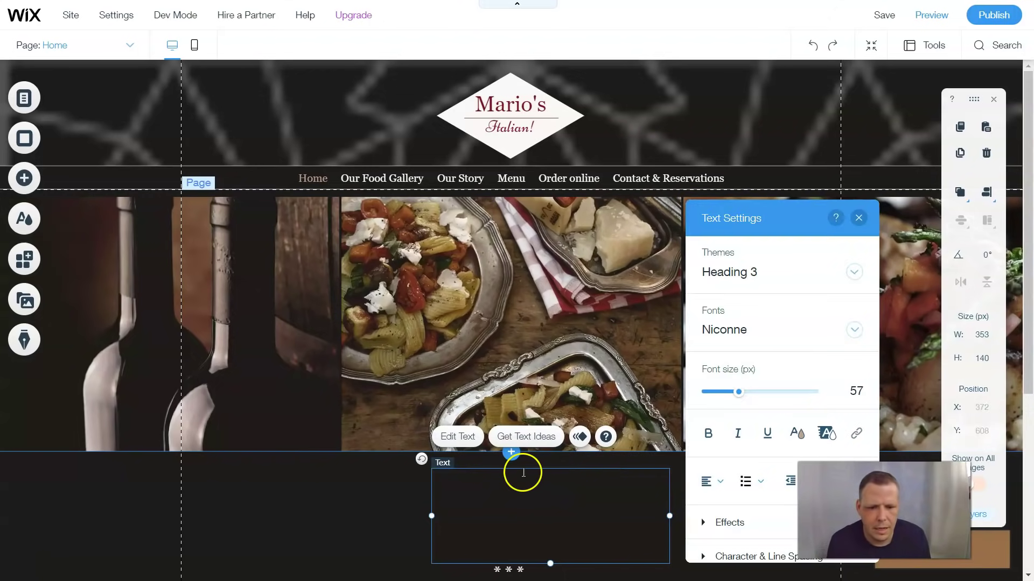
# - Format the heading text as bold and italic in the medium grey theme colour
pyautogui.click(708, 433)
pyautogui.click(741, 440)
pyautogui.click(798, 434)
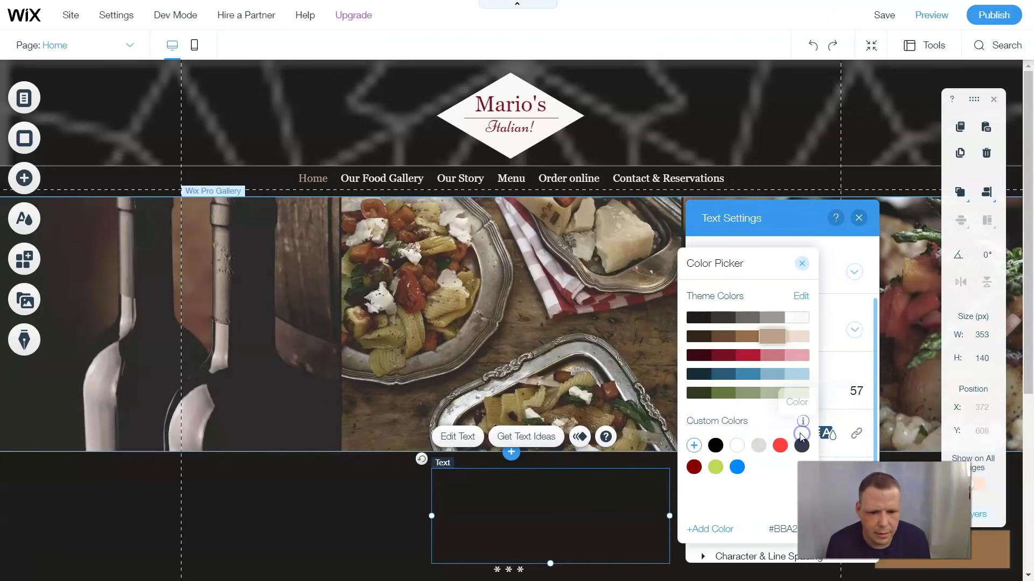
pyautogui.click(748, 322)
pyautogui.click(747, 323)
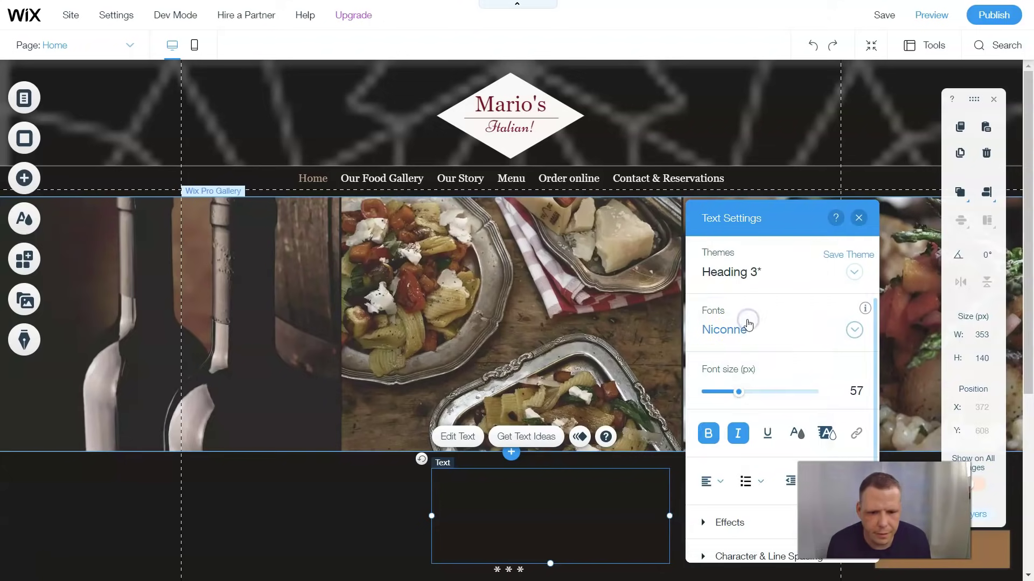
# - Test the heading's formatting with the letters "gh" and erase them
pyautogui.click(484, 498)
pyautogui.click(486, 499)
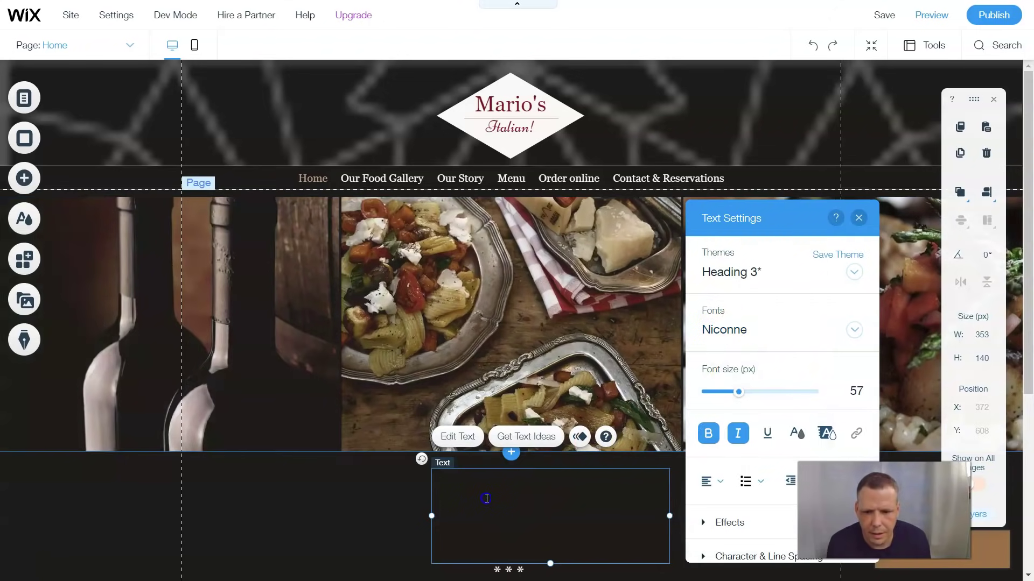
pyautogui.write('gh')
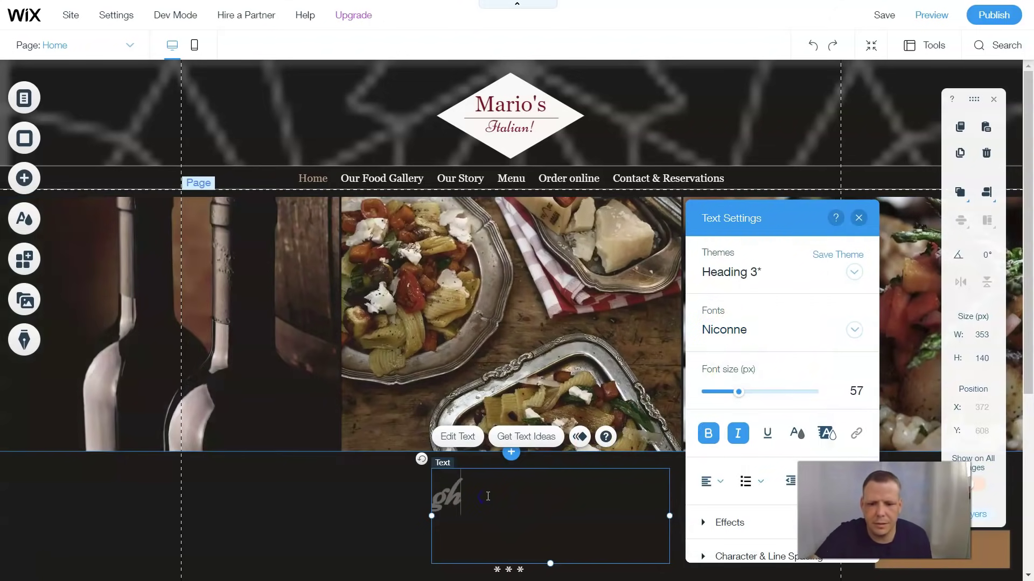
pyautogui.press('BackSpace')
pyautogui.press('BackSpace')
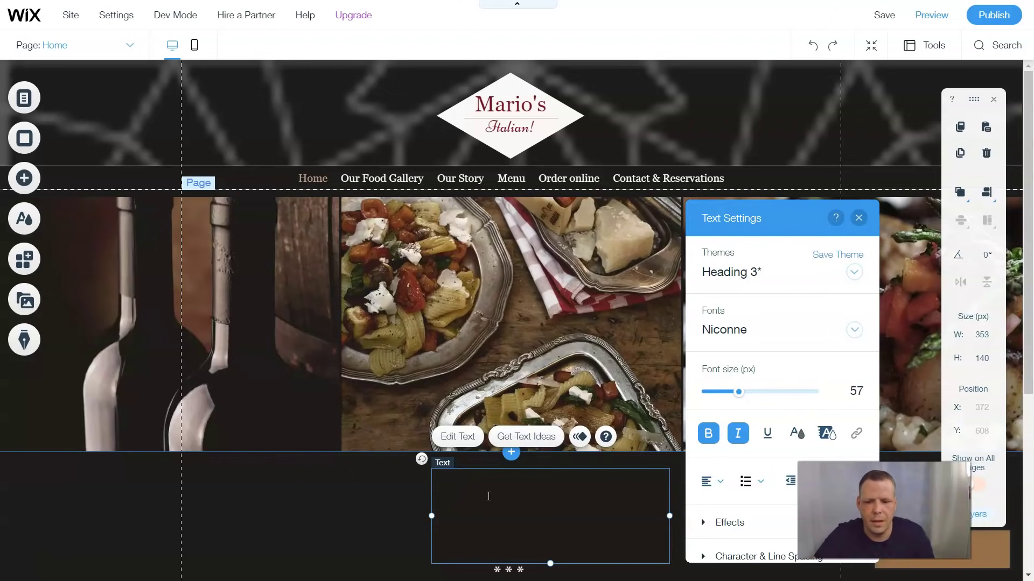
# - Set the font size to 22 px and write "The best food in the market that is truly authentic Italian" in the heading box
pyautogui.moveTo(735, 392)
pyautogui.mouseDown()
pyautogui.moveTo(707, 401)
pyautogui.moveTo(741, 393)
pyautogui.mouseUp()
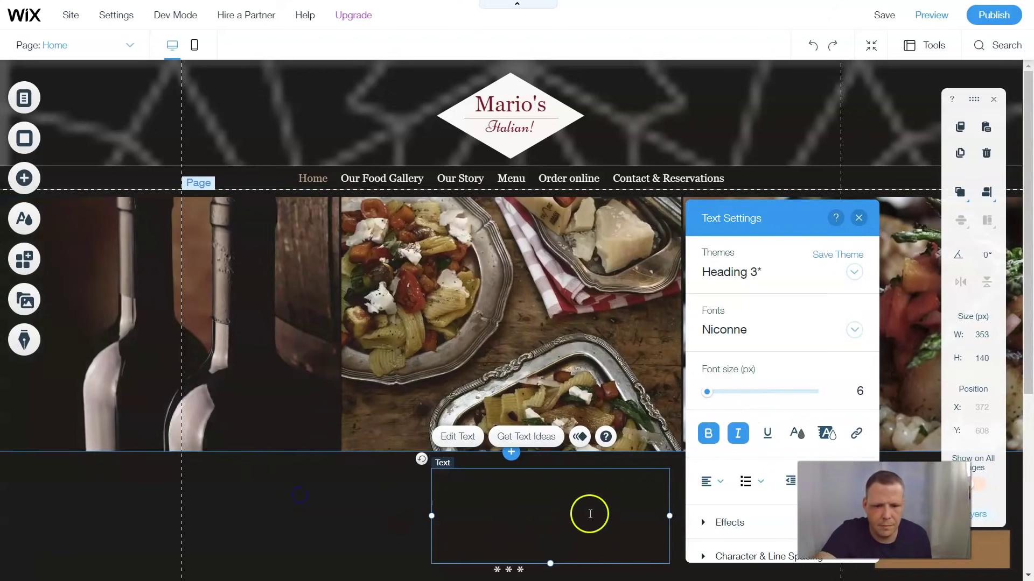
pyautogui.click(719, 396)
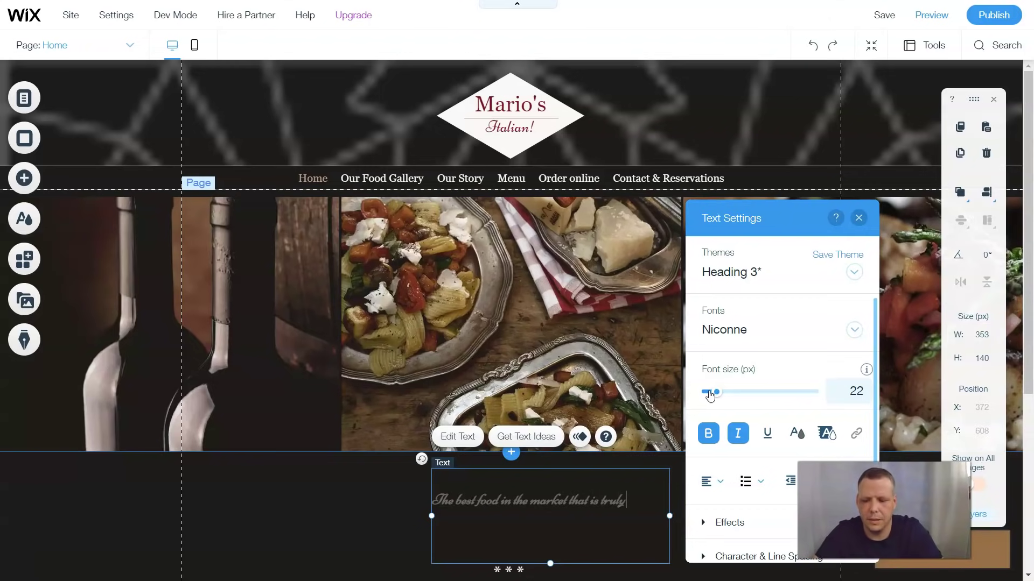
pyautogui.write('ic Italian')
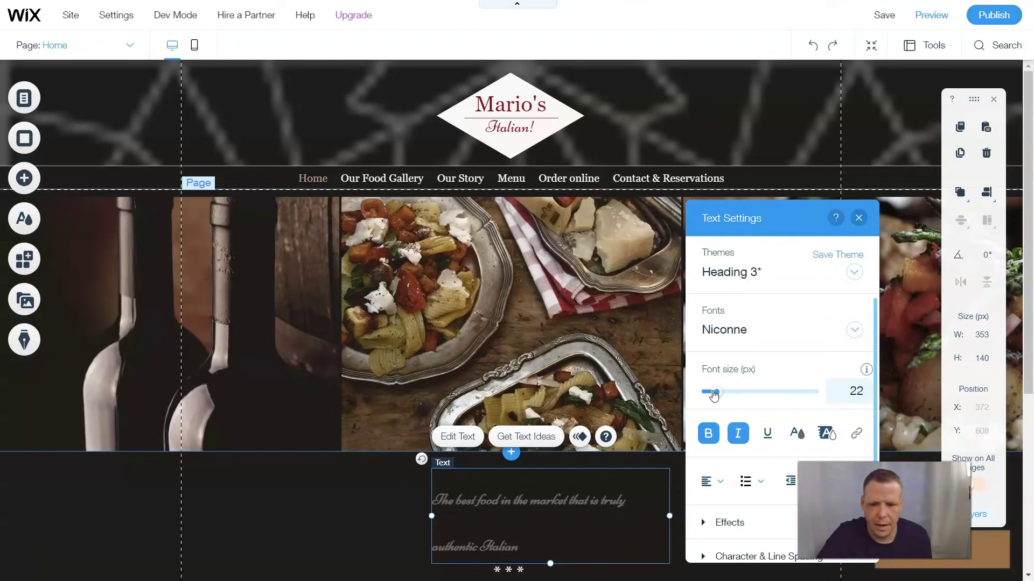
pyautogui.click(440, 496)
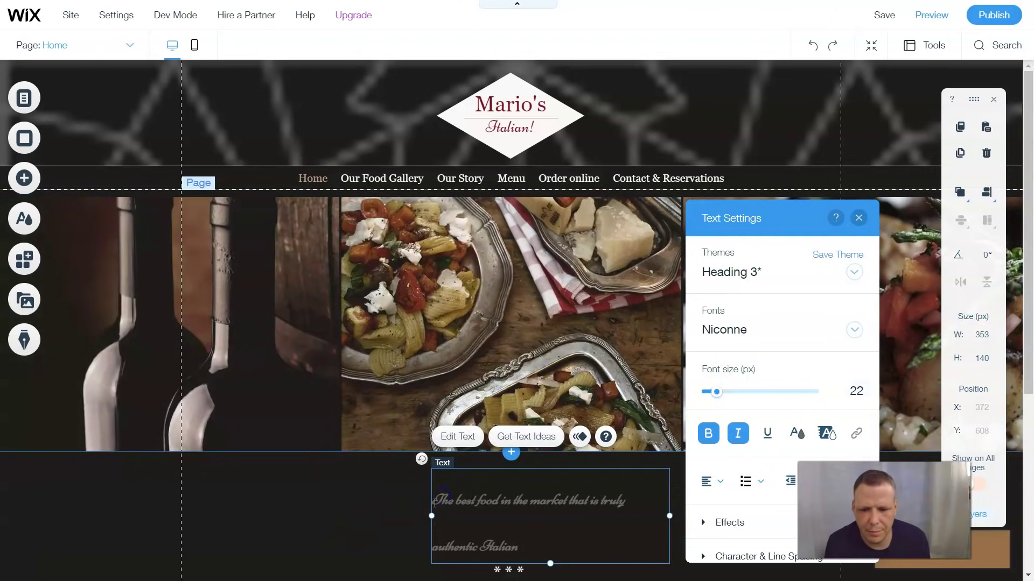
# - Enlarge the heading's text box to about 438 by 183 px, extending it to X 287, and close the text settings
pyautogui.scroll(-4, 526, 473)
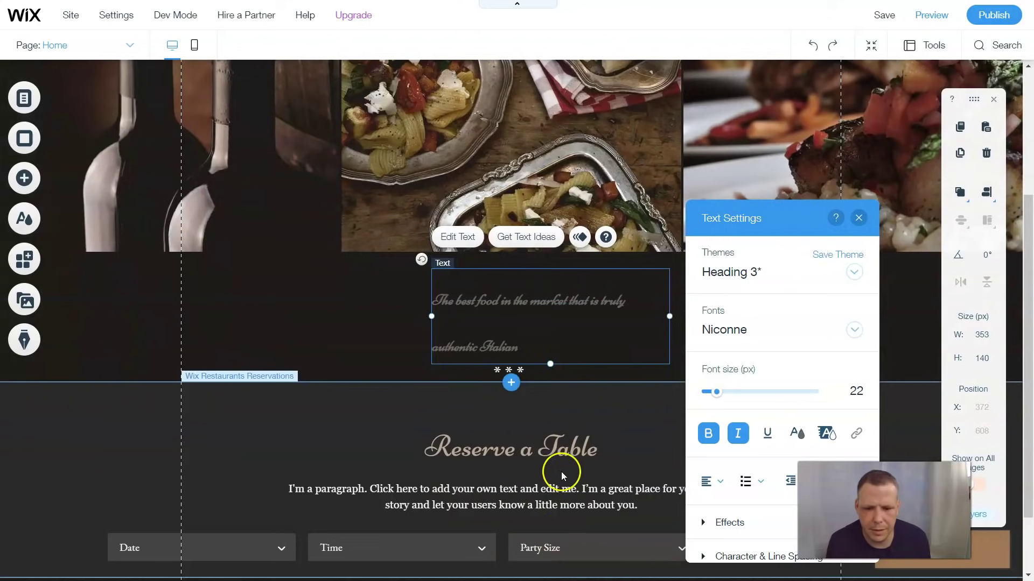
pyautogui.click(550, 360)
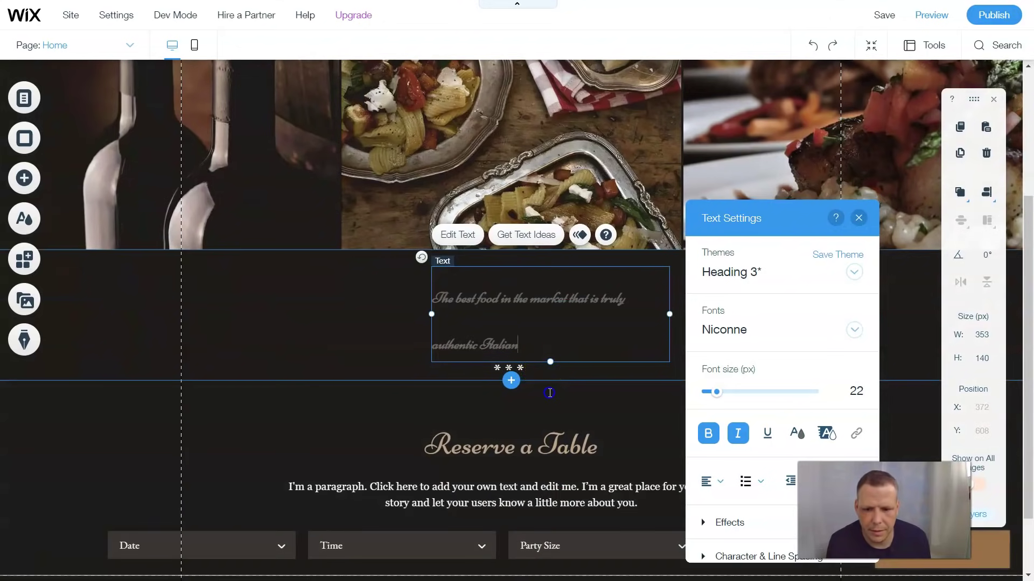
pyautogui.scroll(-1, 619, 350)
pyautogui.click(551, 296)
pyautogui.moveTo(554, 310); pyautogui.dragTo(555, 323)
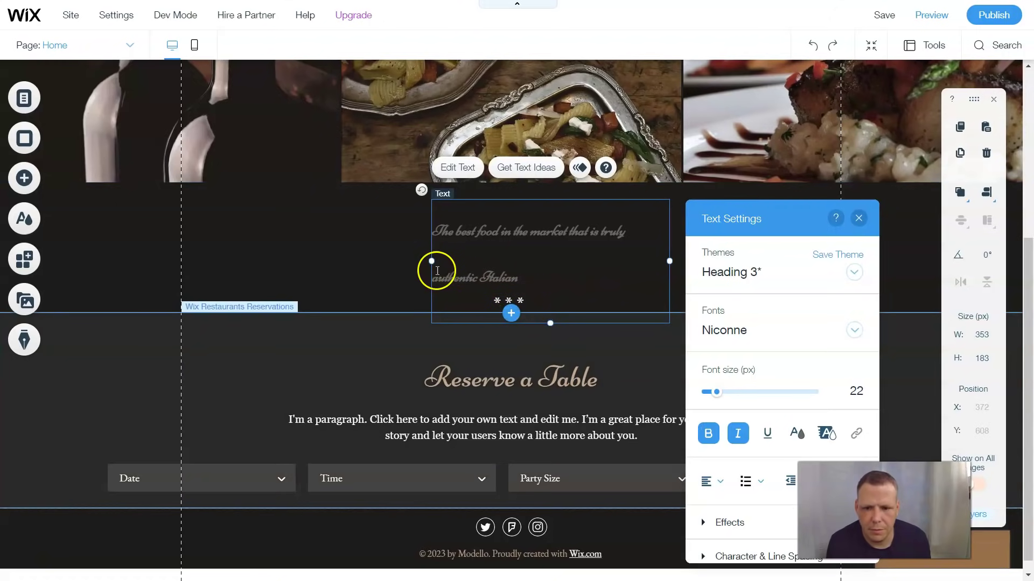
pyautogui.moveTo(432, 262); pyautogui.dragTo(374, 260)
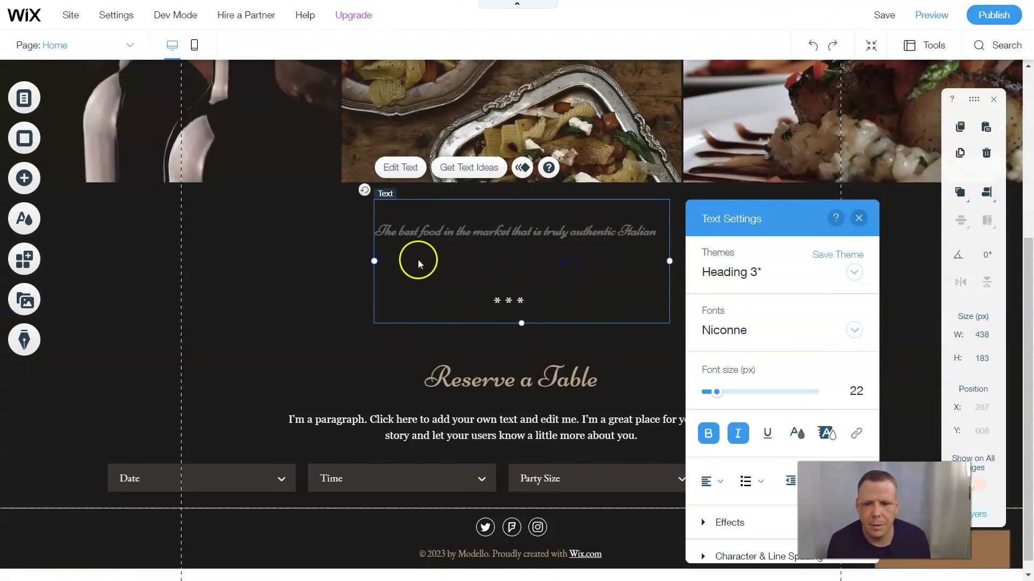
pyautogui.scroll(1, 565, 293)
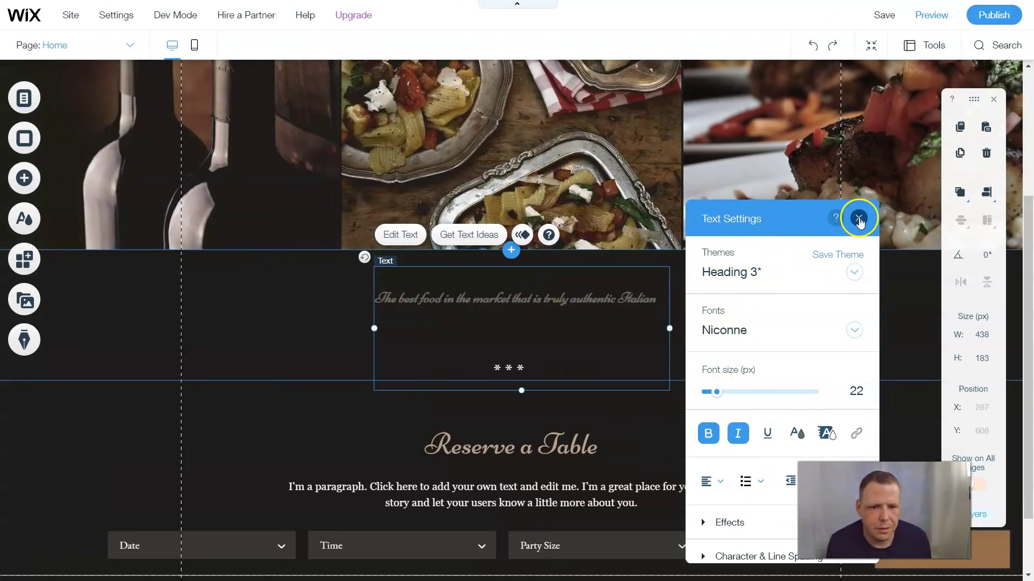
pyautogui.click(859, 218)
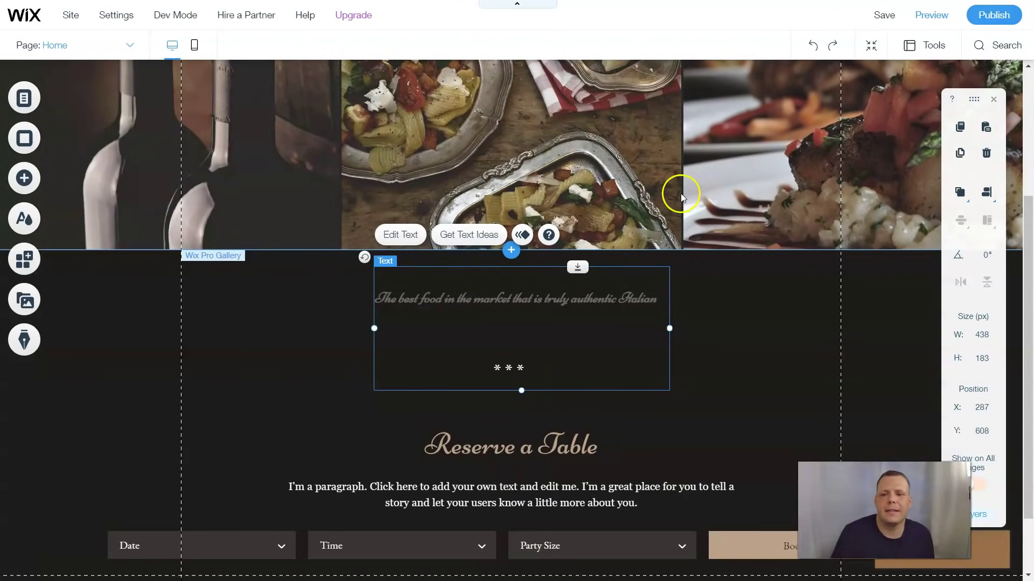
# - Switch to the Our Food Gallery page for editing and close the list of site pages
pyautogui.scroll(1, 596, 253)
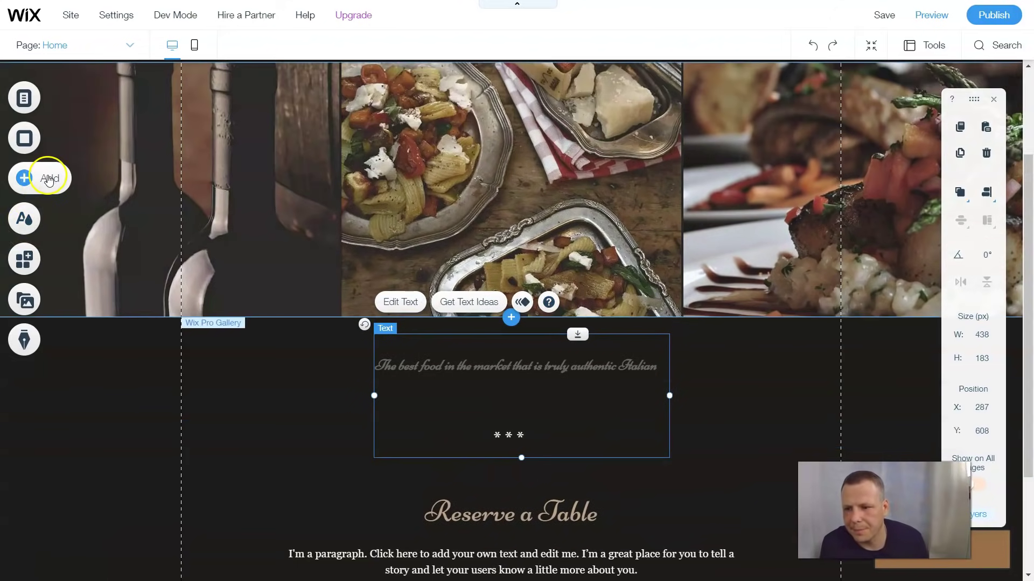
pyautogui.click(33, 101)
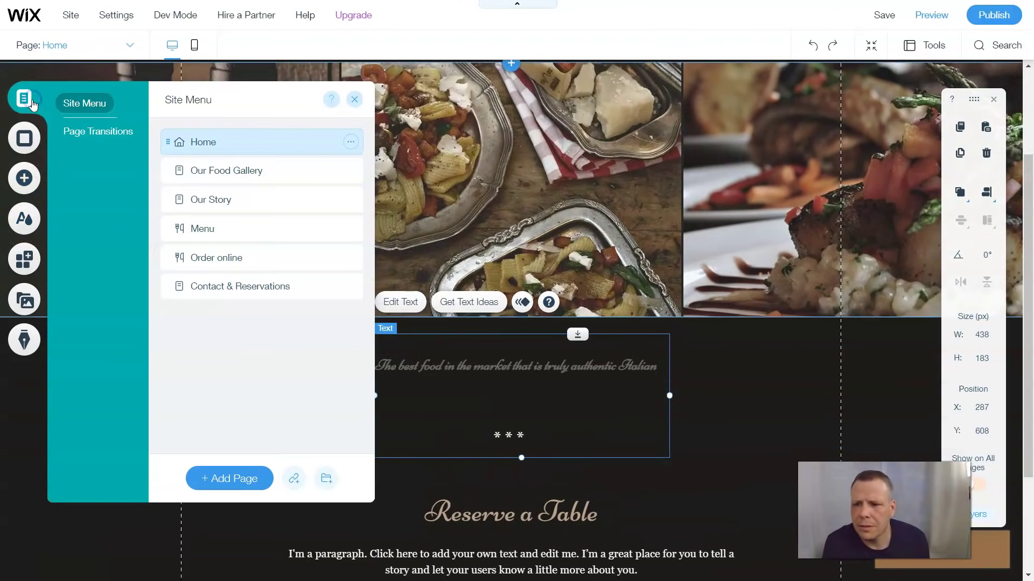
pyautogui.click(230, 173)
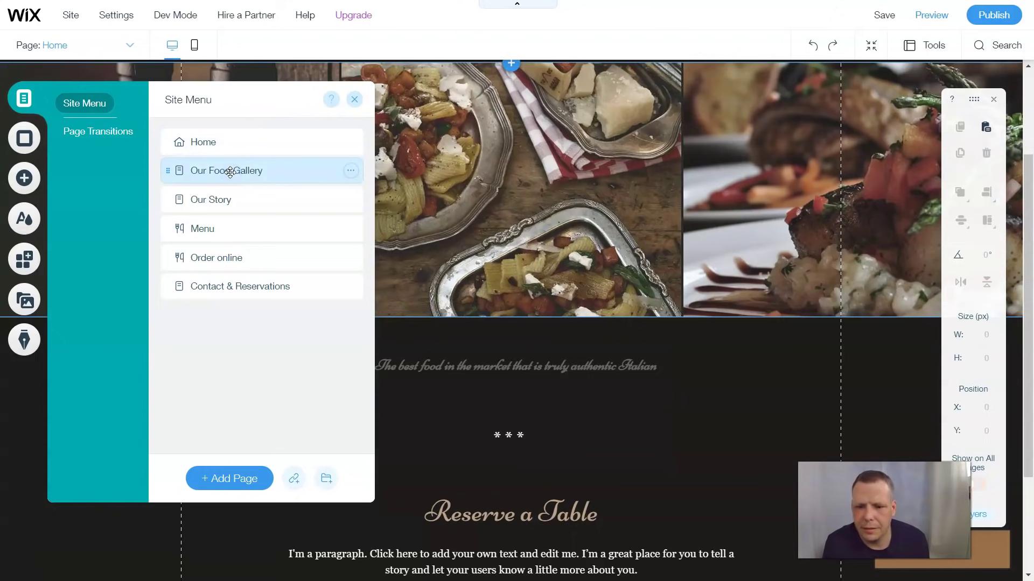
pyautogui.click(353, 104)
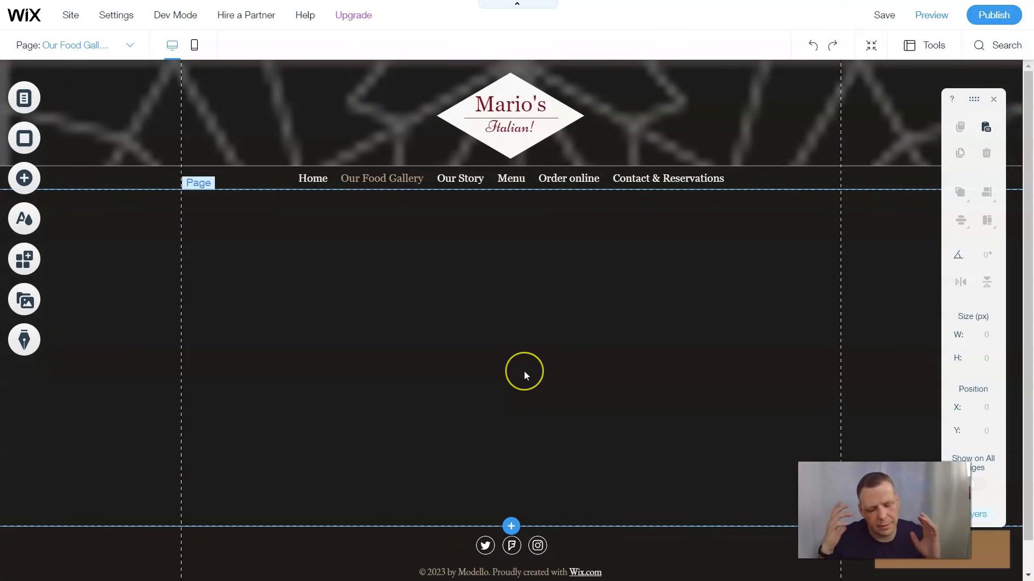
pyautogui.click(515, 360)
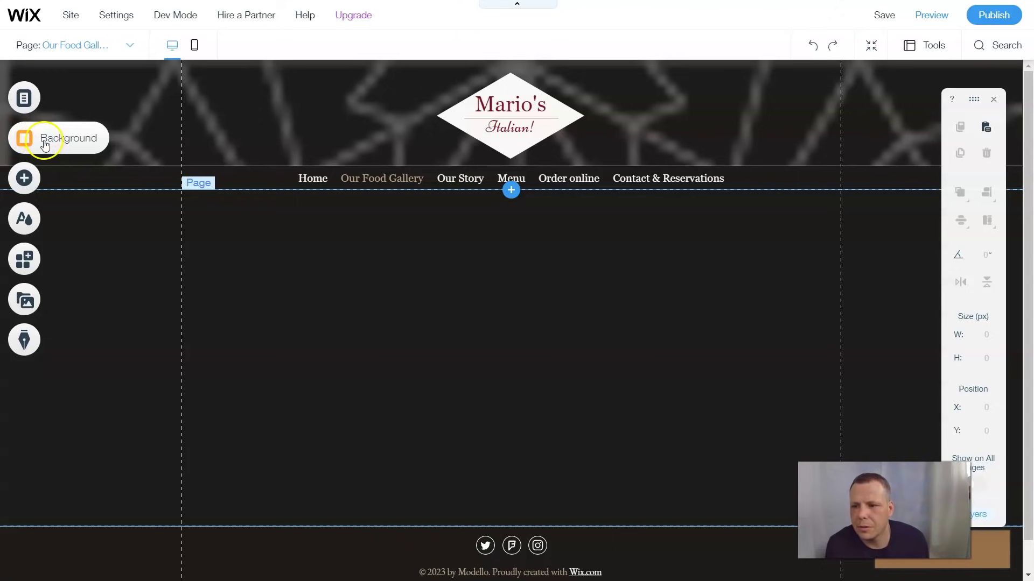
# - Add a Slider (arrows) gallery to the Our Food Gallery page and position it at X 204, Y 259
pyautogui.click(24, 178)
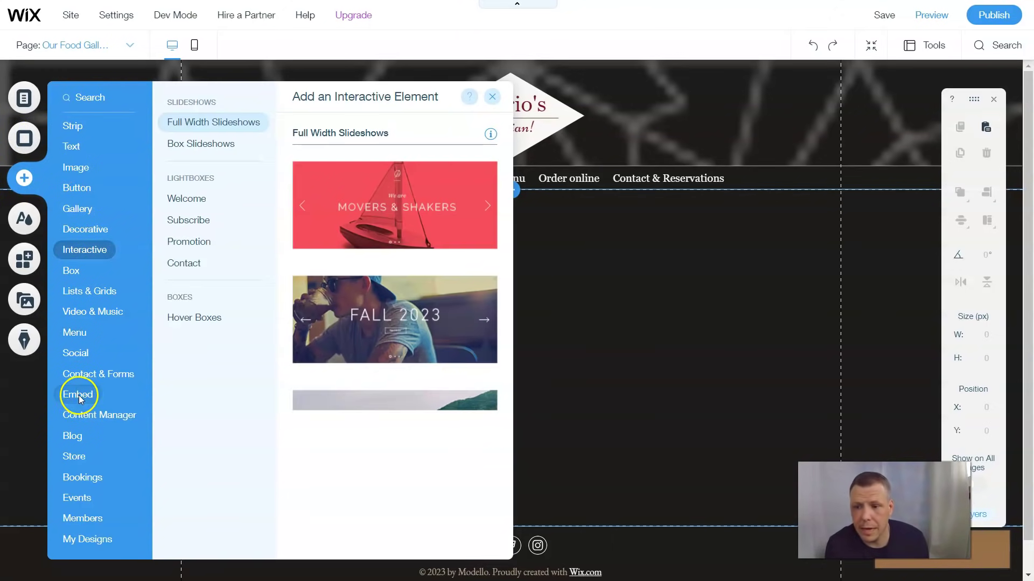
pyautogui.click(77, 209)
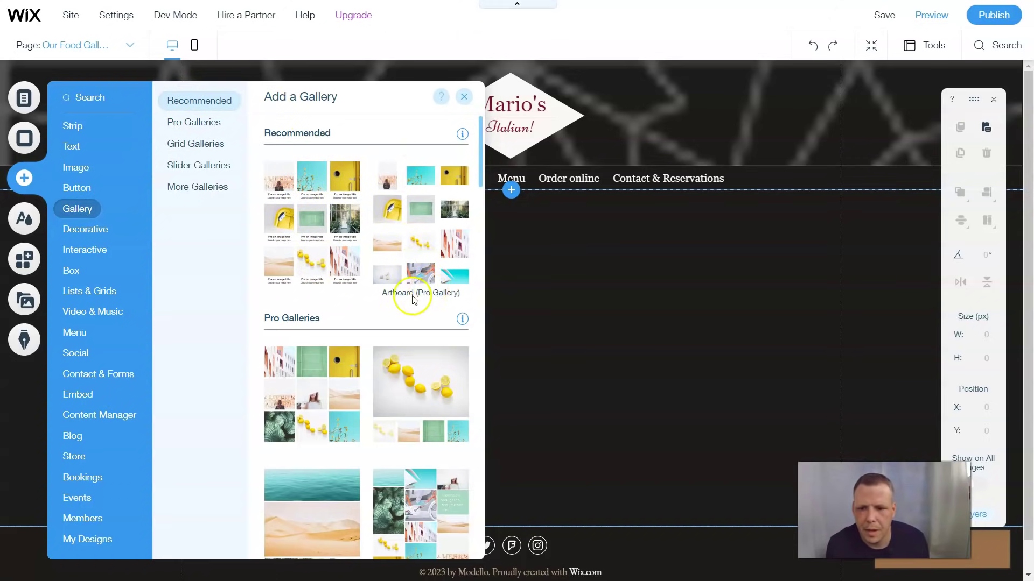
pyautogui.scroll(-3, 392, 220)
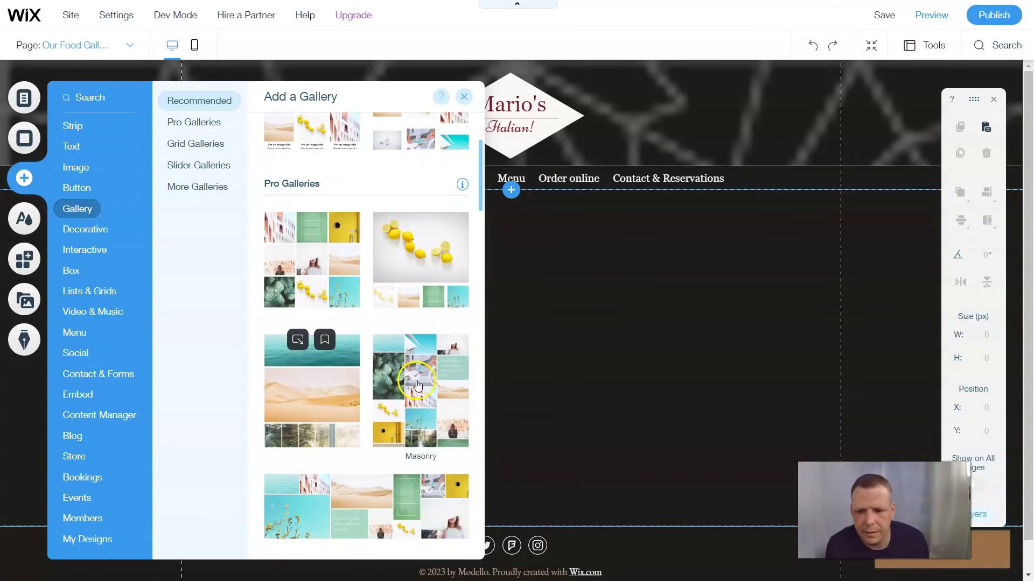
pyautogui.scroll(-6, 417, 385)
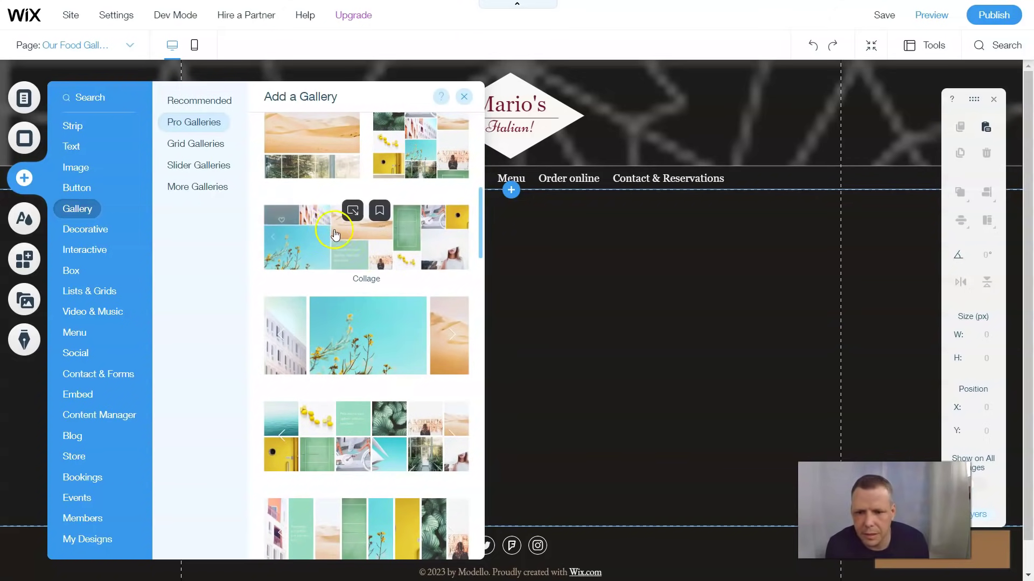
pyautogui.scroll(-2, 314, 253)
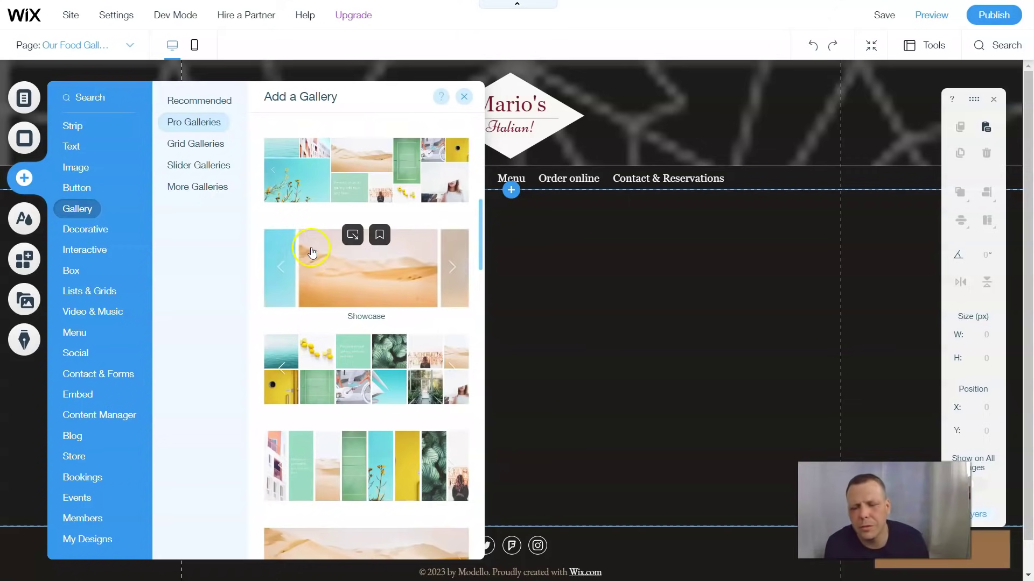
pyautogui.scroll(-7, 383, 338)
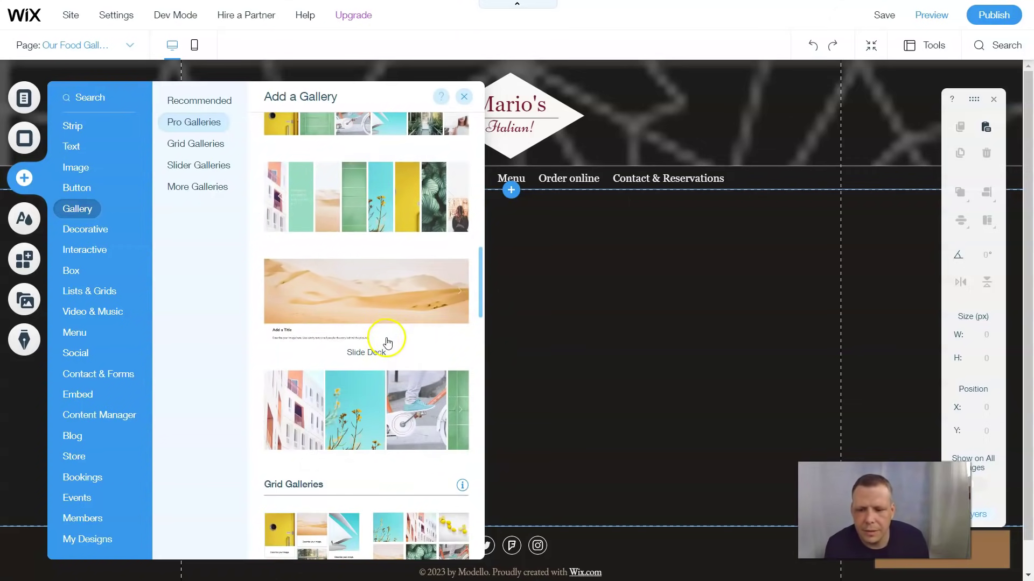
pyautogui.scroll(3, 384, 349)
pyautogui.scroll(-4, 385, 350)
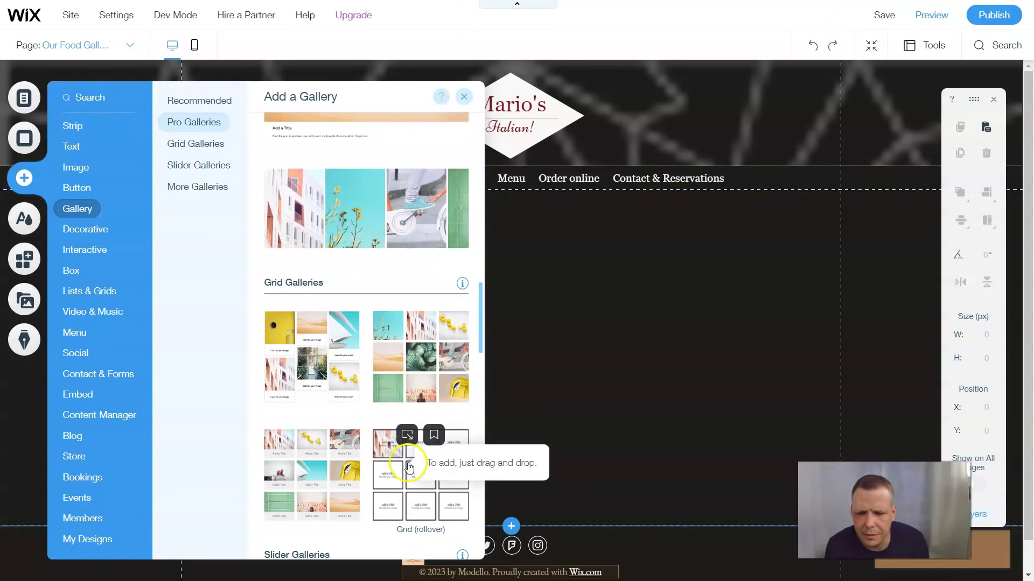
pyautogui.scroll(-3, 316, 458)
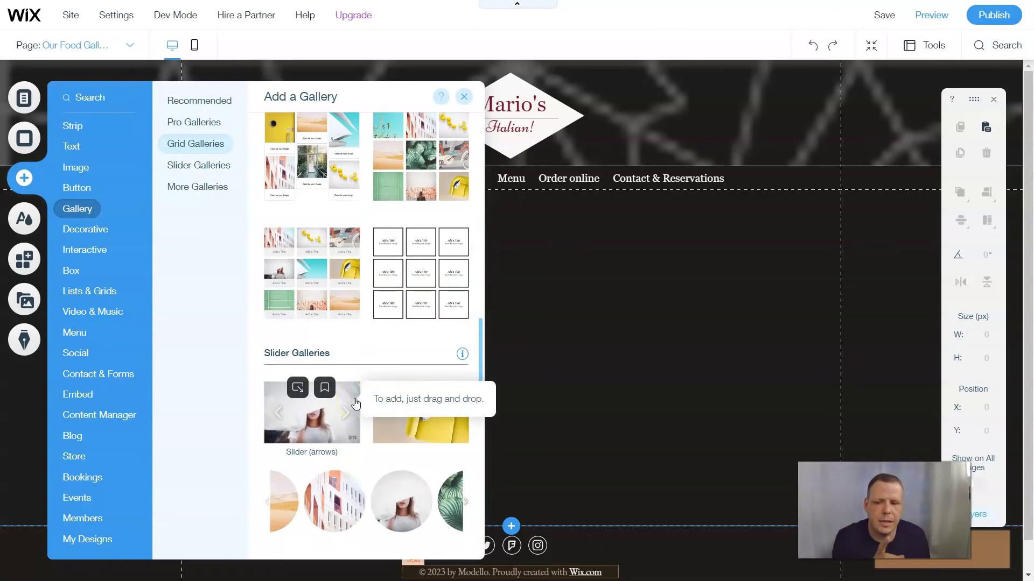
pyautogui.click(315, 410)
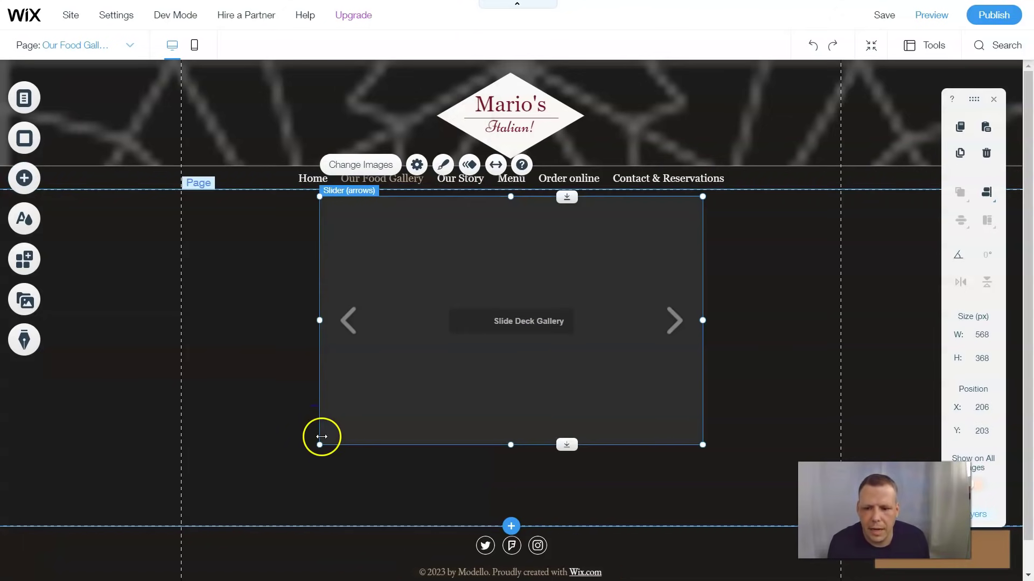
pyautogui.moveTo(489, 322); pyautogui.dragTo(506, 302)
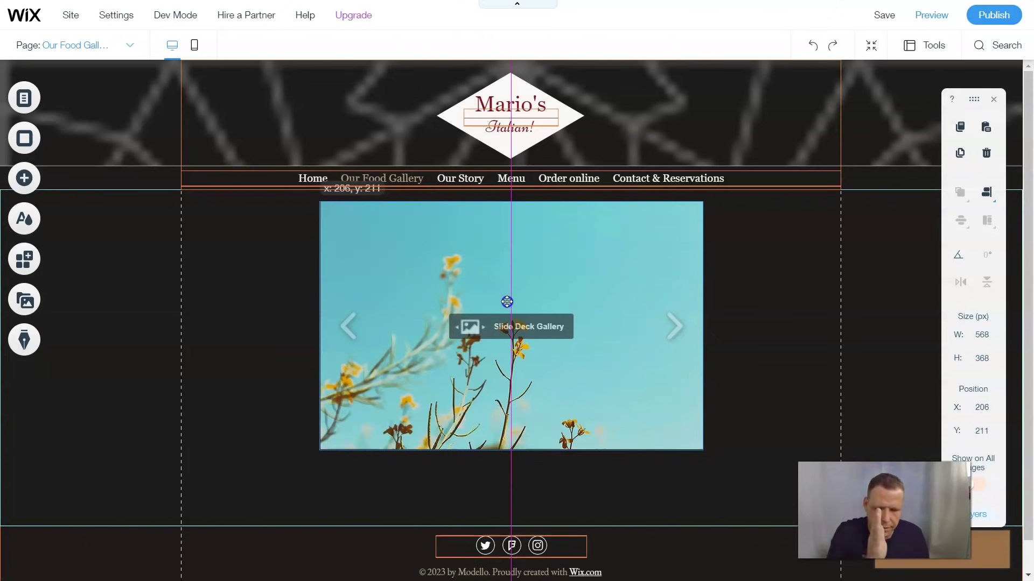
pyautogui.moveTo(506, 302); pyautogui.dragTo(503, 336)
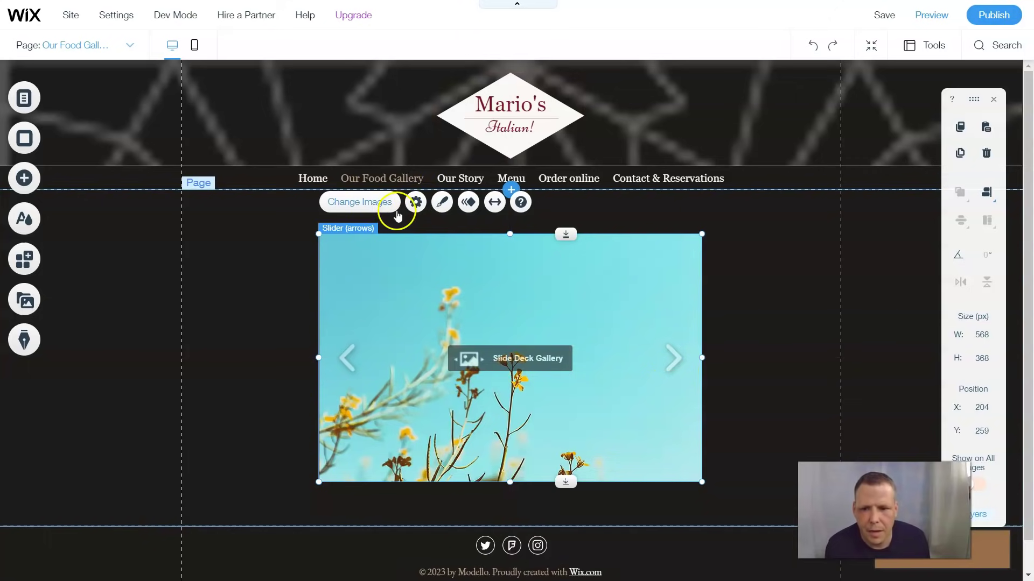
# - Open the slider gallery's images for organizing and remove all of the sample pictures except the first three
pyautogui.click(358, 202)
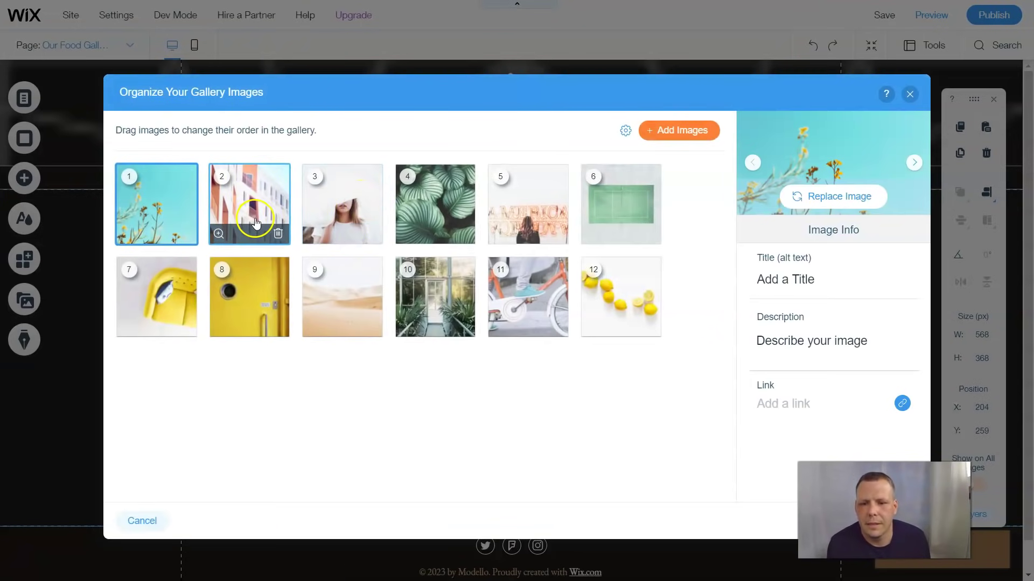
pyautogui.click(649, 327)
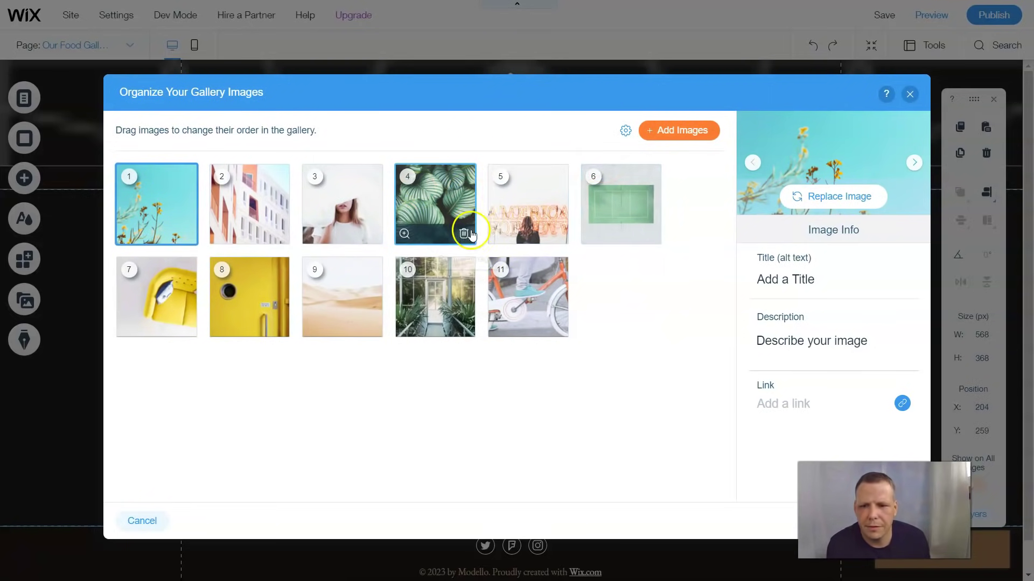
pyautogui.click(464, 239)
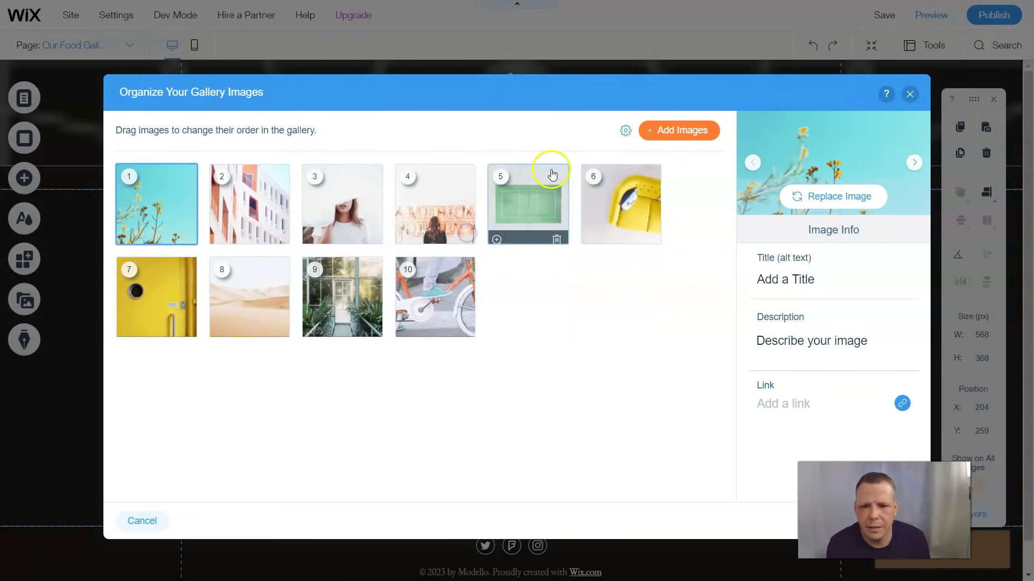
pyautogui.click(556, 237)
pyautogui.click(557, 234)
pyautogui.click(557, 234)
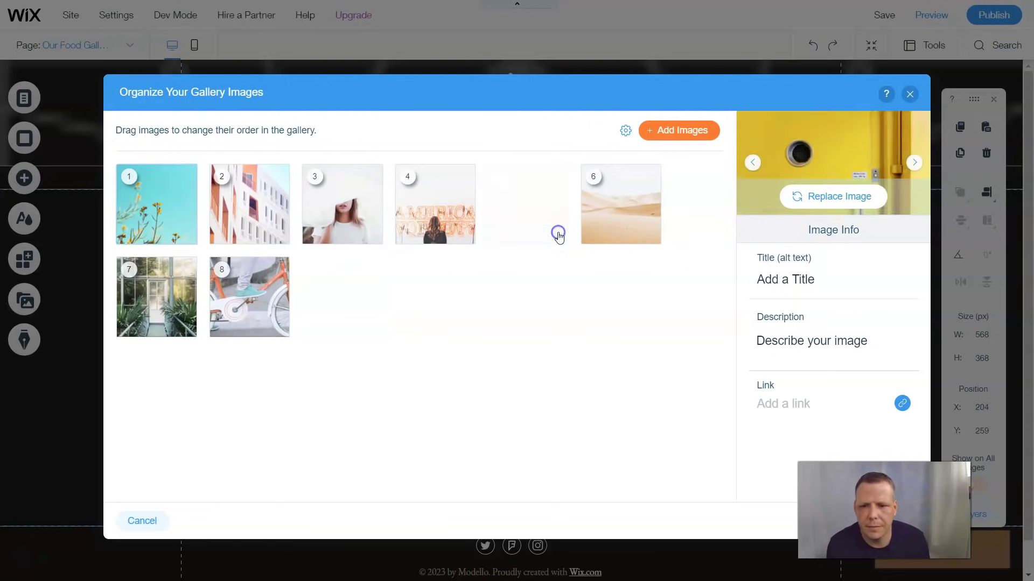
pyautogui.click(557, 235)
pyautogui.click(557, 234)
pyautogui.click(557, 235)
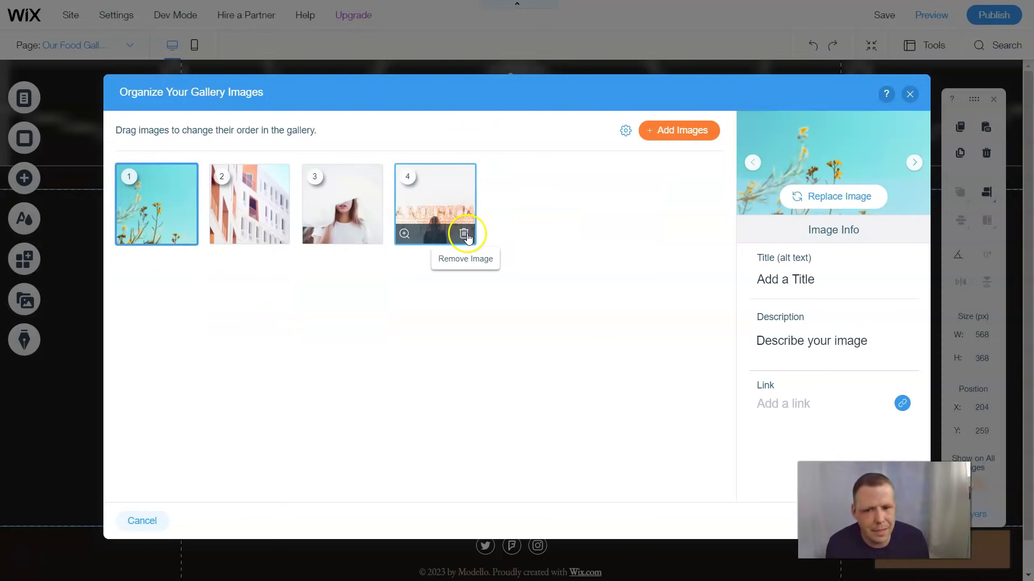
pyautogui.click(468, 236)
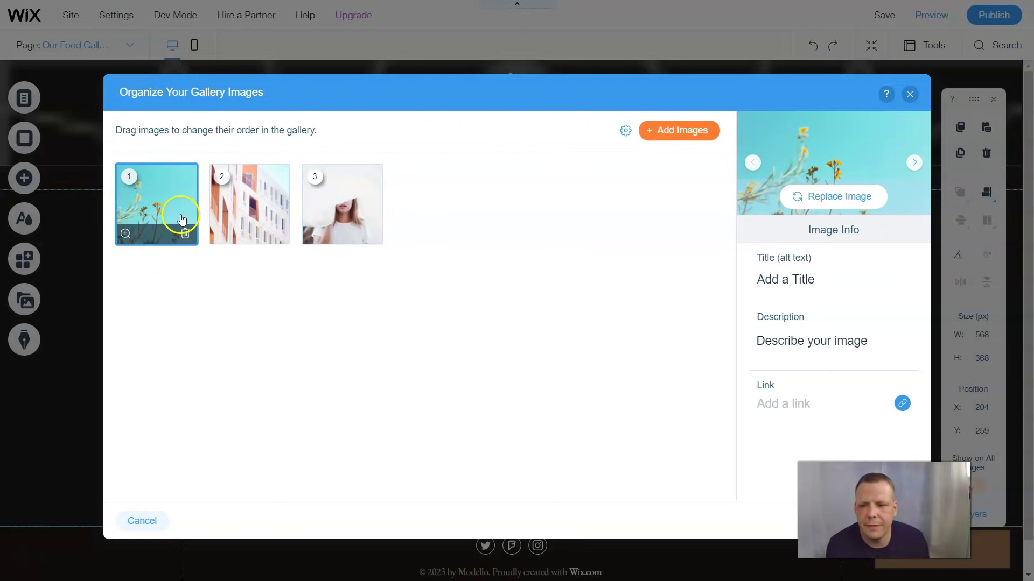
# - Select the gallery's first image and check the settings for how new images are added
pyautogui.rightClick(153, 176)
pyautogui.click(149, 197)
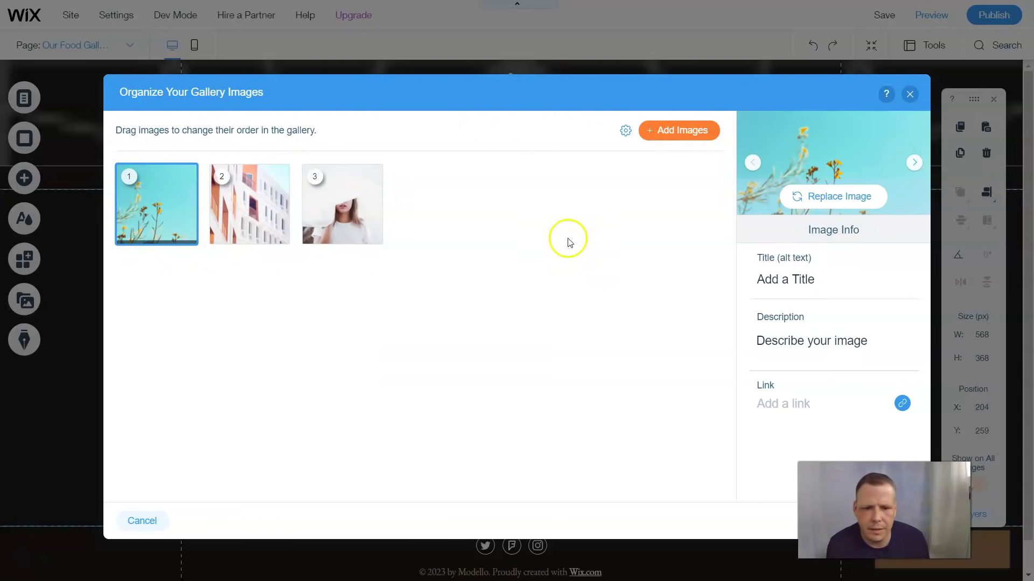
pyautogui.click(624, 134)
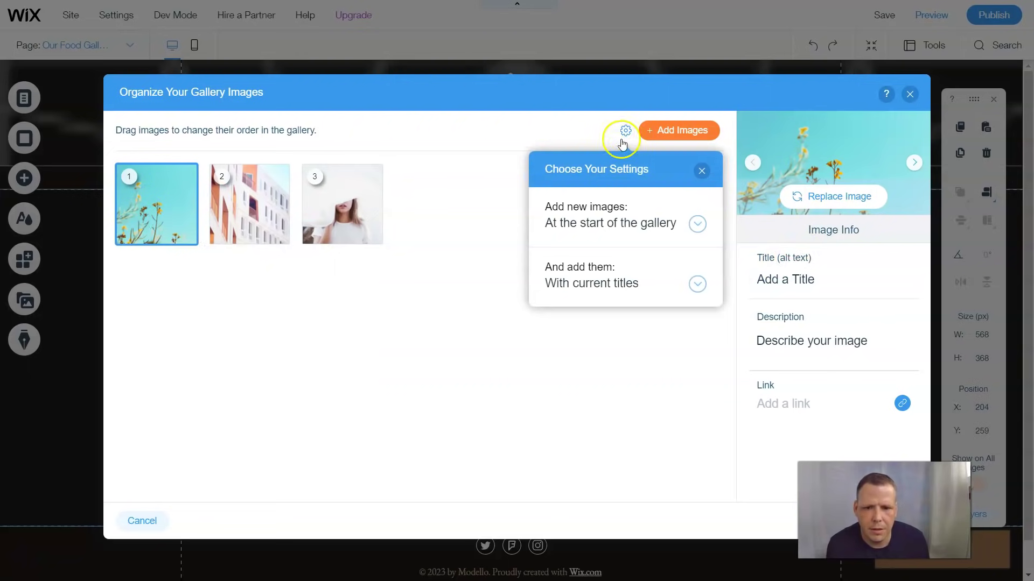
pyautogui.click(528, 377)
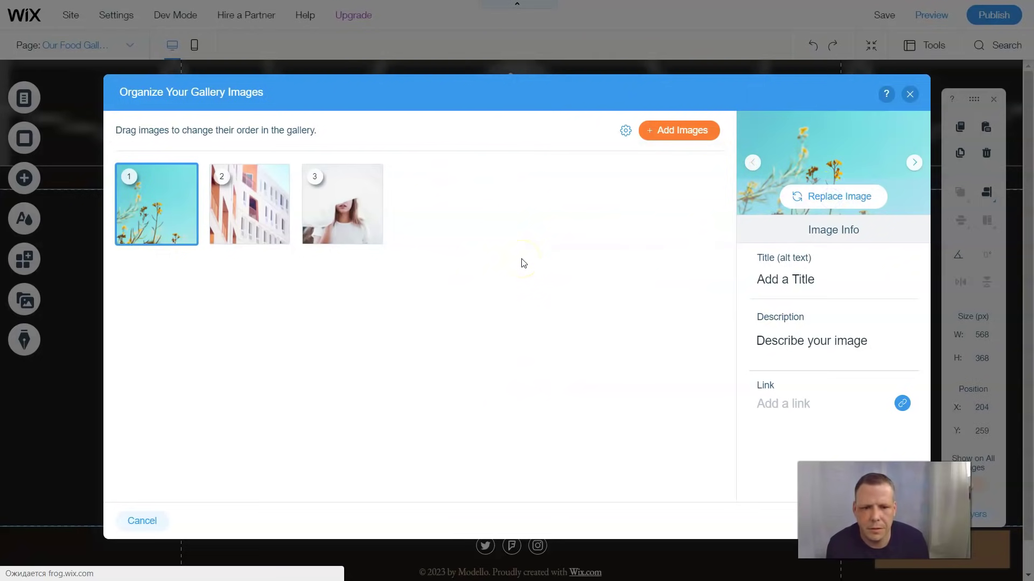
# - Start replacing the first gallery image and search Media from Wix for "italian food"
pyautogui.click(819, 195)
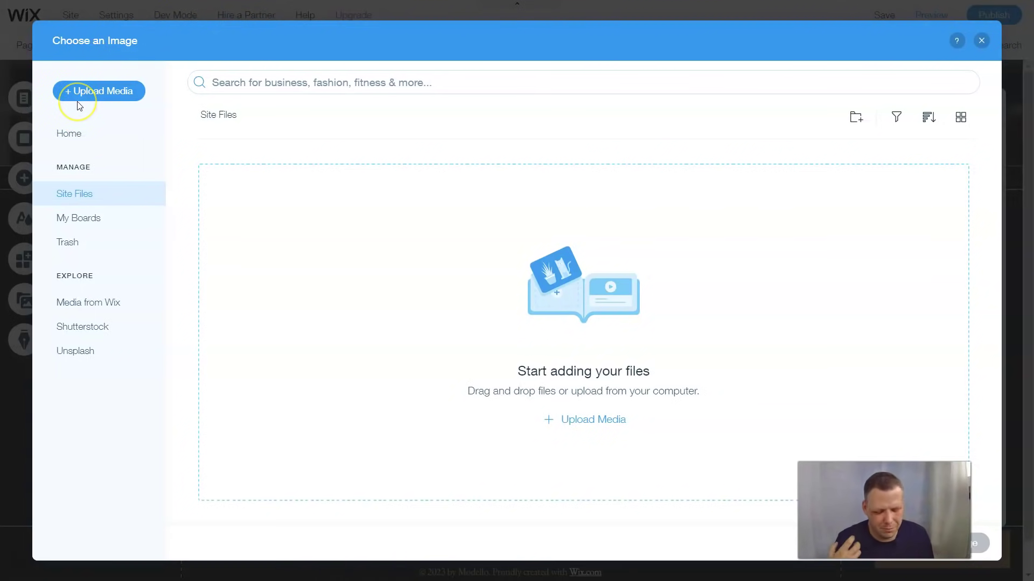
pyautogui.click(58, 89)
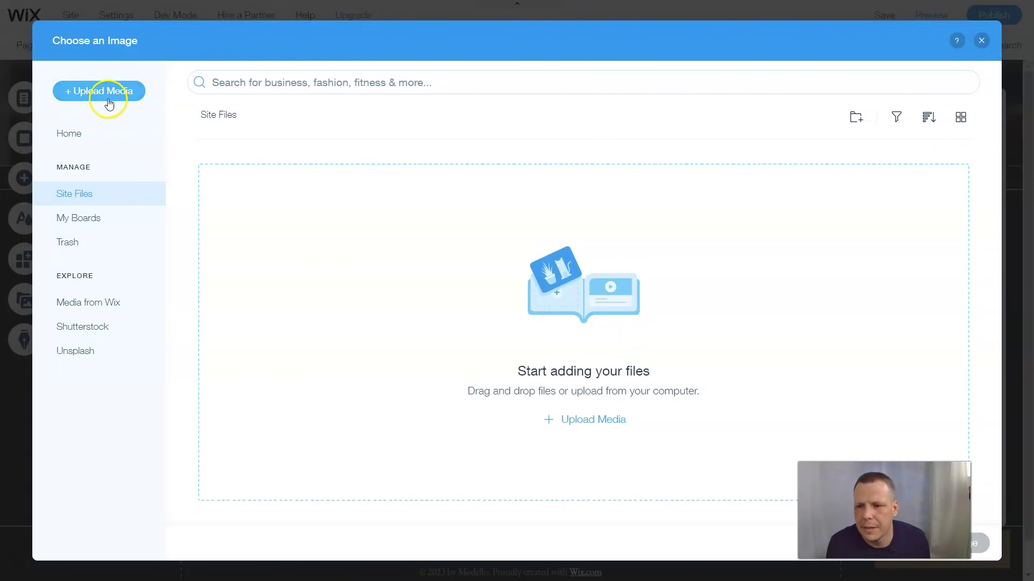
pyautogui.click(100, 302)
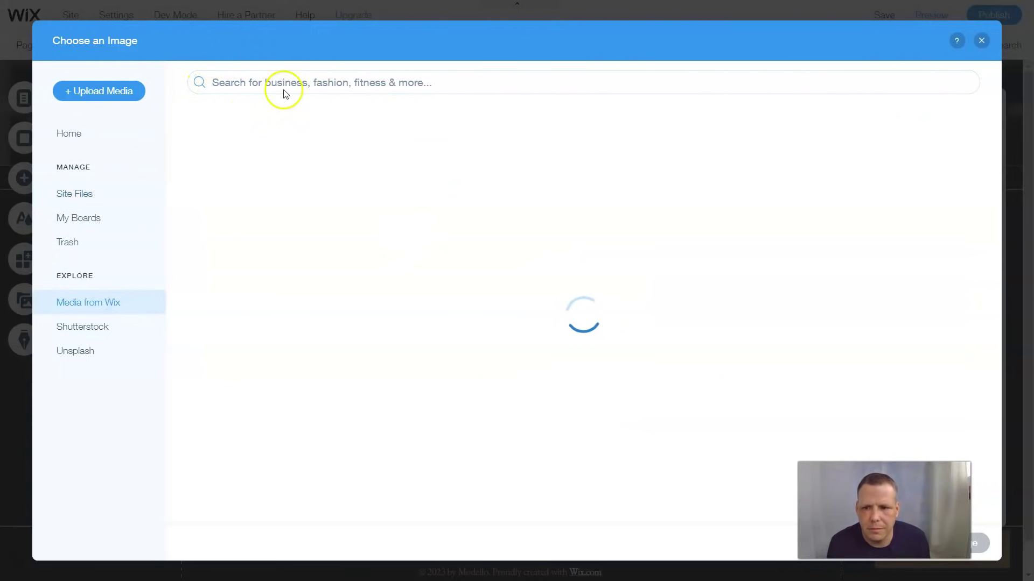
pyautogui.click(439, 84)
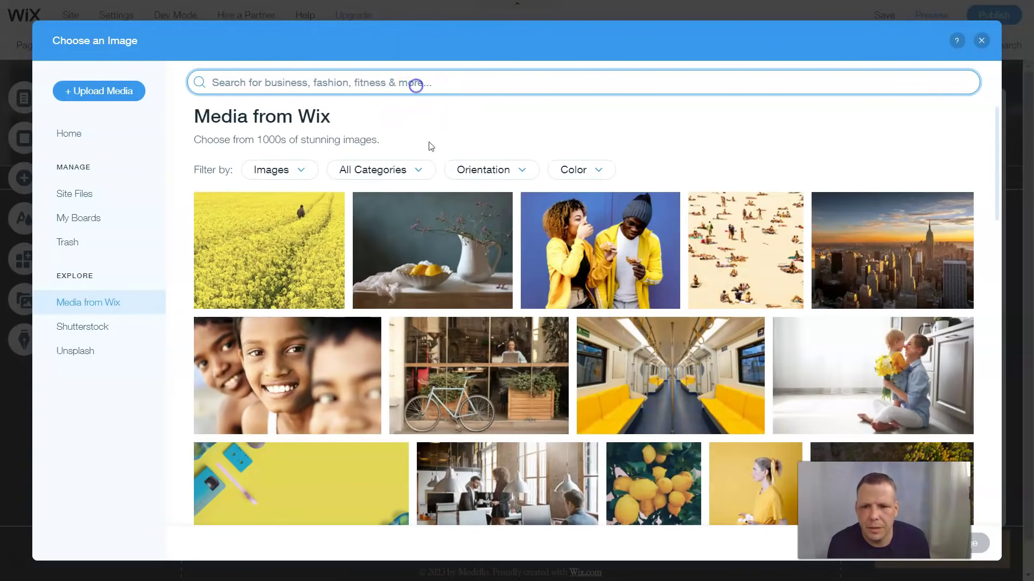
pyautogui.write('l')
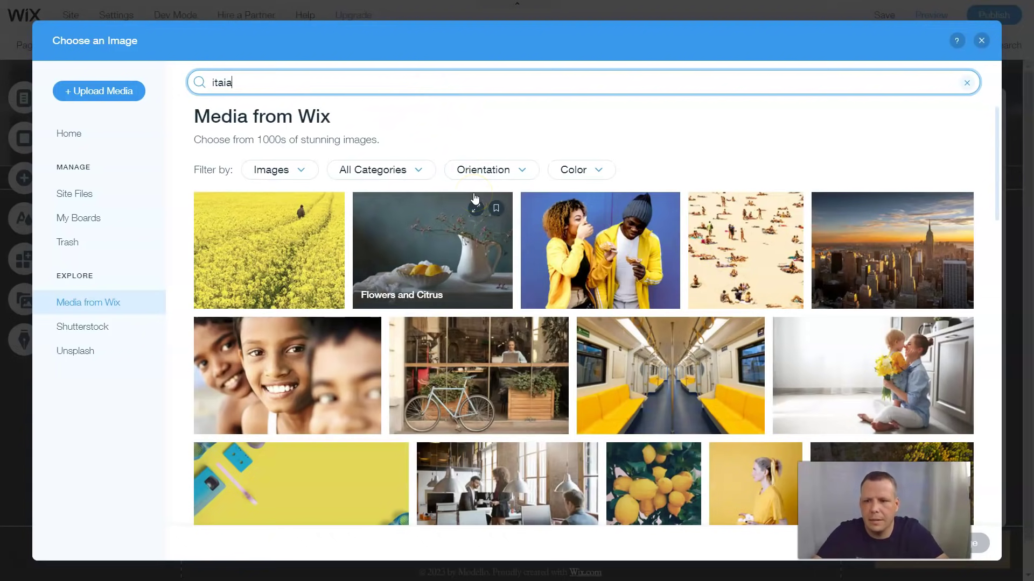
pyautogui.click(472, 197)
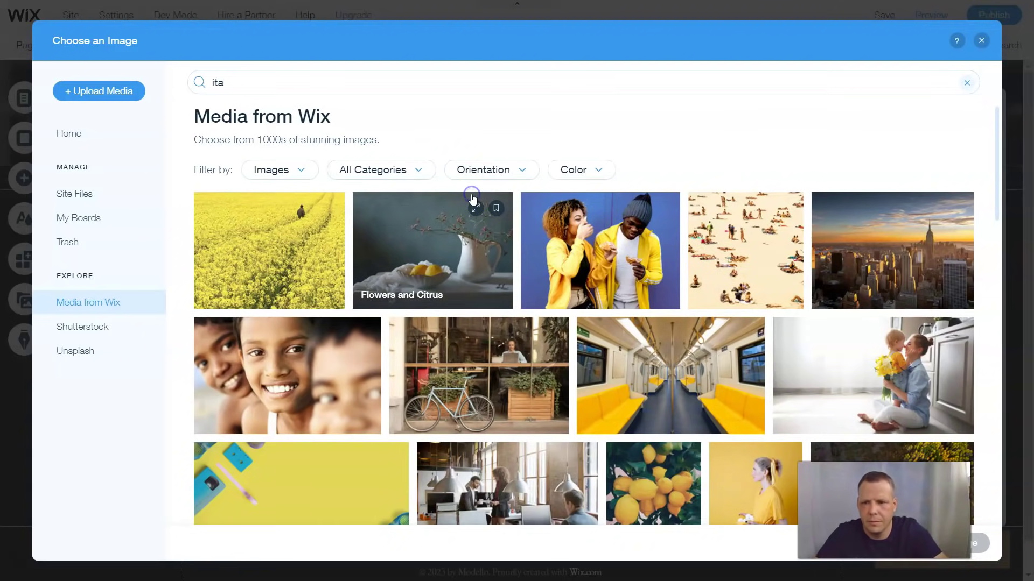
pyautogui.doubleClick(267, 76)
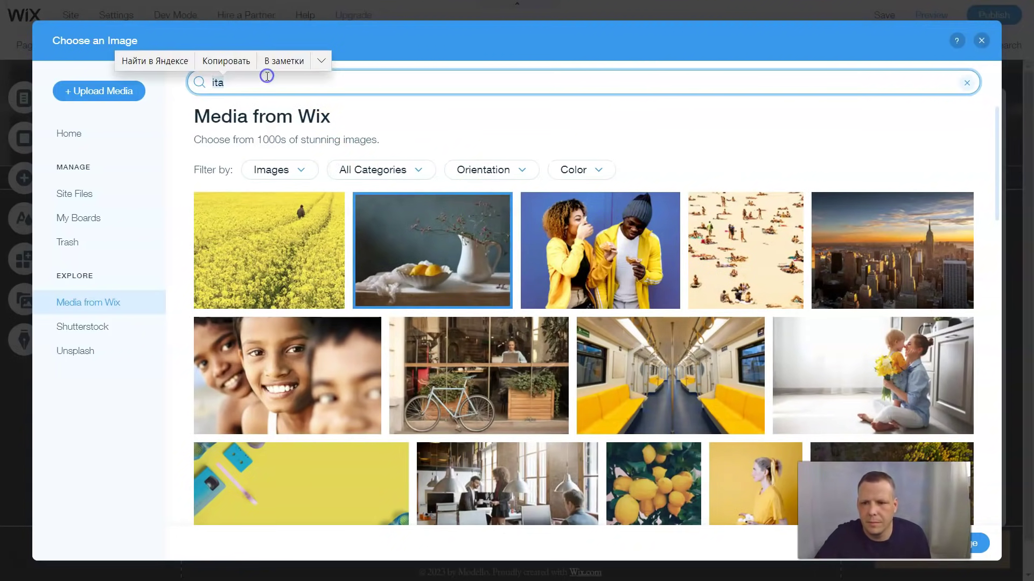
pyautogui.click(269, 78)
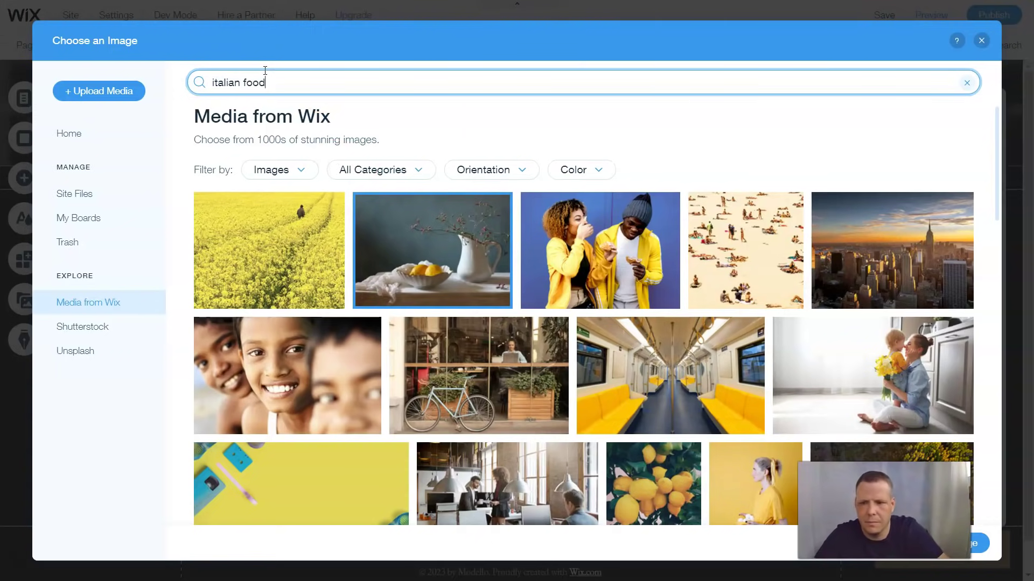
pyautogui.press('Return')
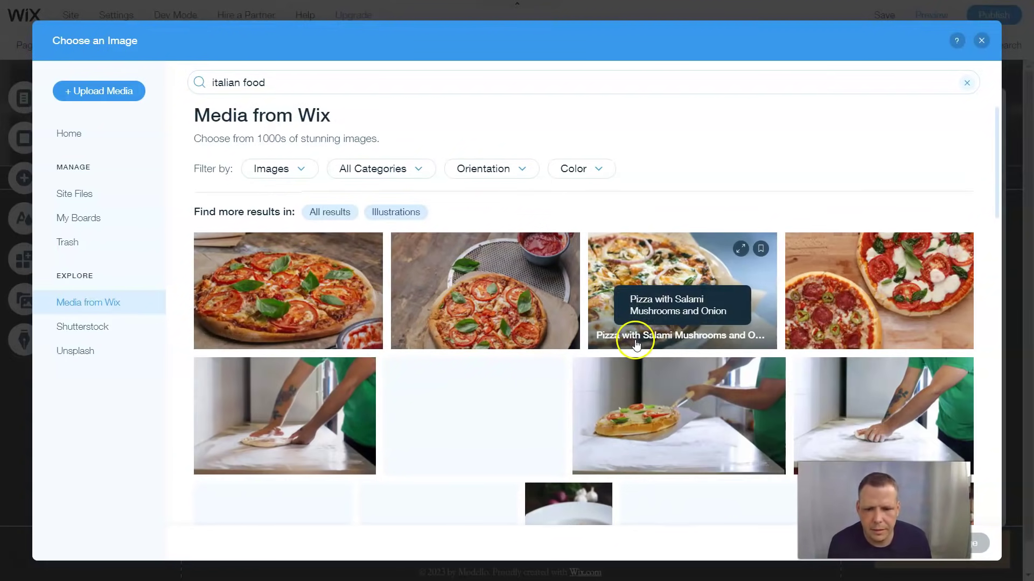
# - Choose the "Pizza with Salami Mushrooms and Onion" picture as the replacement for the first gallery image
pyautogui.scroll(-1, 681, 196)
pyautogui.scroll(-2, 676, 178)
pyautogui.scroll(3, 662, 210)
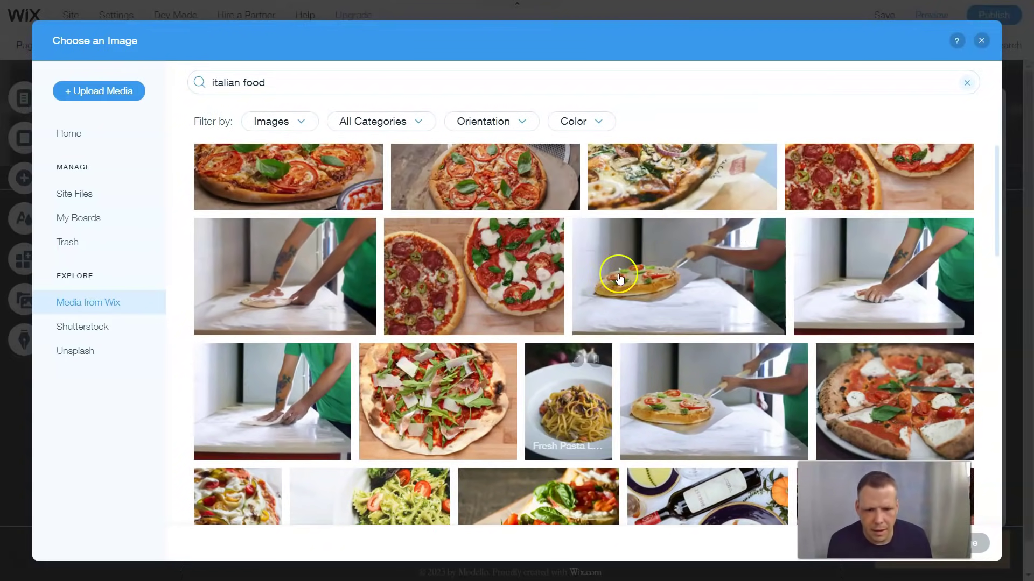
pyautogui.scroll(2, 645, 231)
pyautogui.scroll(-2, 662, 248)
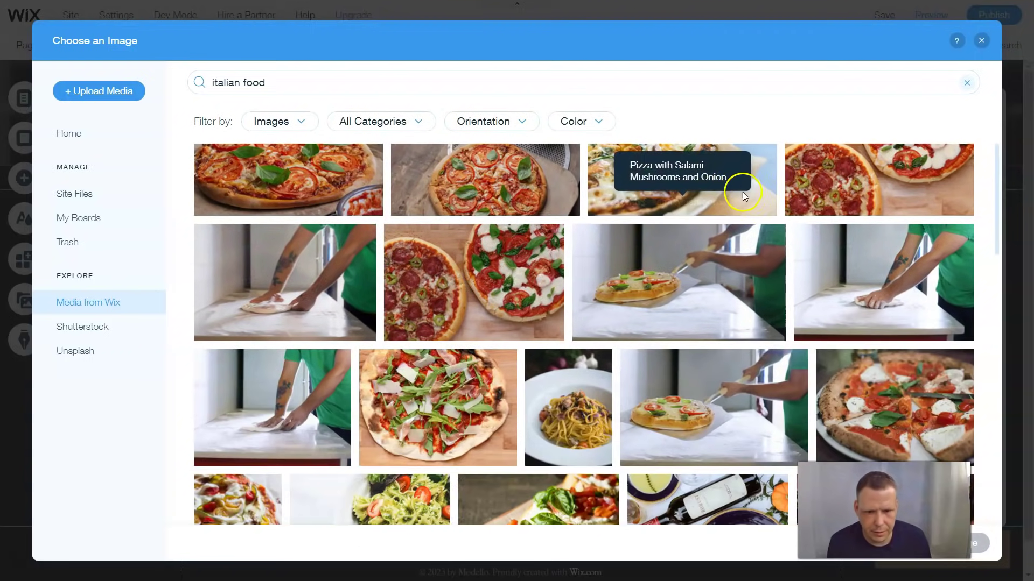
pyautogui.scroll(3, 641, 212)
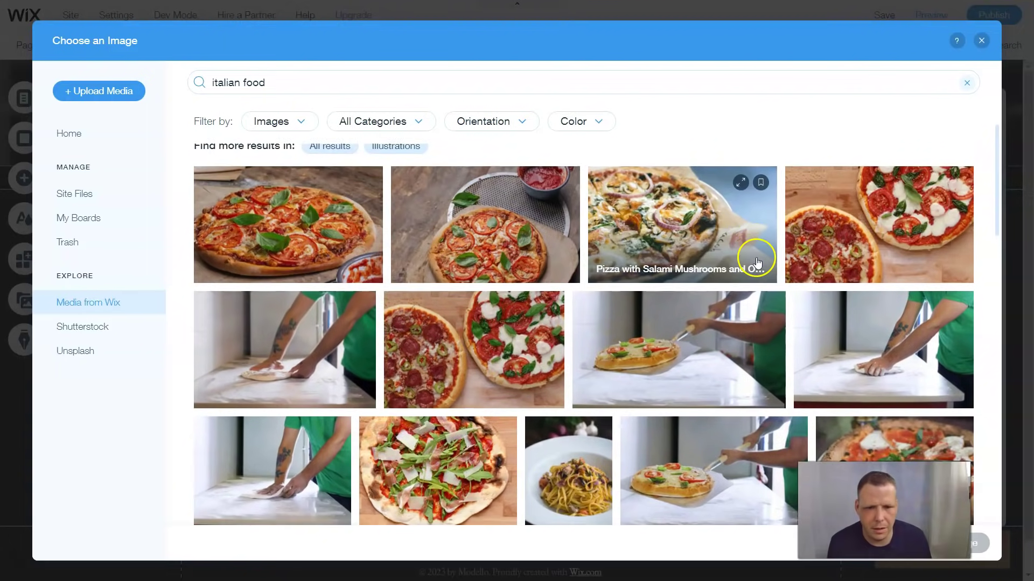
pyautogui.scroll(1, 692, 284)
pyautogui.click(673, 291)
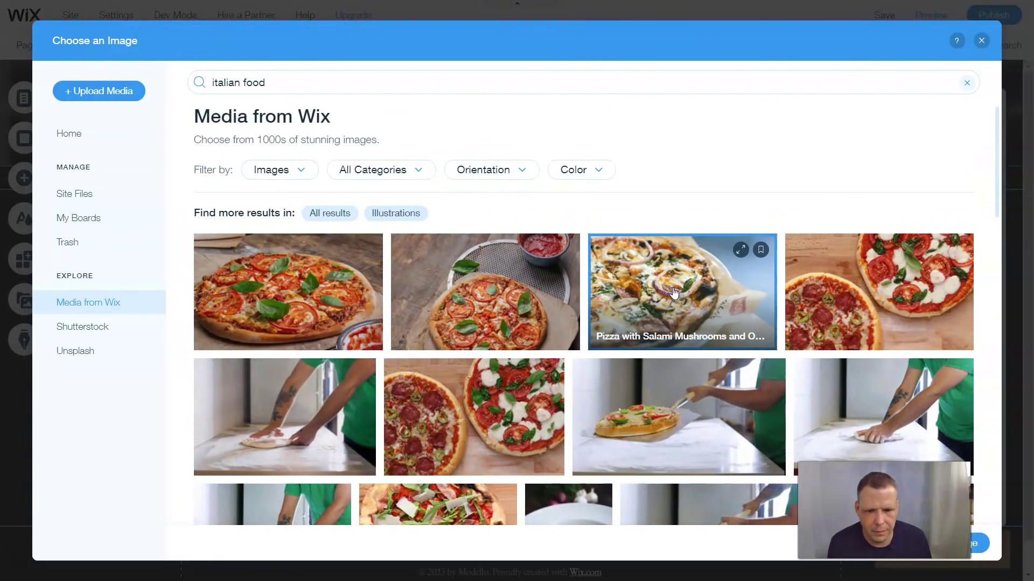
pyautogui.scroll(-1, 872, 377)
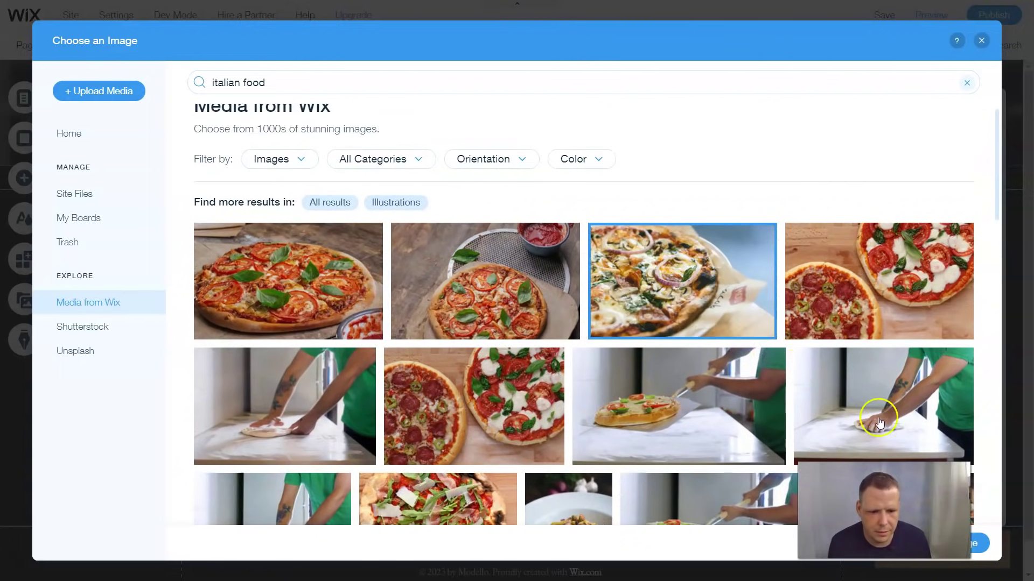
pyautogui.click(948, 543)
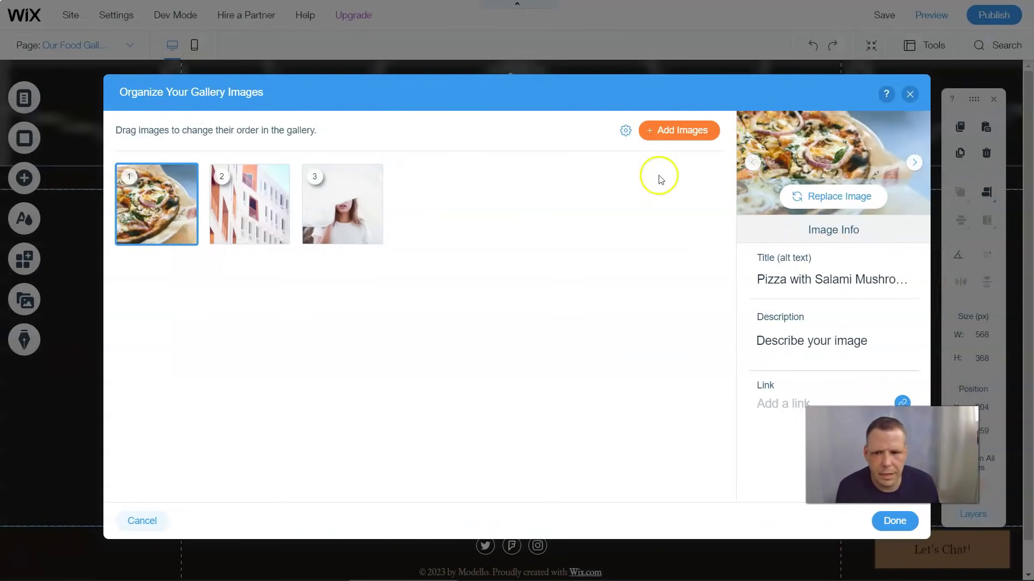
# - Start replacing the second gallery image and search the media library for "italian food"
pyautogui.moveTo(281, 224)
pyautogui.click(261, 210)
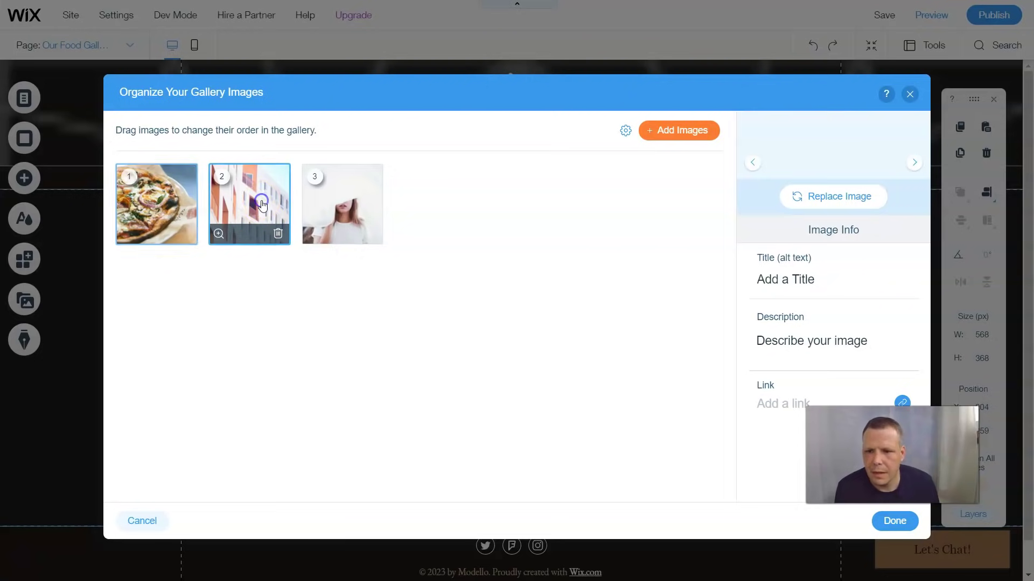
pyautogui.click(832, 196)
pyautogui.click(328, 83)
pyautogui.write('italian food')
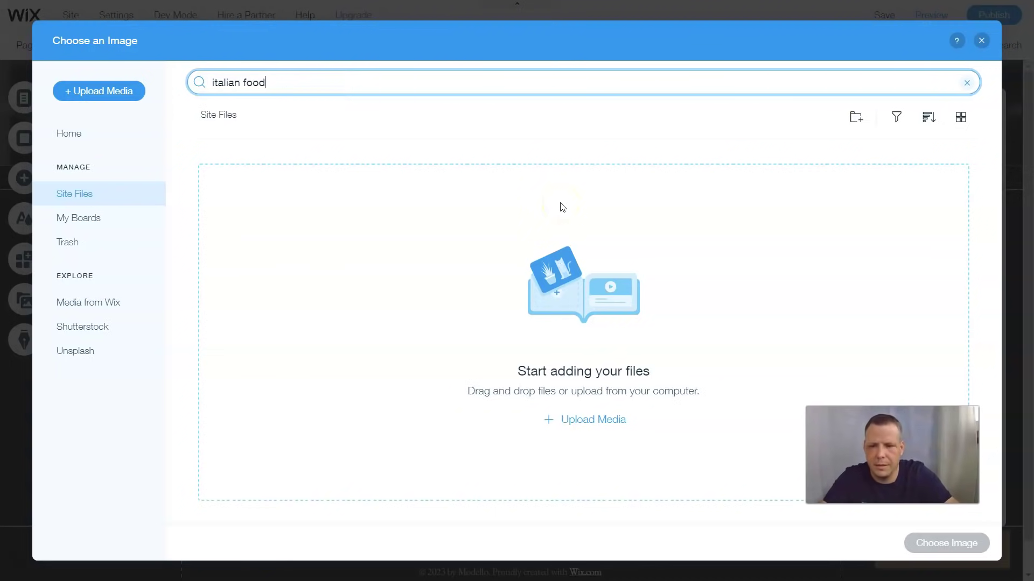
pyautogui.press('Return')
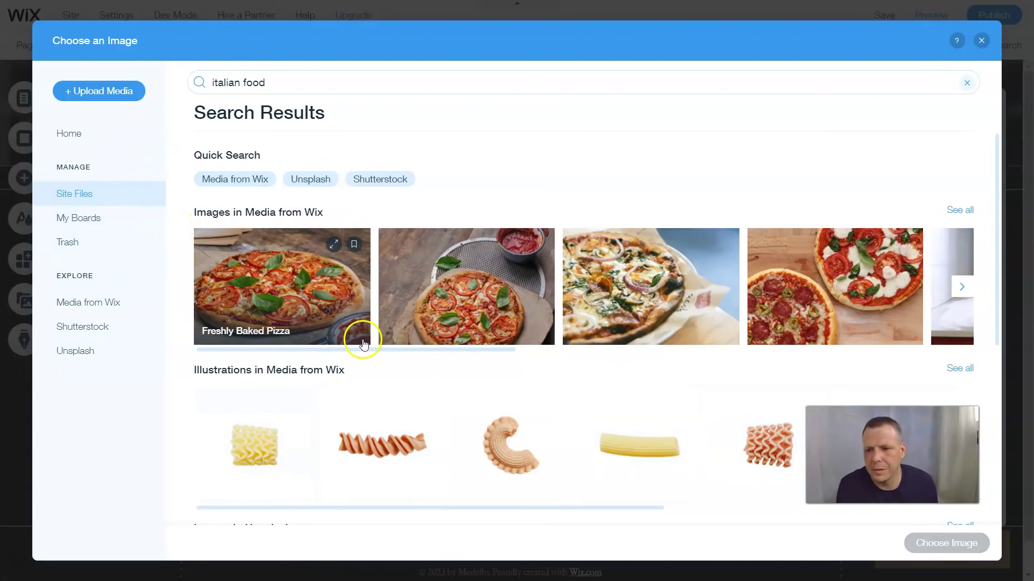
# - Choose the Unsplash picture of bow-tie pasta salad with tomatoes as the replacement for the second gallery image
pyautogui.scroll(-5, 620, 374)
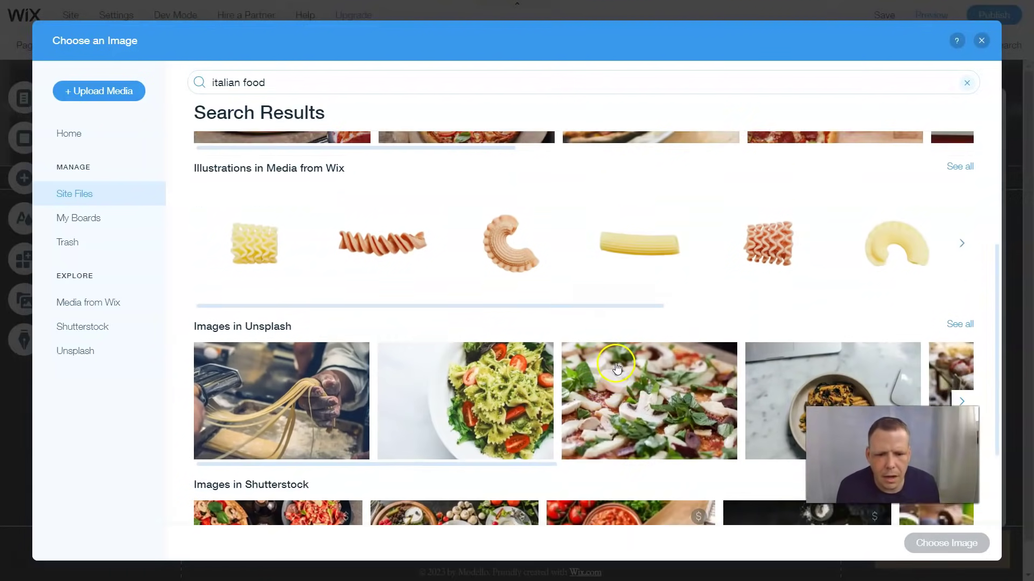
pyautogui.scroll(-1, 616, 368)
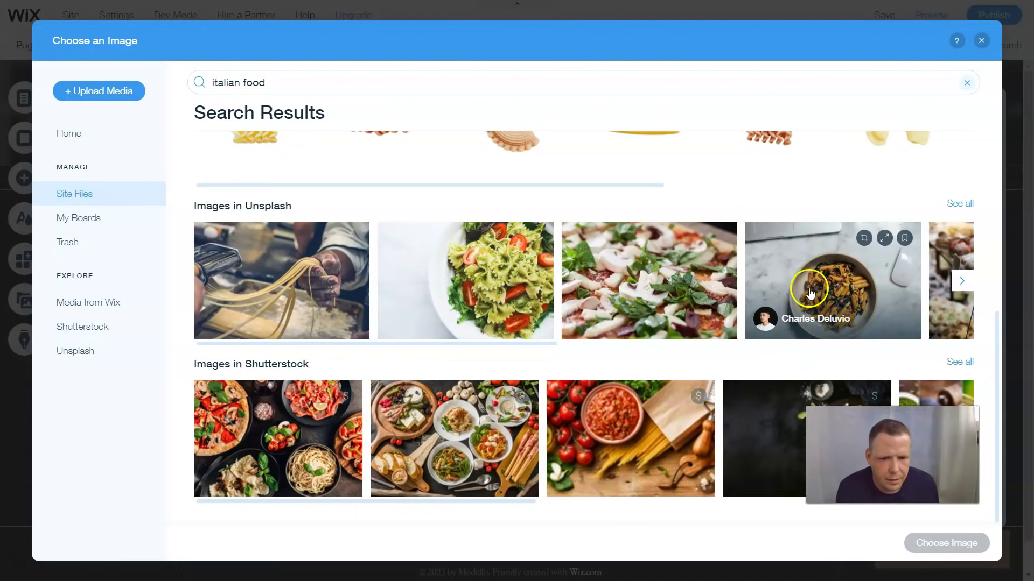
pyautogui.scroll(4, 787, 299)
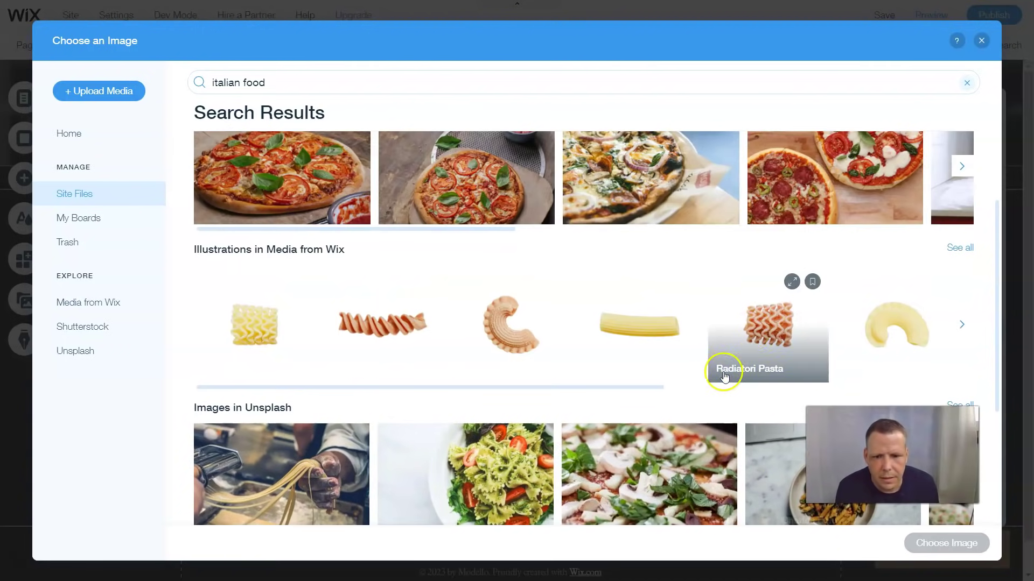
pyautogui.click(495, 477)
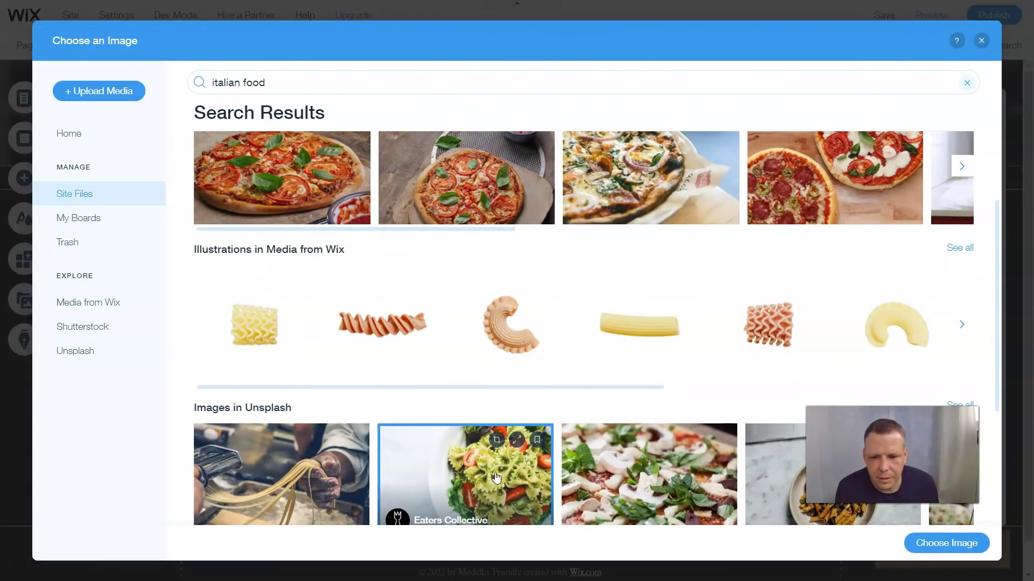
pyautogui.click(935, 536)
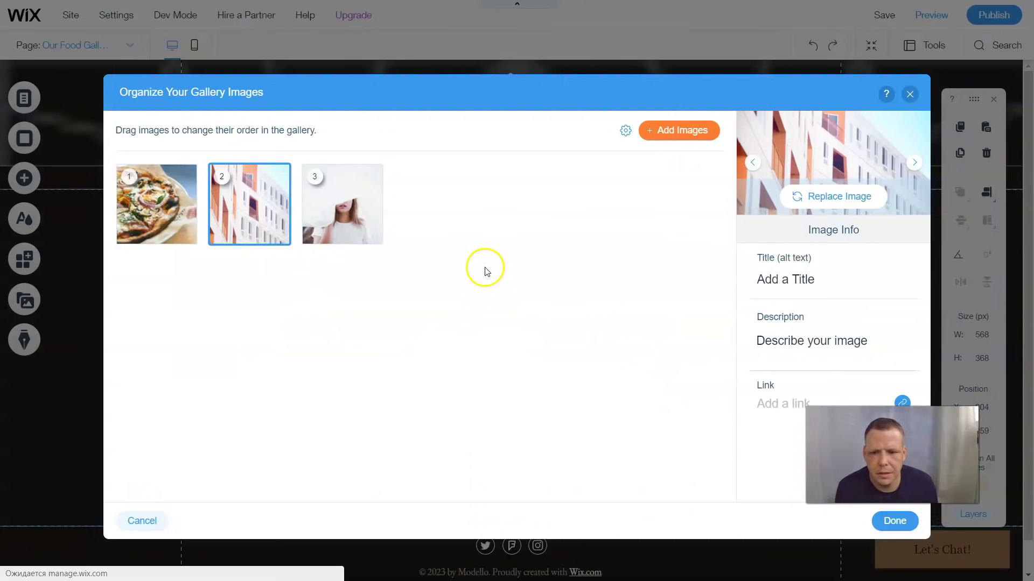
# - Start replacing the third gallery image and search Media from Wix for "italian pasta"
pyautogui.click(339, 202)
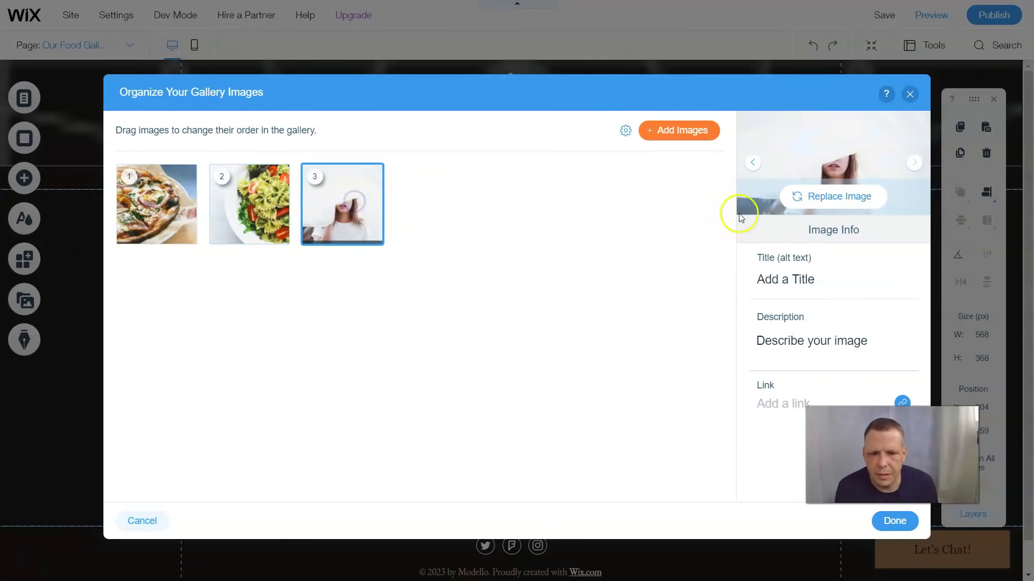
pyautogui.click(841, 199)
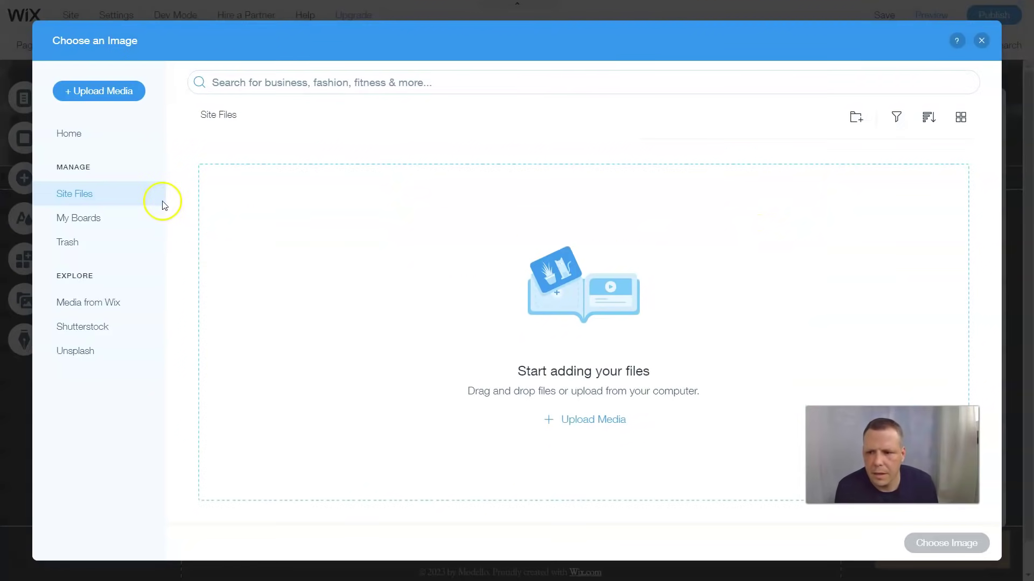
pyautogui.click(99, 306)
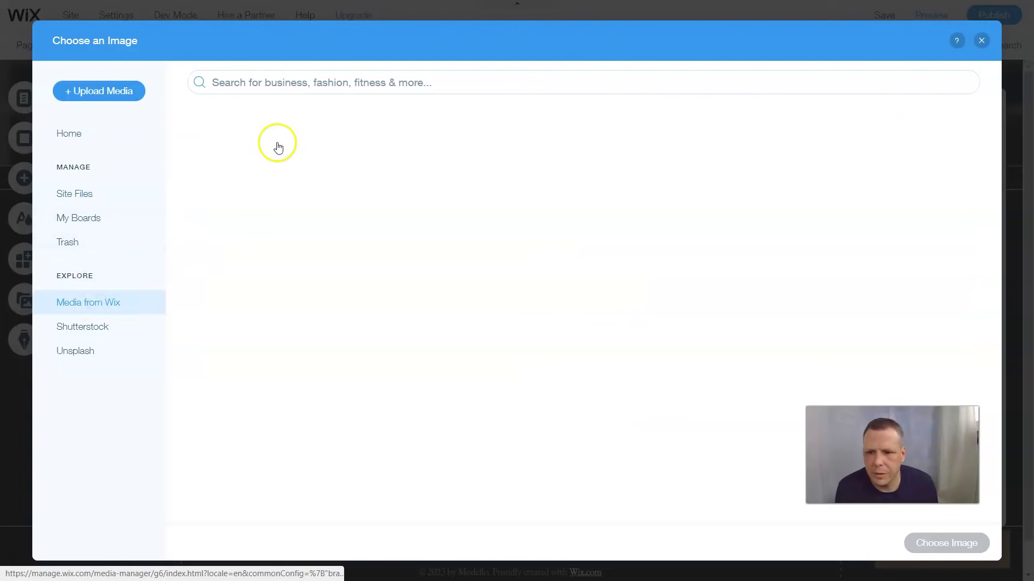
pyautogui.click(289, 78)
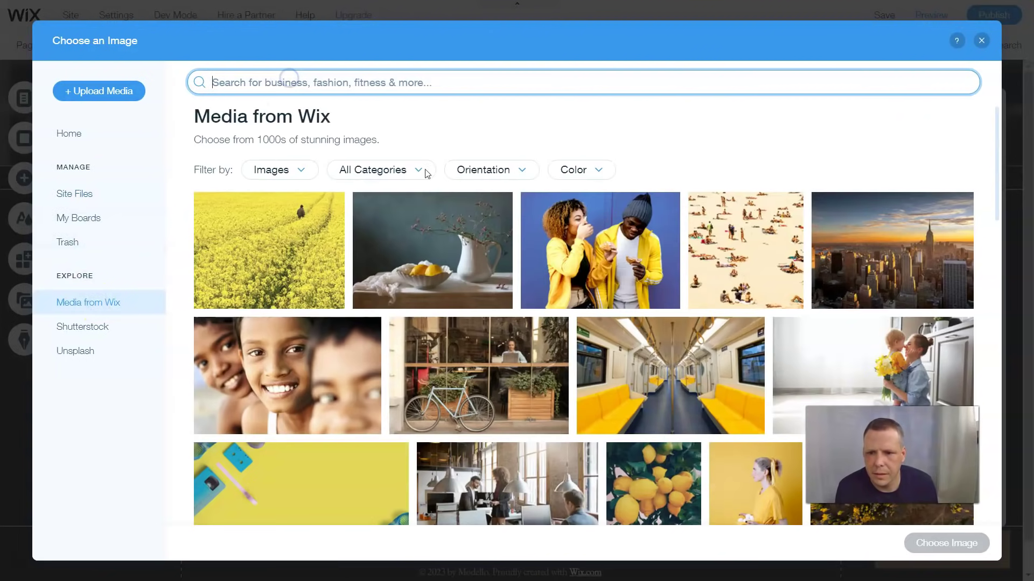
pyautogui.click(598, 353)
pyautogui.write('italian pasta')
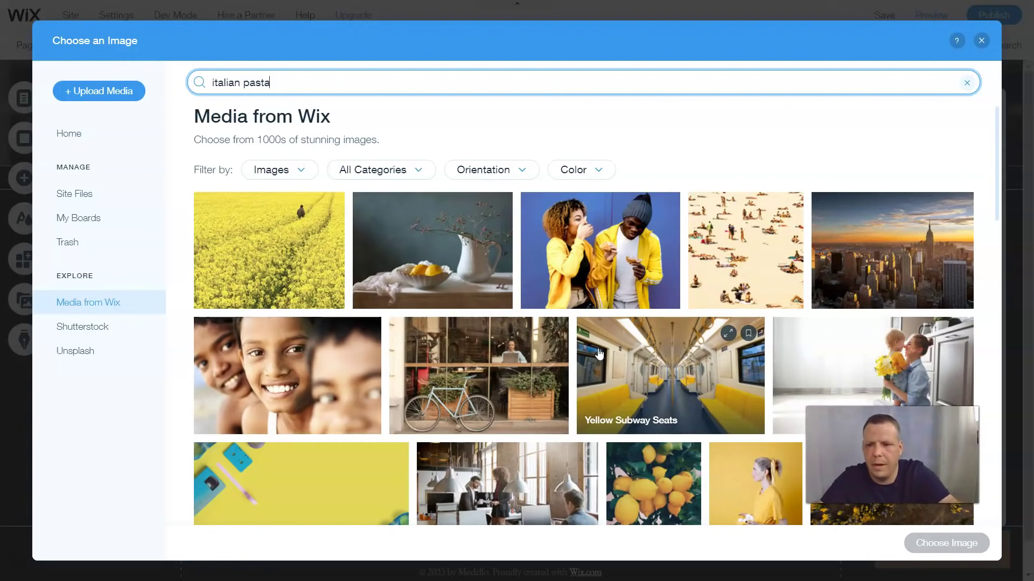
pyautogui.press('Return')
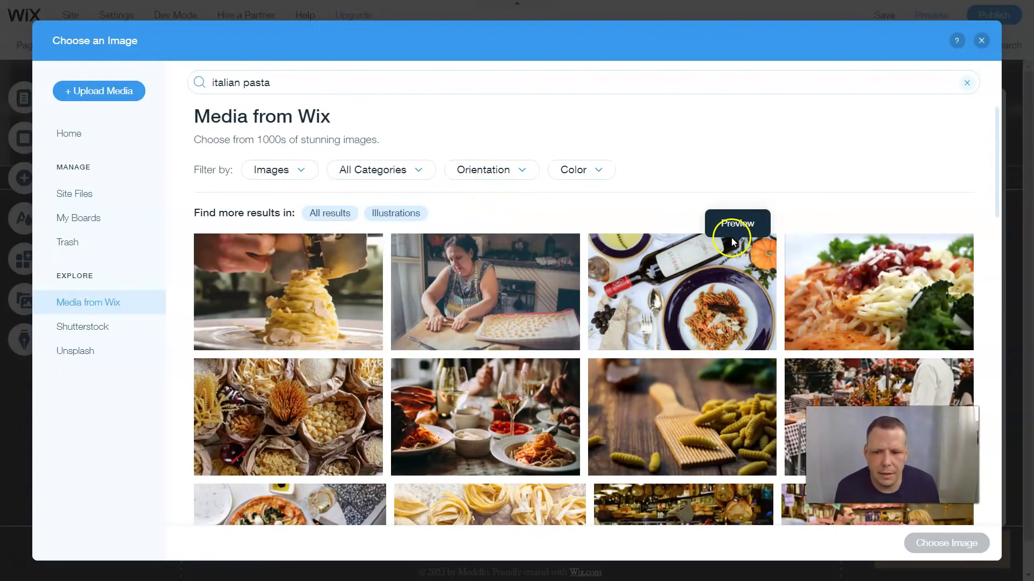
# - Choose the "Tortellini" picture as the replacement for the third gallery image and apply the gallery changes
pyautogui.scroll(-10, 663, 300)
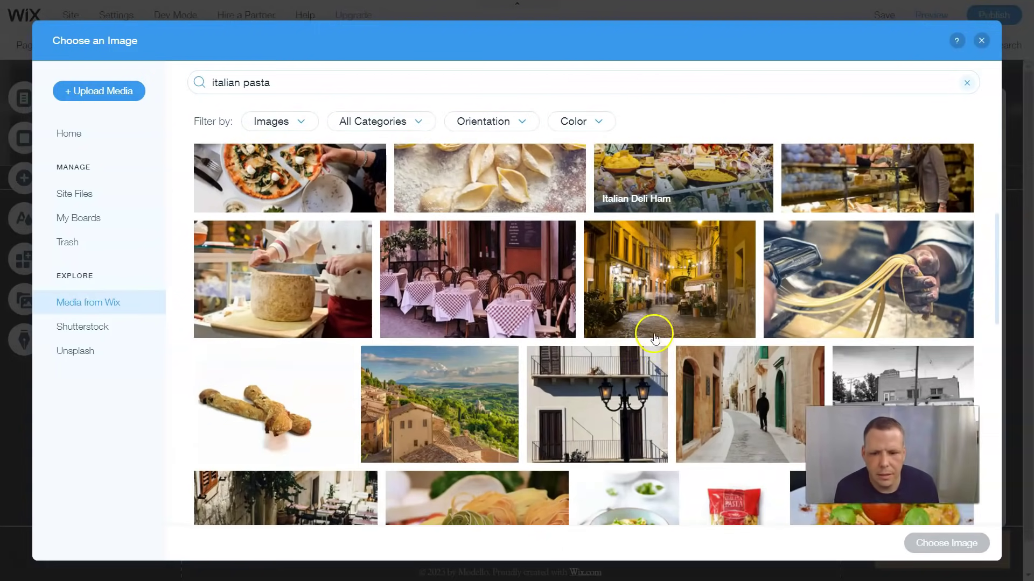
pyautogui.scroll(-3, 679, 301)
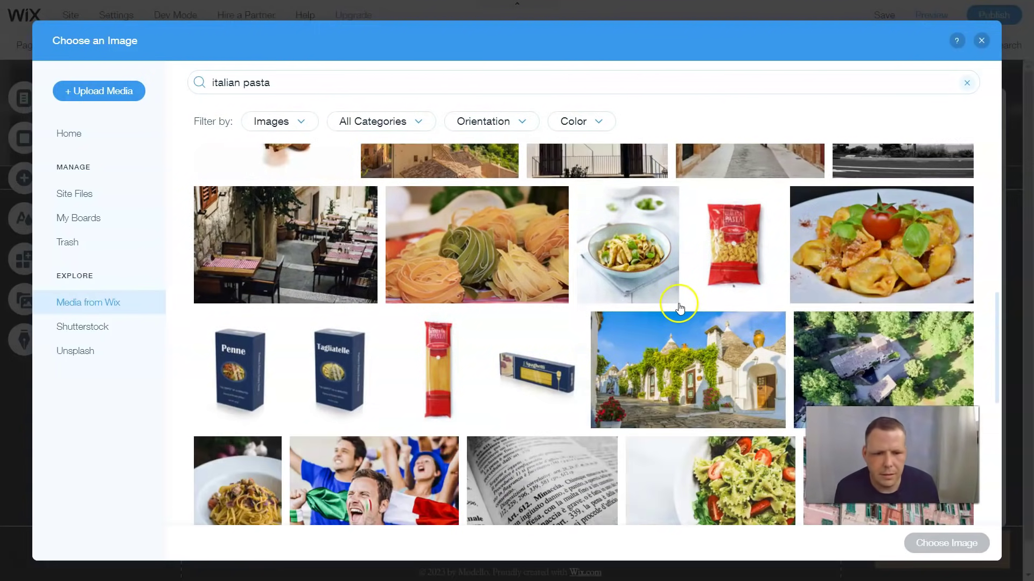
pyautogui.click(876, 260)
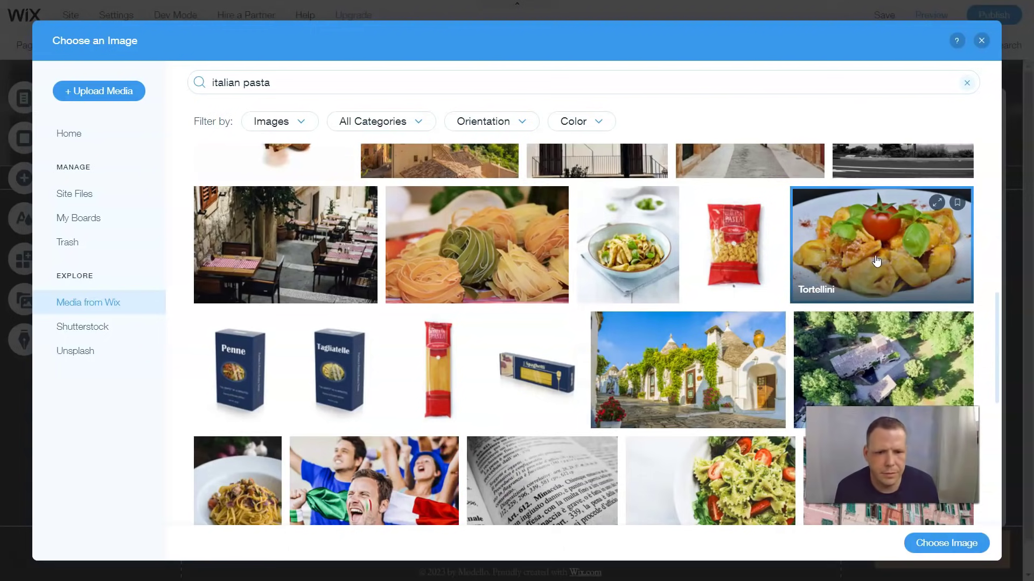
pyautogui.click(958, 545)
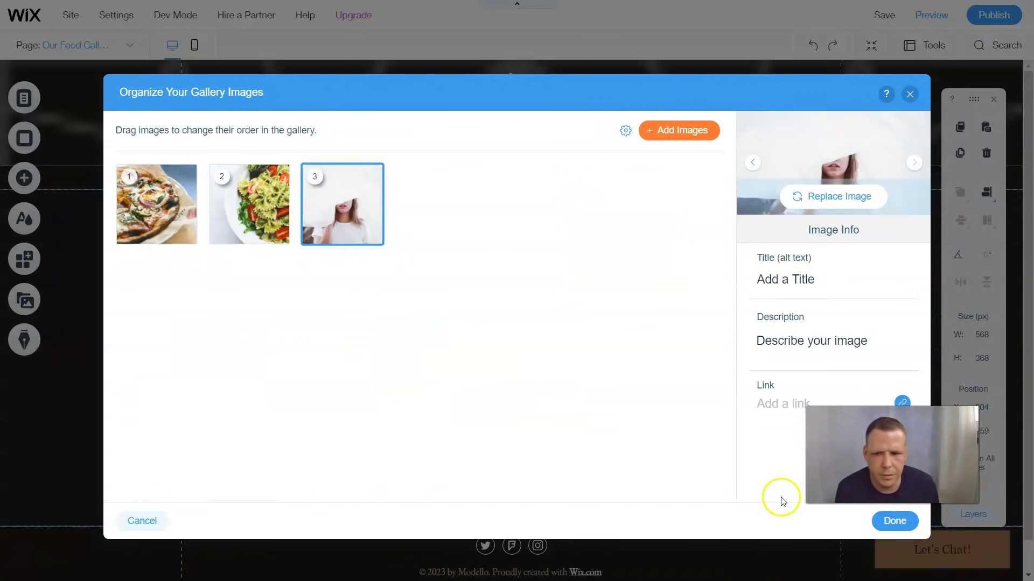
pyautogui.click(903, 521)
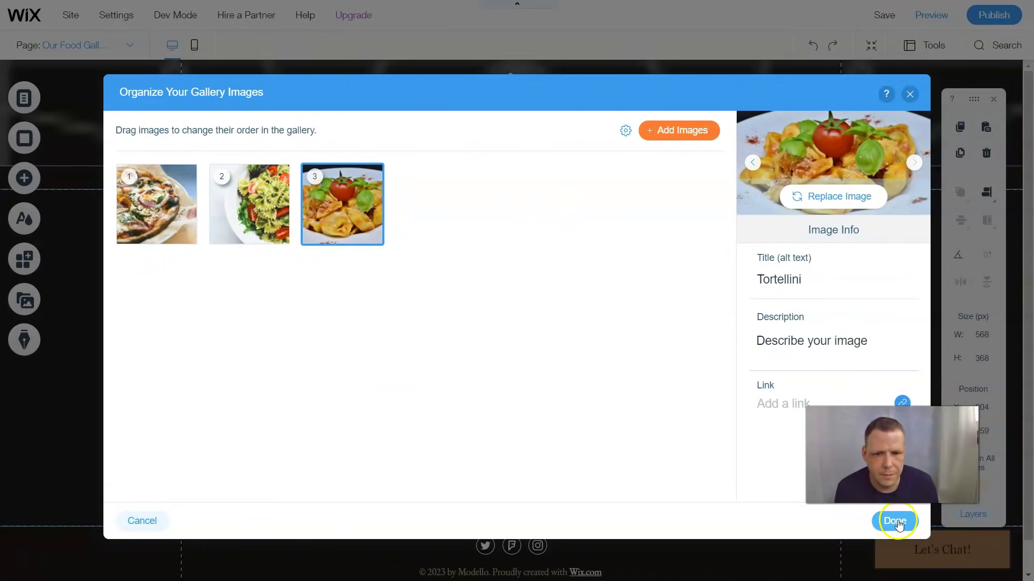
pyautogui.click(897, 522)
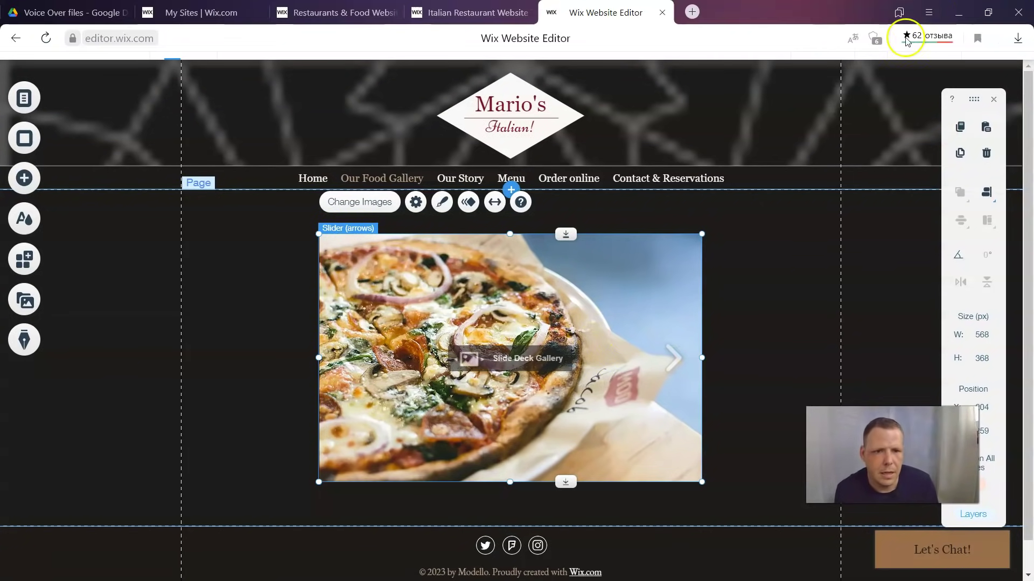
# - Preview the food gallery page and page through the slider's pictures
pyautogui.click(928, 19)
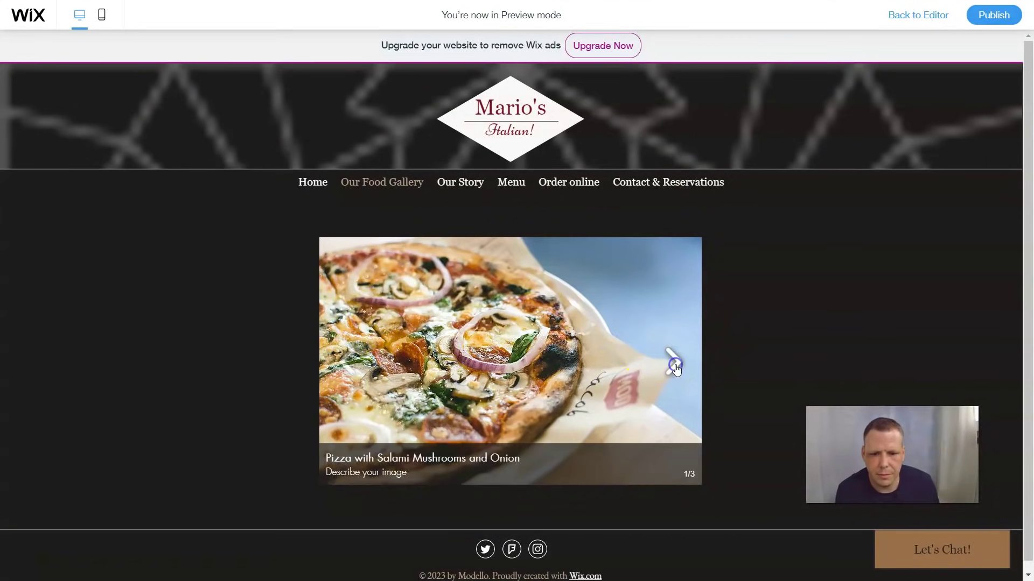
pyautogui.click(676, 370)
pyautogui.click(673, 369)
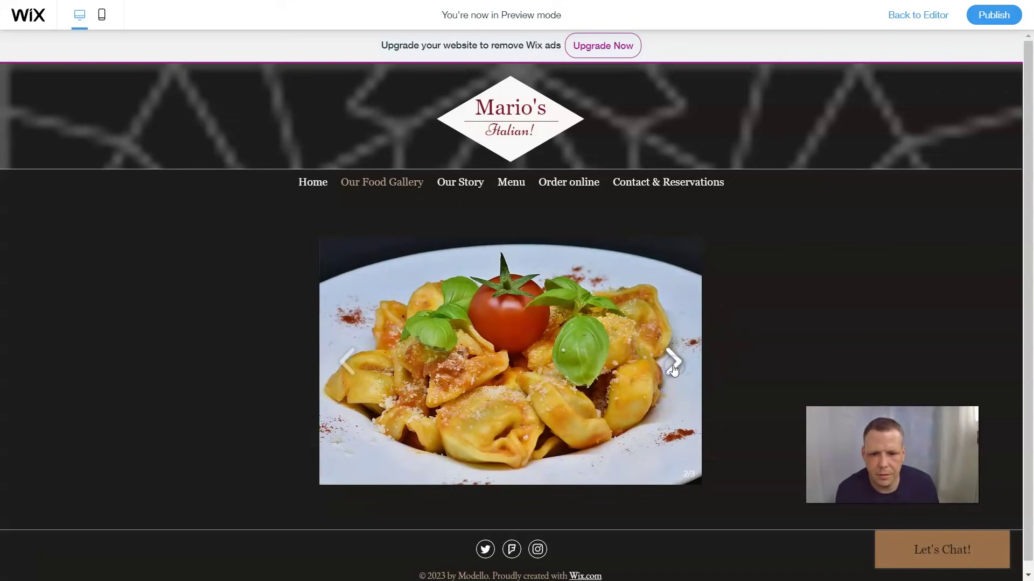
pyautogui.click(670, 368)
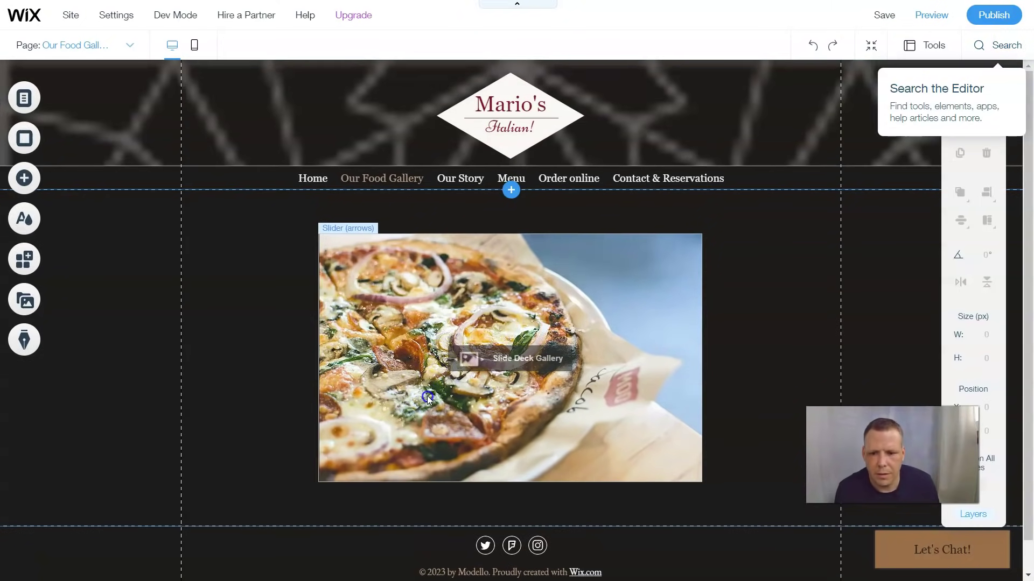
# - Reopen the slider gallery's images and set the pizza picture's description to "The best in the house"
pyautogui.click(409, 242)
pyautogui.click(357, 202)
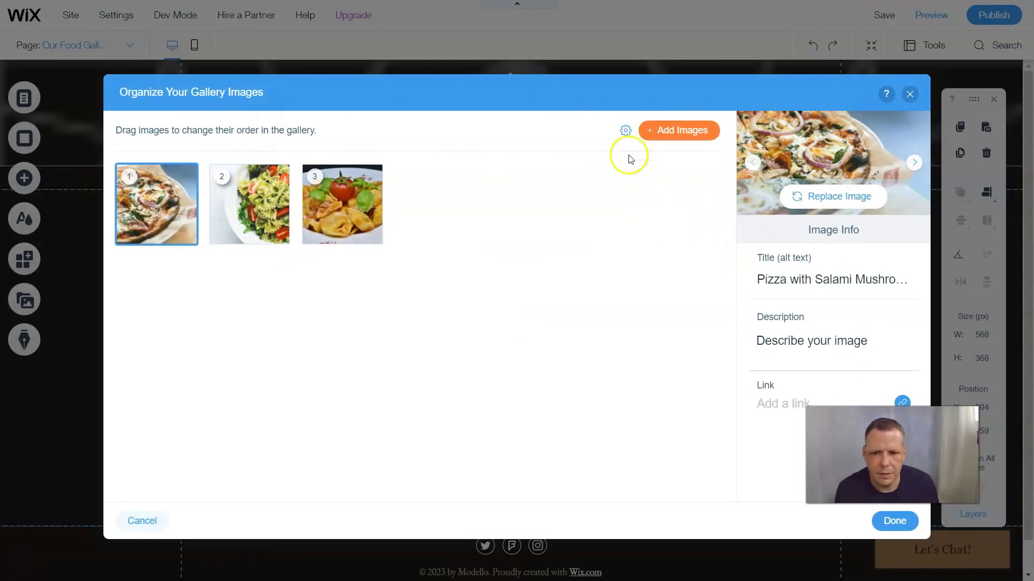
pyautogui.click(778, 275)
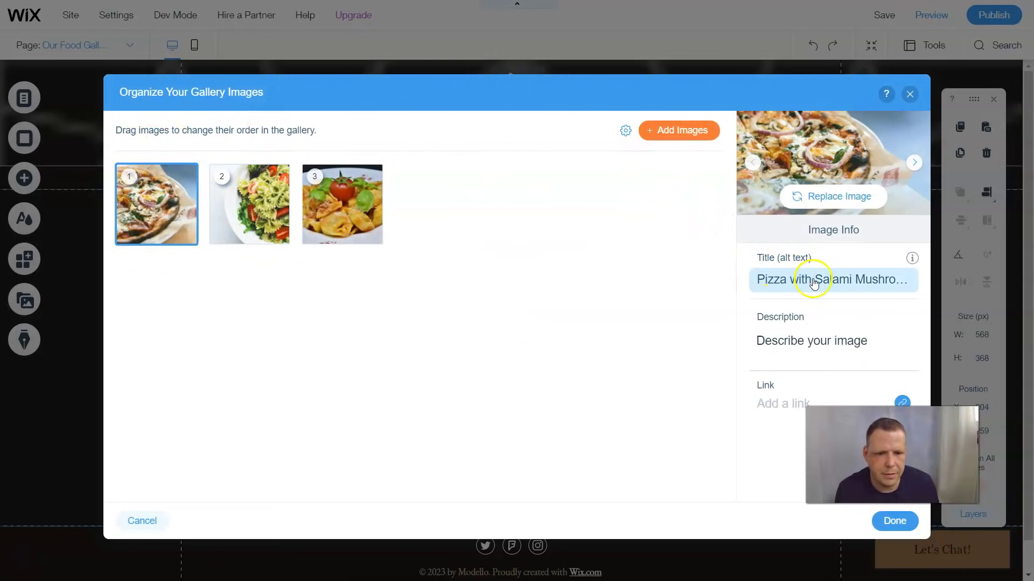
pyautogui.click(837, 338)
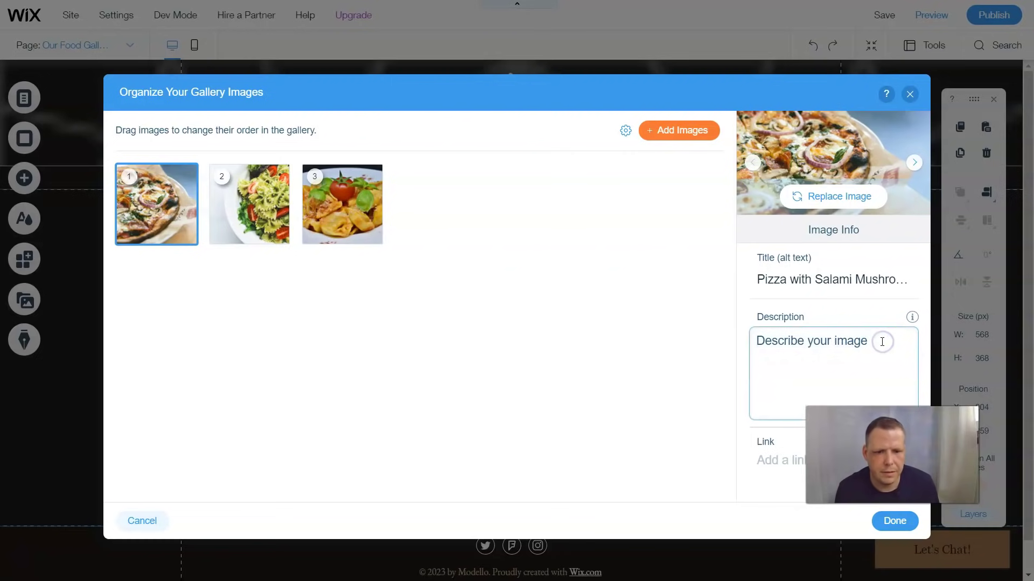
pyautogui.write('Descri')
pyautogui.press('BackSpace')
pyautogui.press('BackSpace')
pyautogui.press('BackSpace')
pyautogui.press('BackSpace')
pyautogui.press('BackSpace')
pyautogui.press('BackSpace')
pyautogui.write('The best in the house')
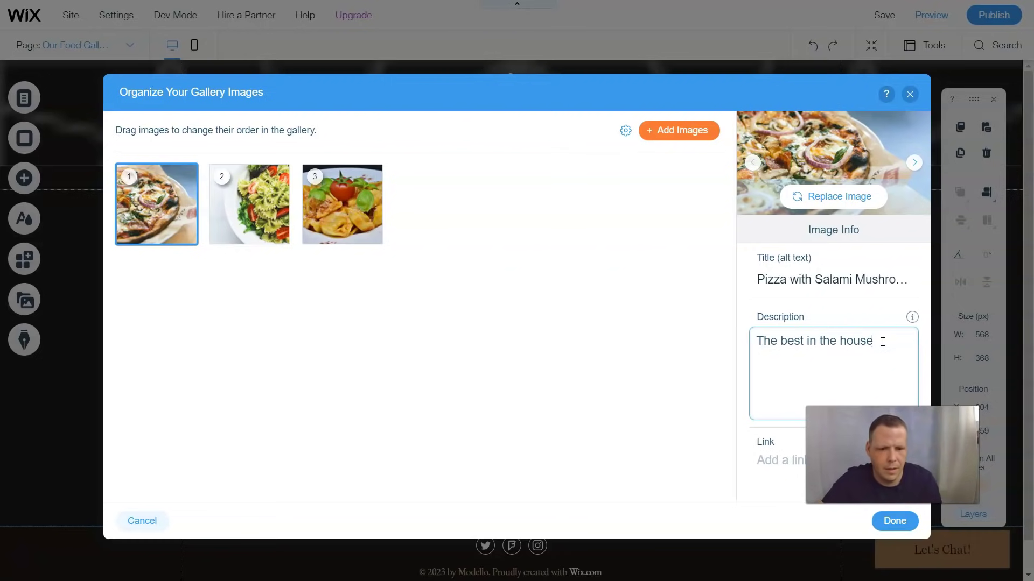
# - End the pizza picture's description with an exclamation mark, apply it, and preview the caption on the page
pyautogui.click(871, 300)
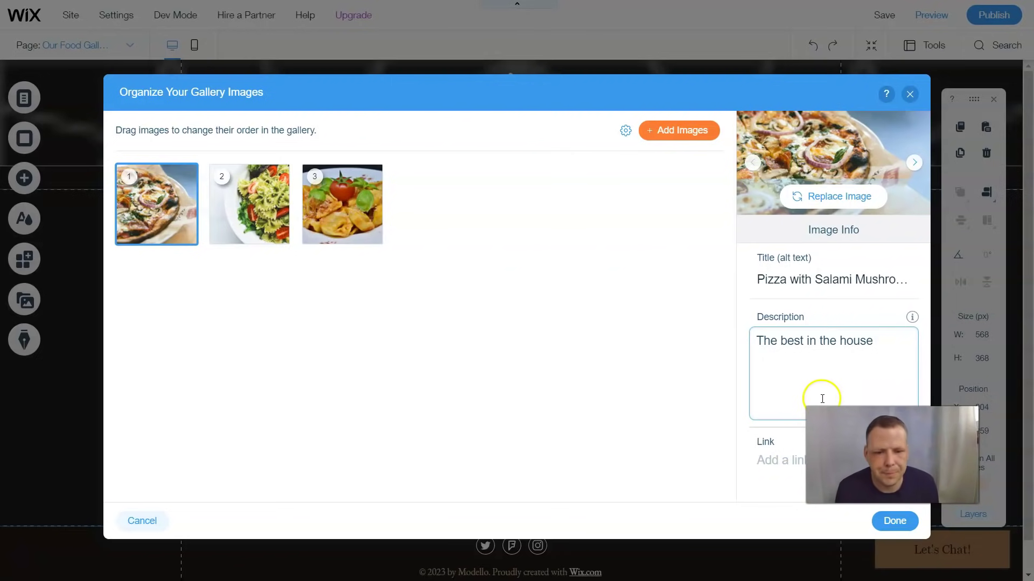
pyautogui.write('!')
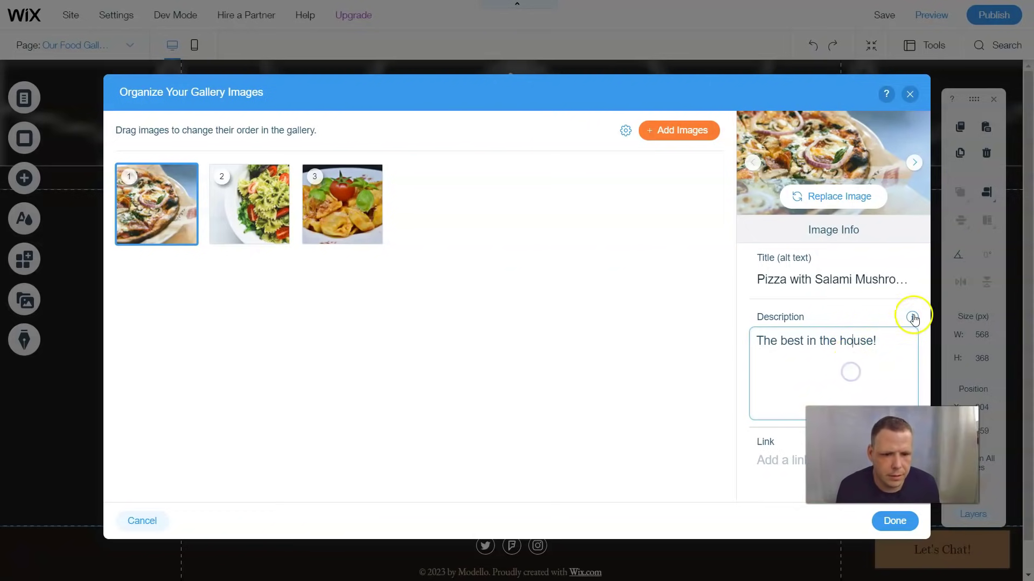
pyautogui.click(889, 528)
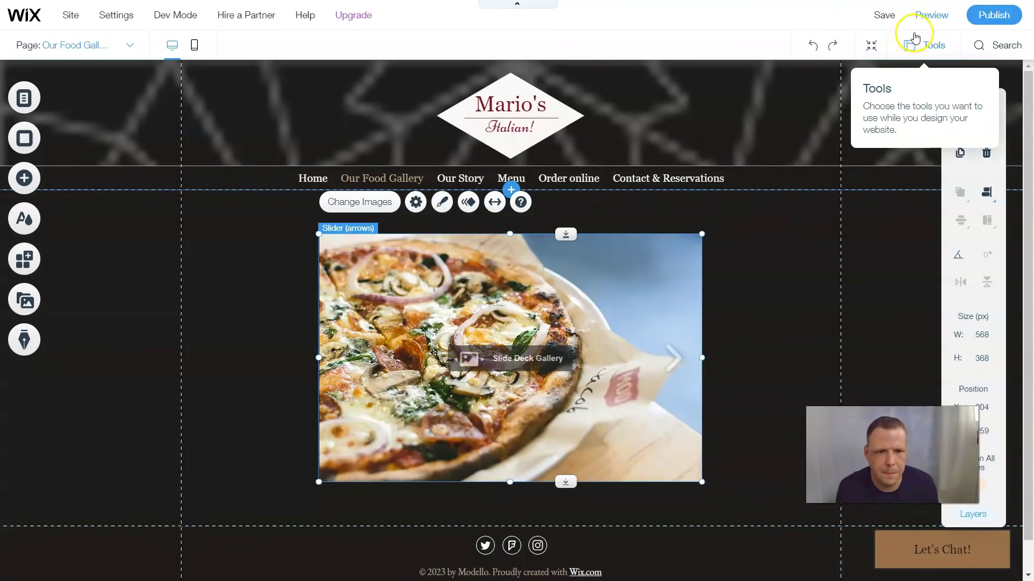
pyautogui.click(931, 15)
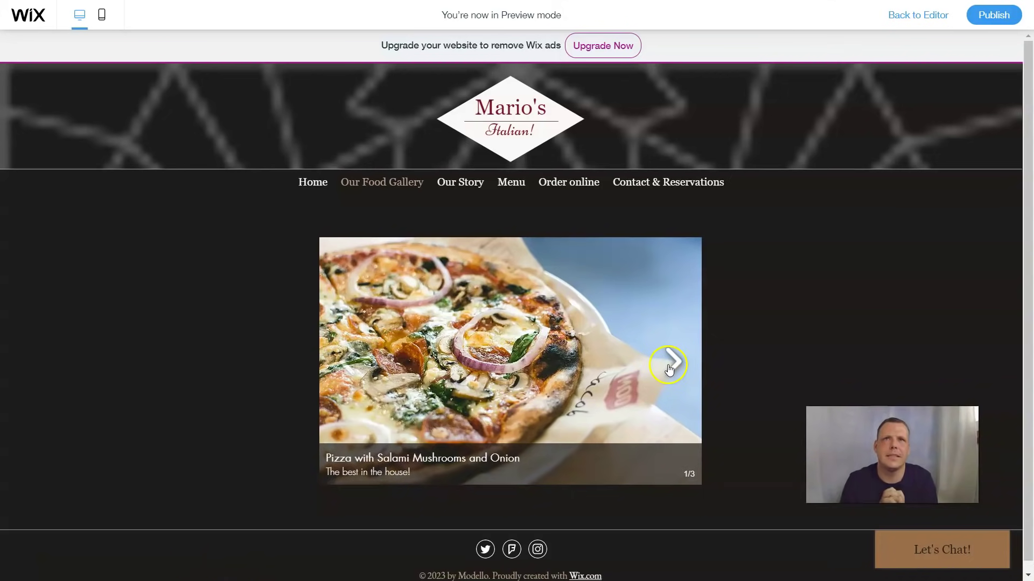
pyautogui.click(913, 16)
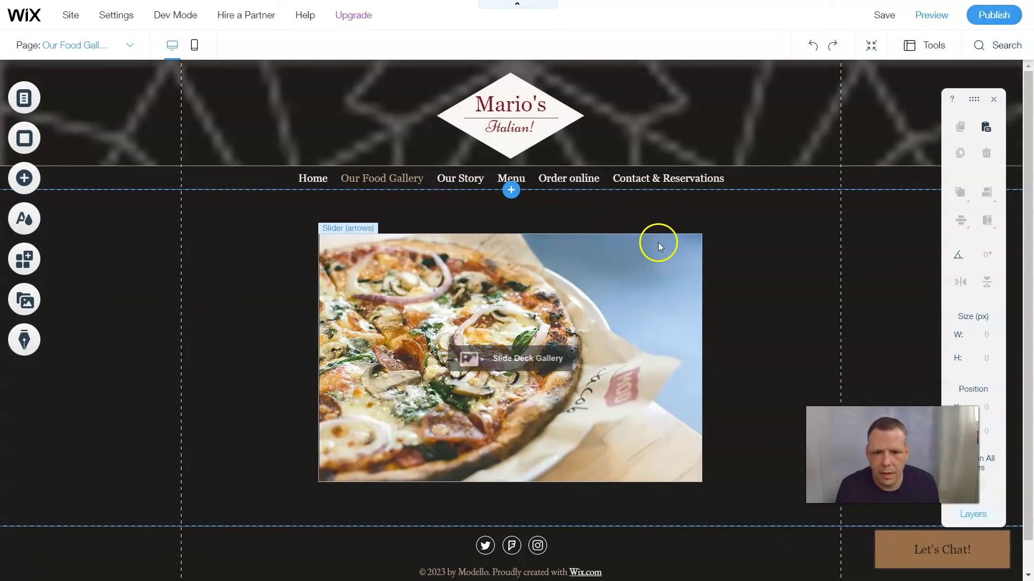
# - Open the slider gallery's settings and turn on the play button, keeping the navigation arrows enabled
pyautogui.click(411, 343)
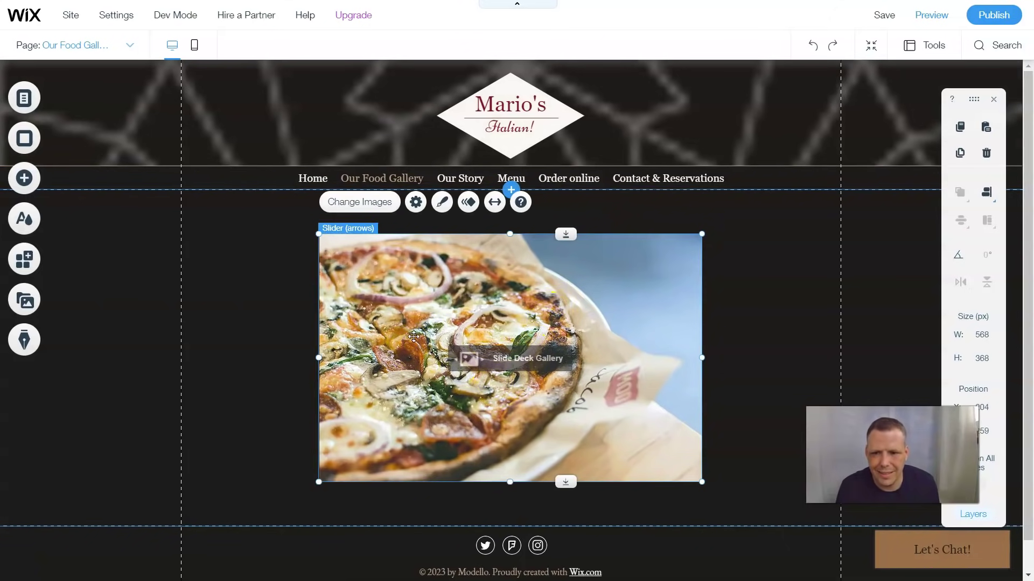
pyautogui.click(417, 204)
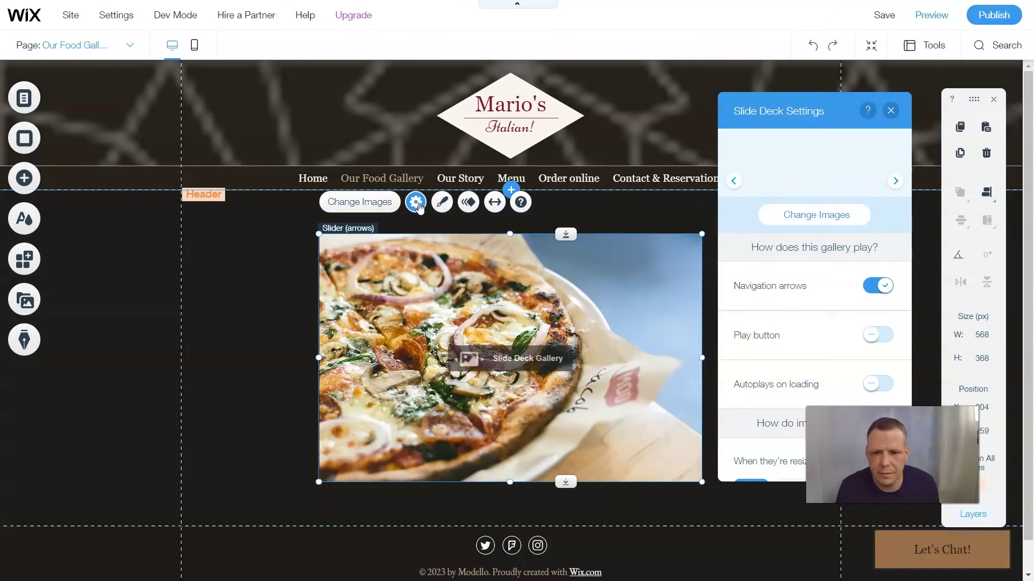
pyautogui.click(870, 287)
pyautogui.scroll(-1, 872, 301)
pyautogui.click(873, 269)
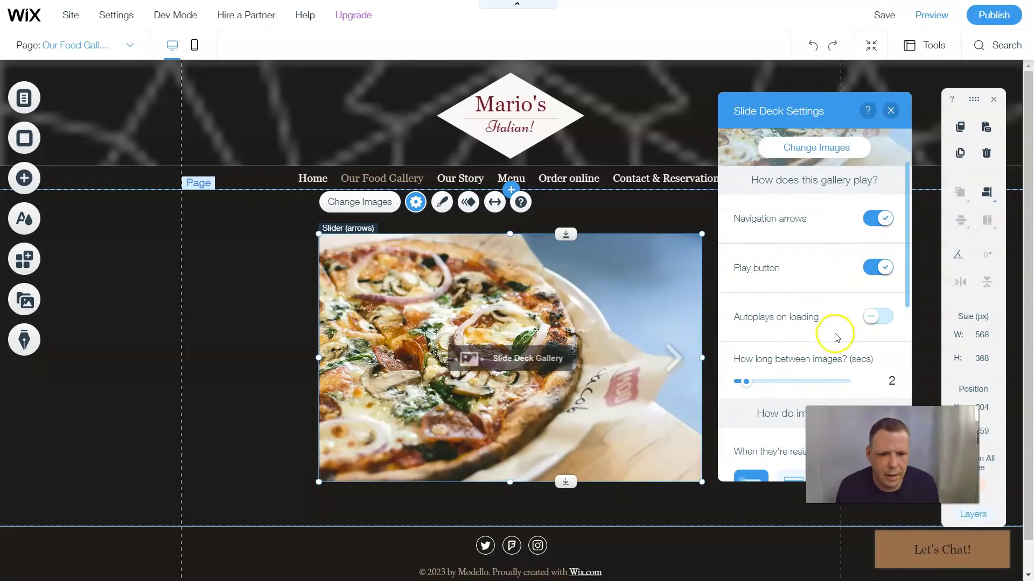
# - Set the time between the gallery's images to 1.1 seconds and turn on autoplay on loading
pyautogui.scroll(-1, 835, 337)
pyautogui.moveTo(747, 315)
pyautogui.mouseDown()
pyautogui.moveTo(783, 316)
pyautogui.moveTo(753, 317)
pyautogui.mouseUp()
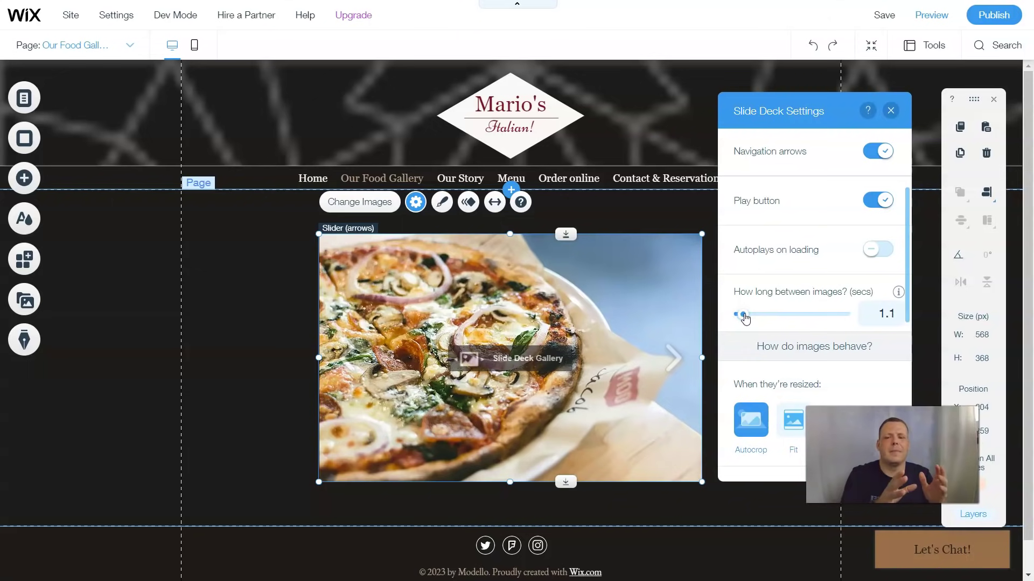
pyautogui.click(737, 312)
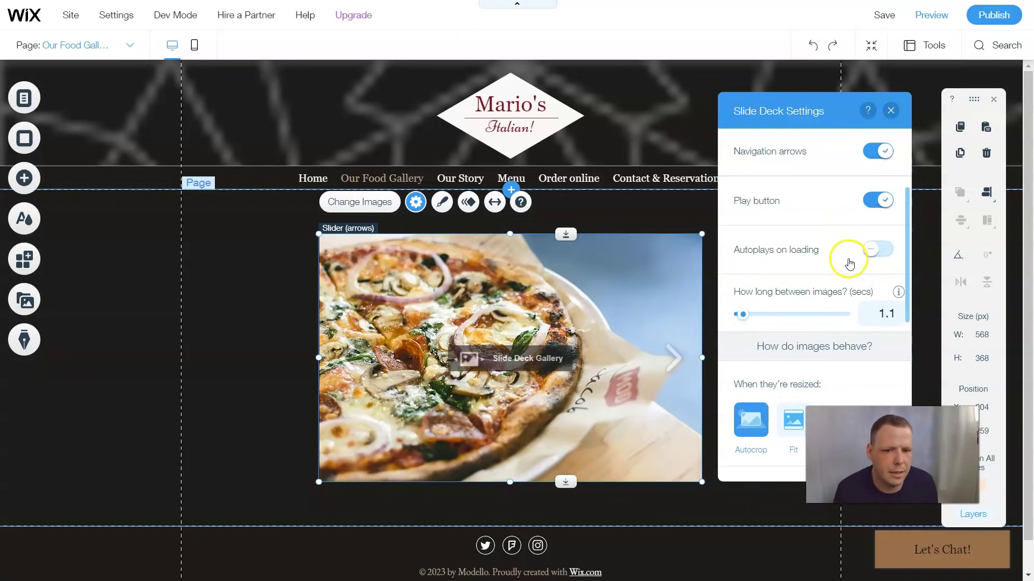
pyautogui.click(878, 251)
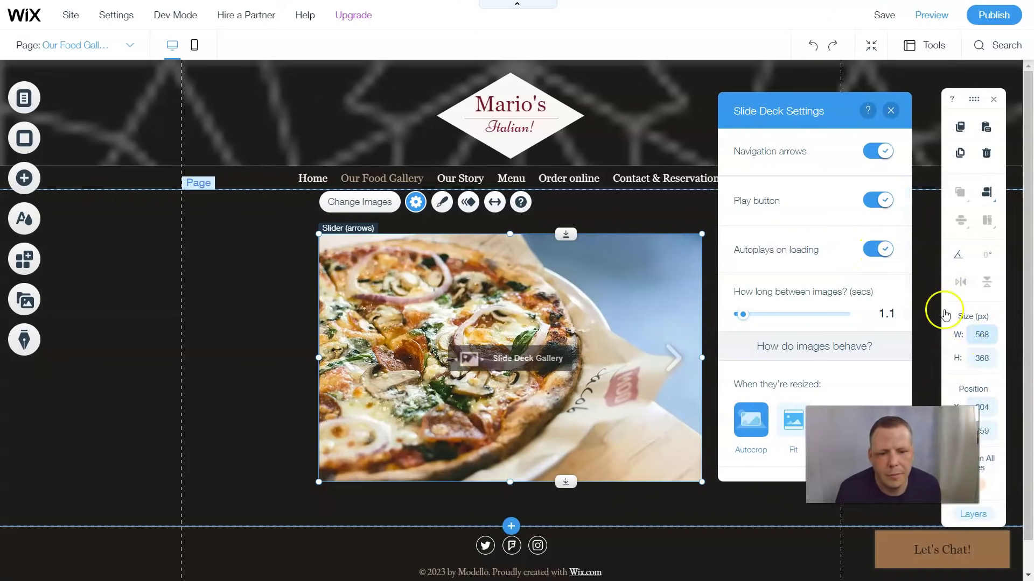
# - Make the slider gallery's images use Fit when they are resized
pyautogui.scroll(-3, 864, 308)
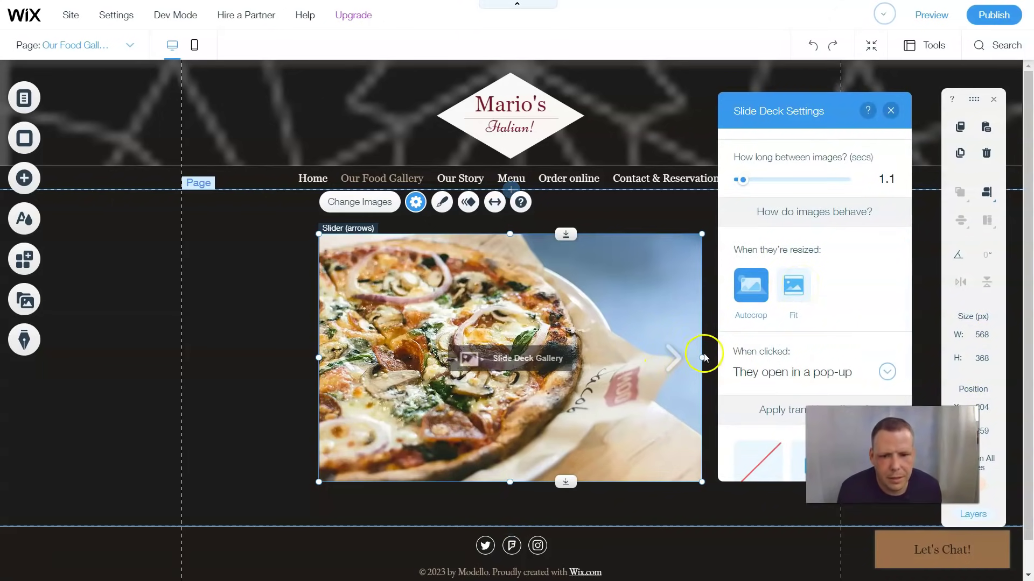
pyautogui.click(793, 296)
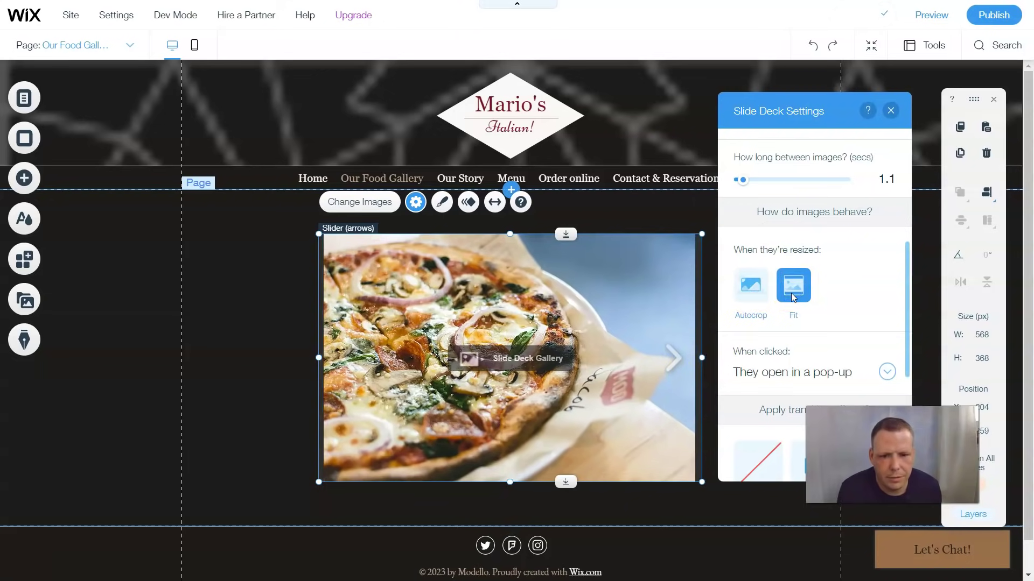
pyautogui.scroll(-5, 841, 323)
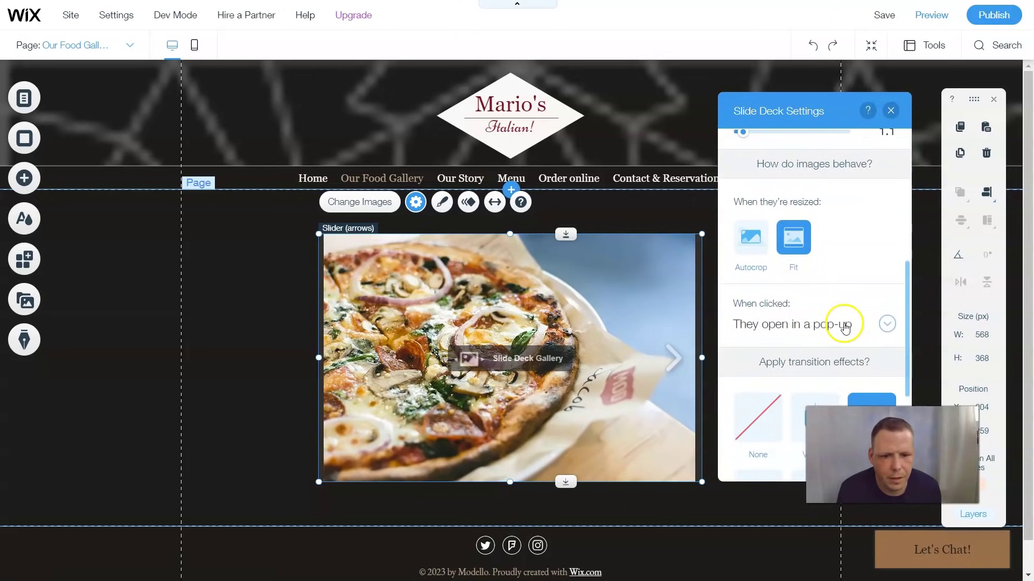
# - Try the Vertical and Out & In transition effects for the gallery and settle on Cross Fade
pyautogui.scroll(-2, 861, 221)
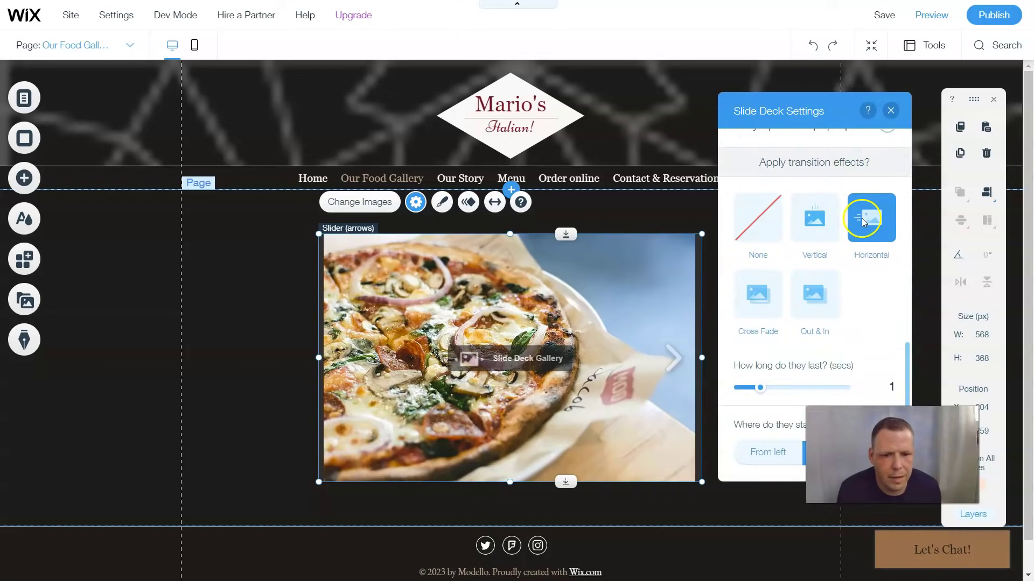
pyautogui.scroll(1, 848, 241)
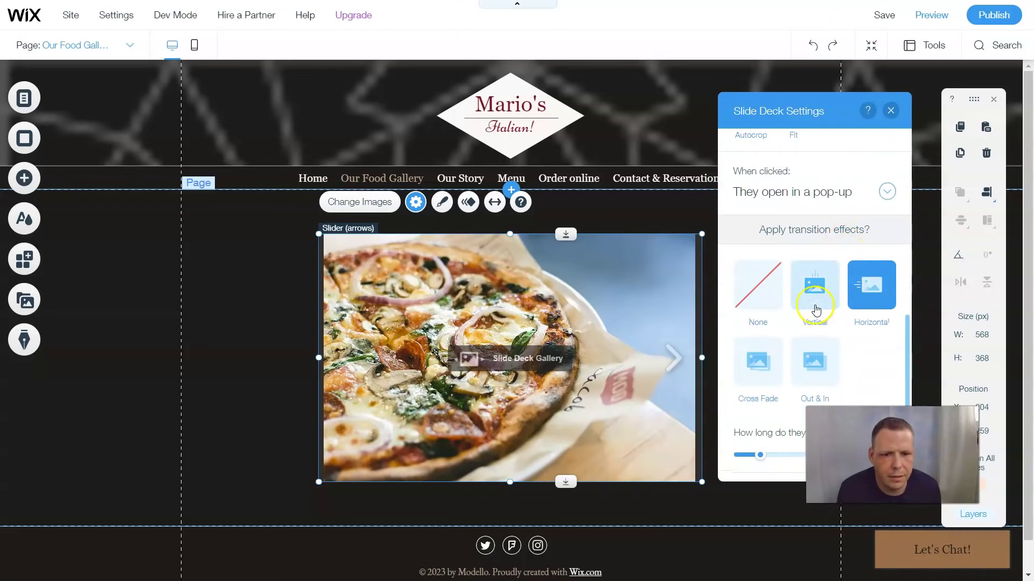
pyautogui.click(813, 289)
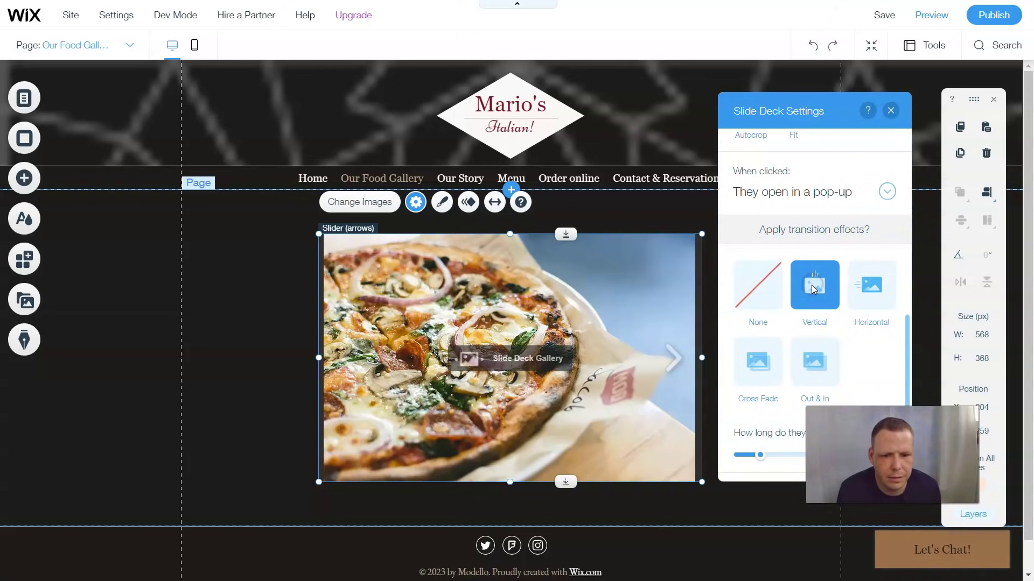
pyautogui.click(752, 364)
pyautogui.click(817, 372)
pyautogui.click(745, 366)
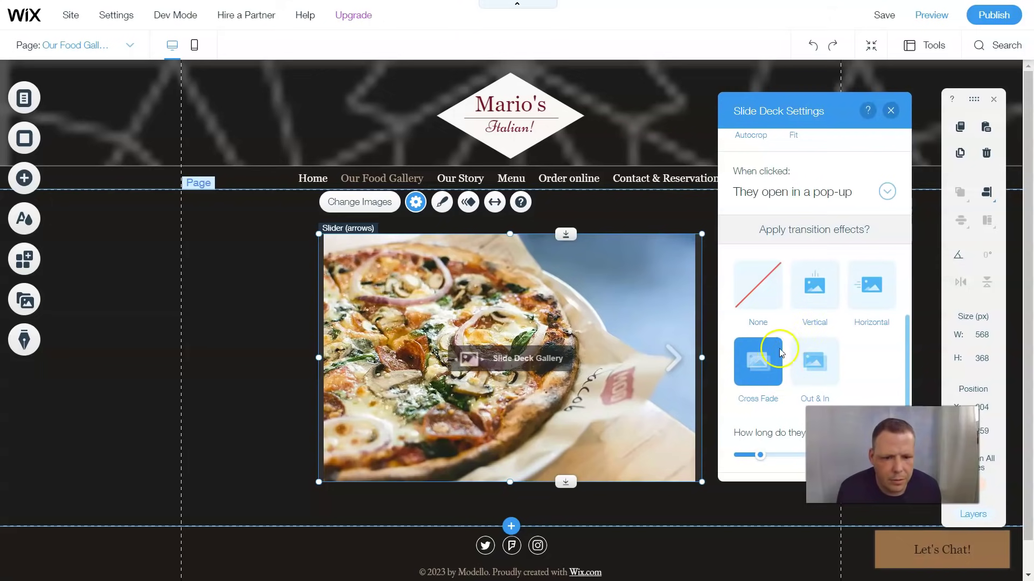
# - Set the transition to last 2.4 seconds and start from the left, and close the gallery settings
pyautogui.scroll(-1, 813, 299)
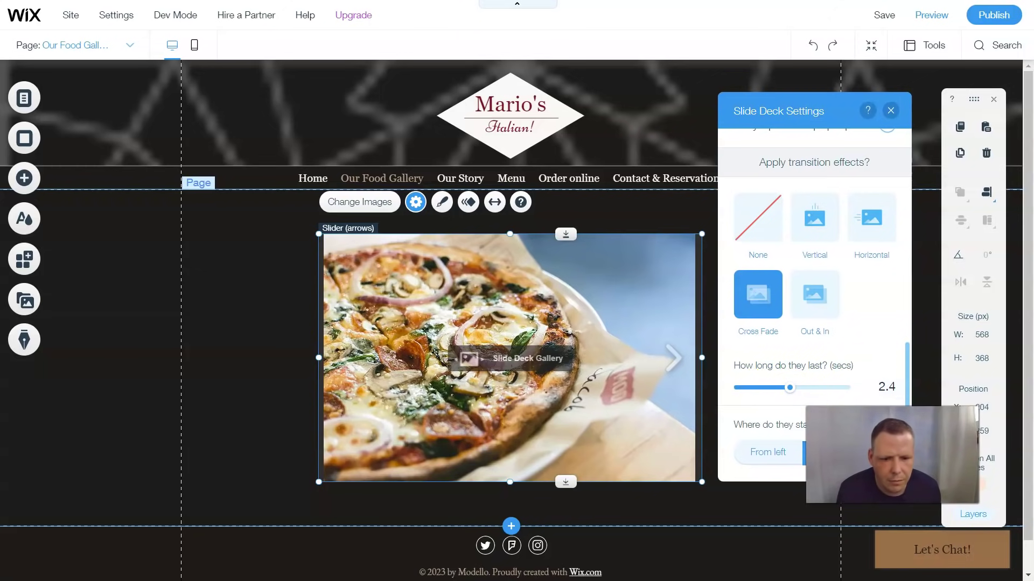
pyautogui.click(767, 453)
pyautogui.scroll(5, 797, 402)
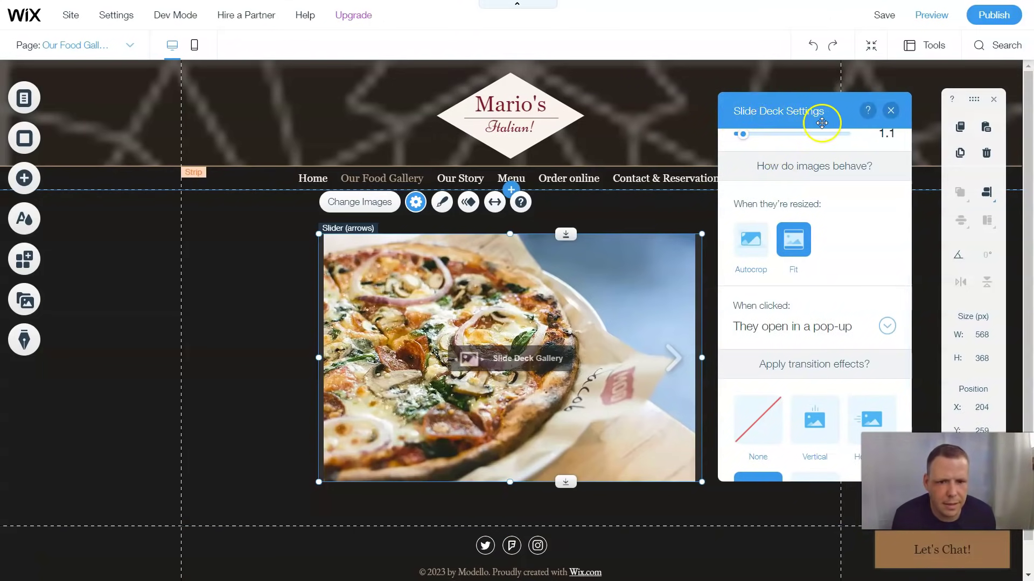
pyautogui.click(891, 110)
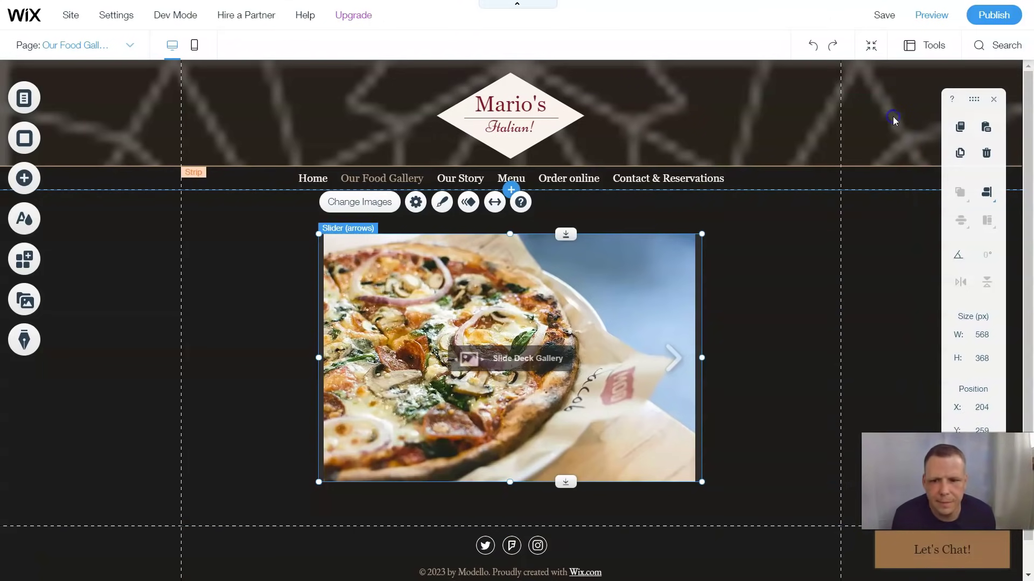
# - Open the gallery's design options, browse the preset grid and slider layouts, and start customizing the current design
pyautogui.click(442, 205)
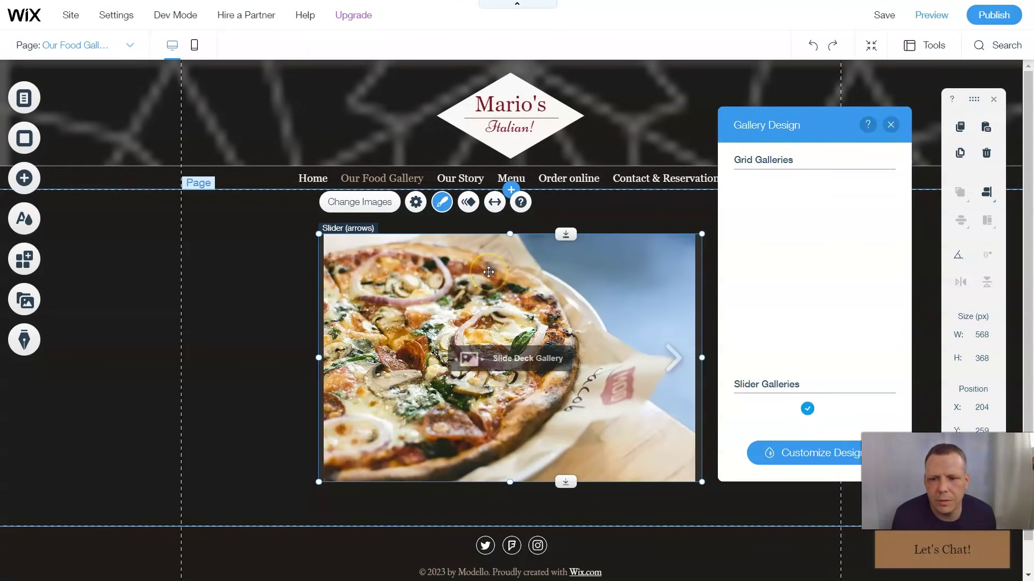
pyautogui.scroll(-5, 633, 253)
pyautogui.scroll(-3, 633, 259)
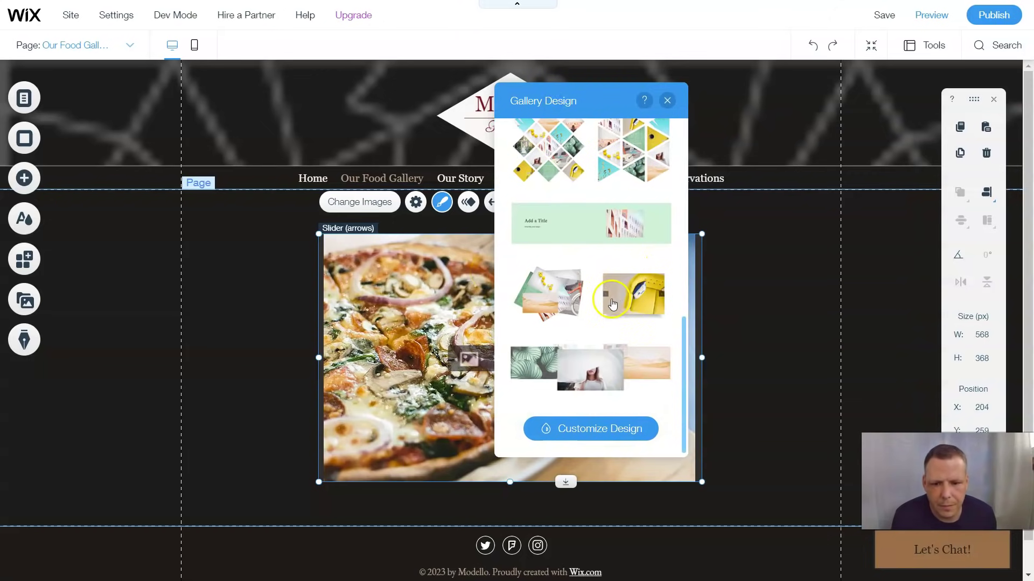
pyautogui.scroll(6, 613, 304)
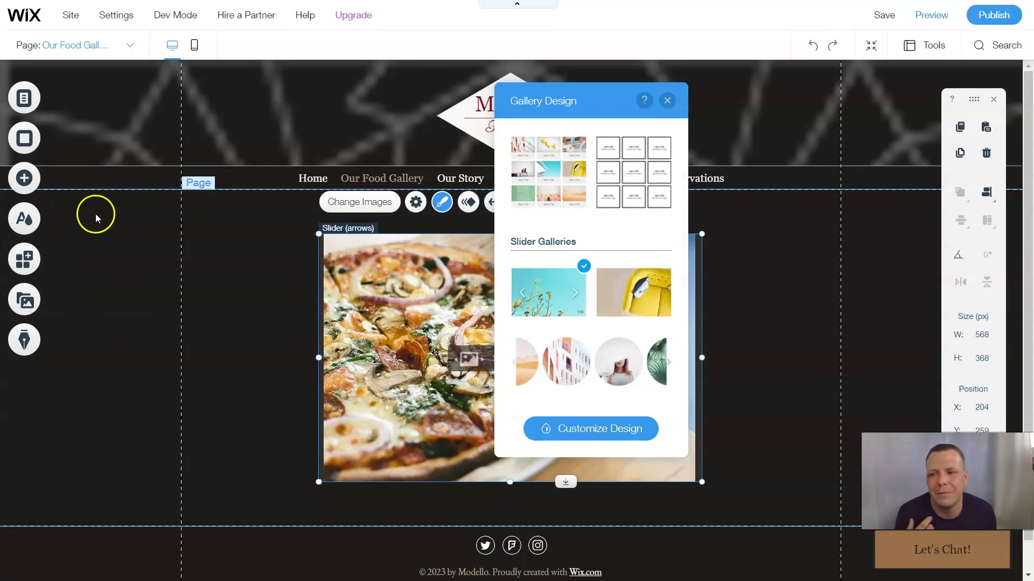
pyautogui.scroll(-1, 594, 355)
pyautogui.scroll(-3, 595, 355)
pyautogui.click(599, 428)
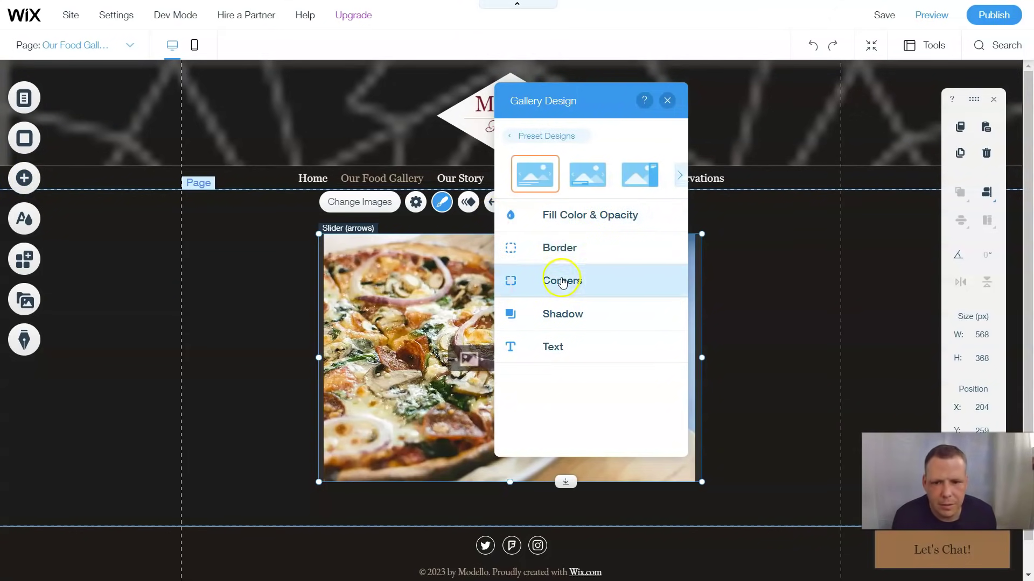
# - Change the gallery's border color to the dark red custom color #8B0000
pyautogui.click(576, 252)
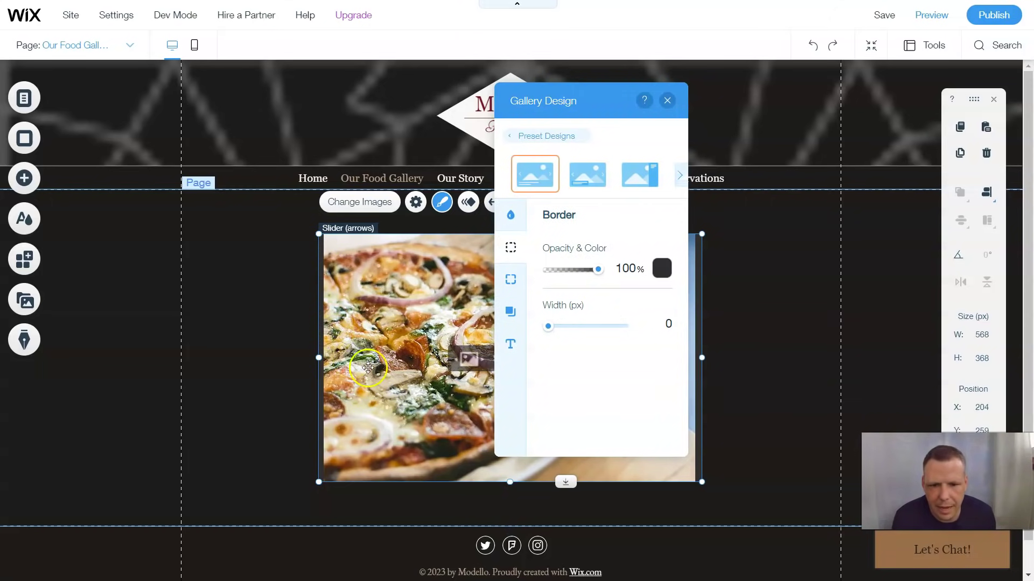
pyautogui.click(655, 268)
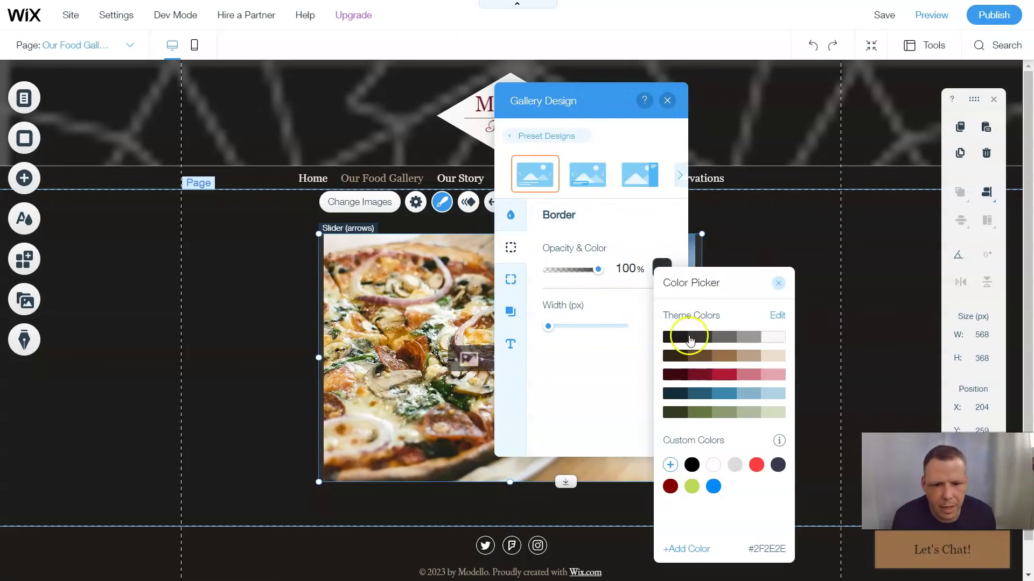
pyautogui.click(770, 338)
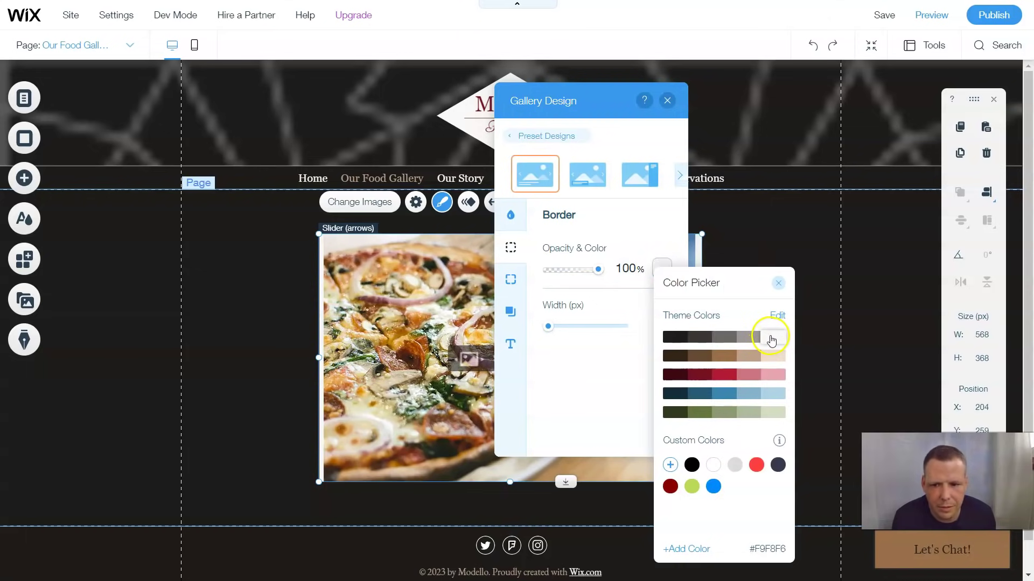
pyautogui.click(724, 375)
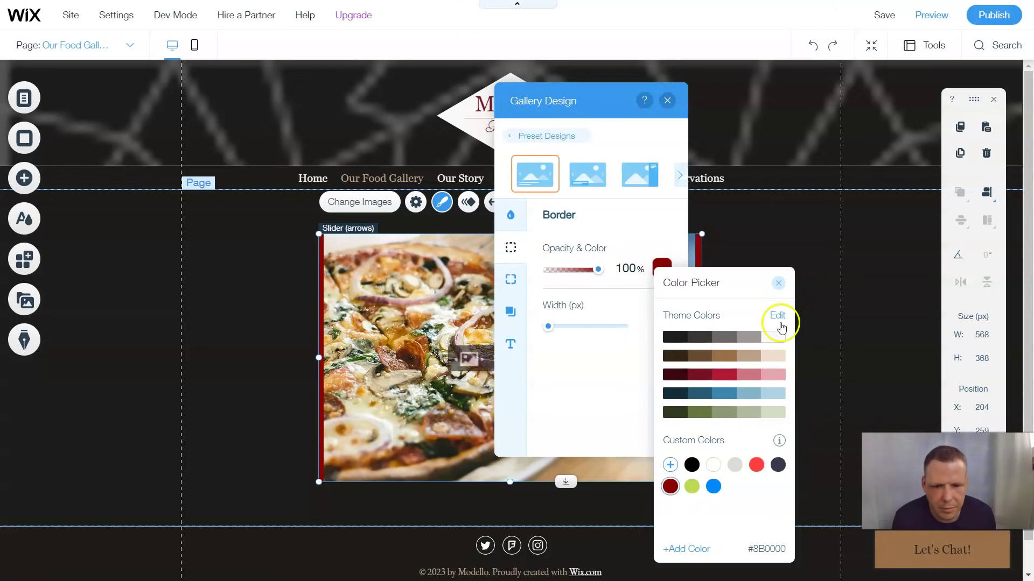
pyautogui.click(779, 287)
# - Try wider gallery borders and settle on a border width of 3 px
pyautogui.moveTo(549, 326); pyautogui.dragTo(566, 327)
pyautogui.click(589, 326)
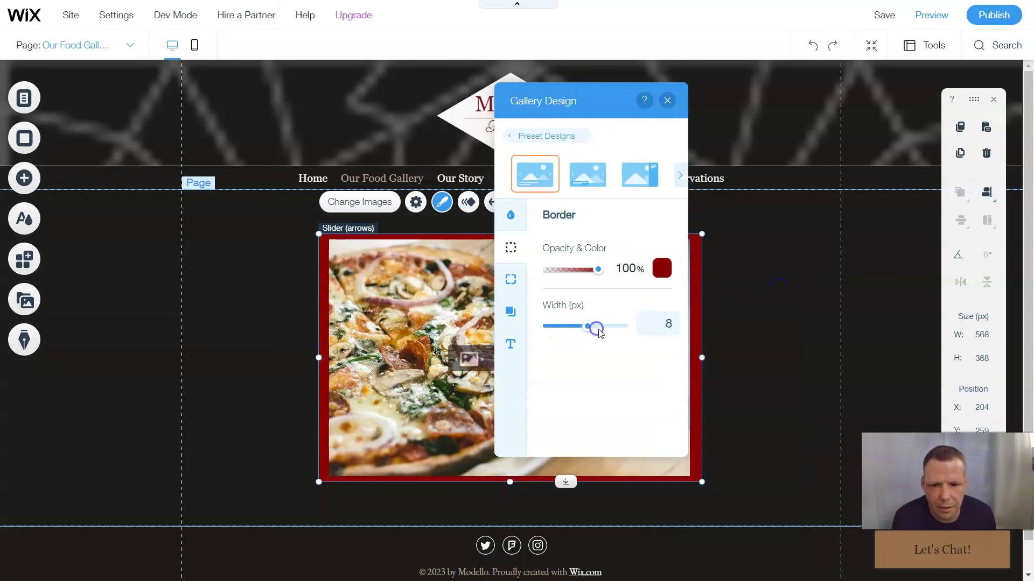
pyautogui.click(611, 326)
pyautogui.click(617, 326)
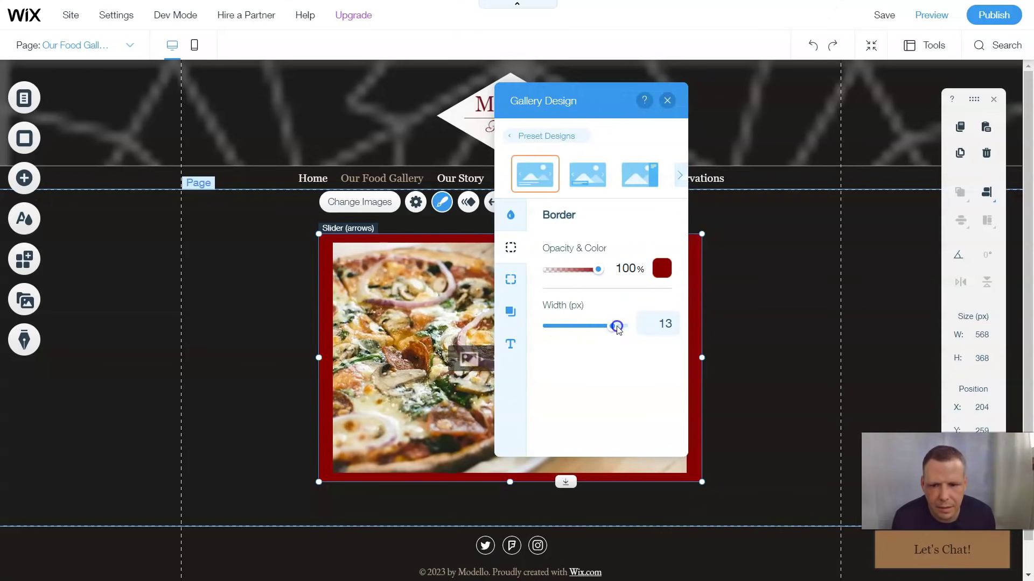
pyautogui.moveTo(601, 326); pyautogui.dragTo(577, 331)
pyautogui.click(560, 327)
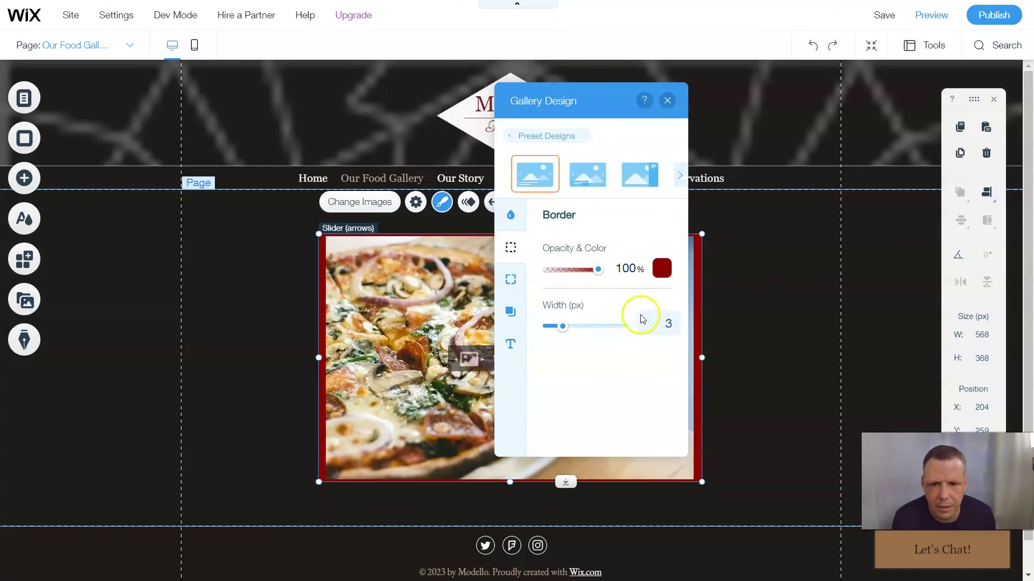
# - Make both the title font and the description font of the gallery text bold and italic
pyautogui.click(515, 352)
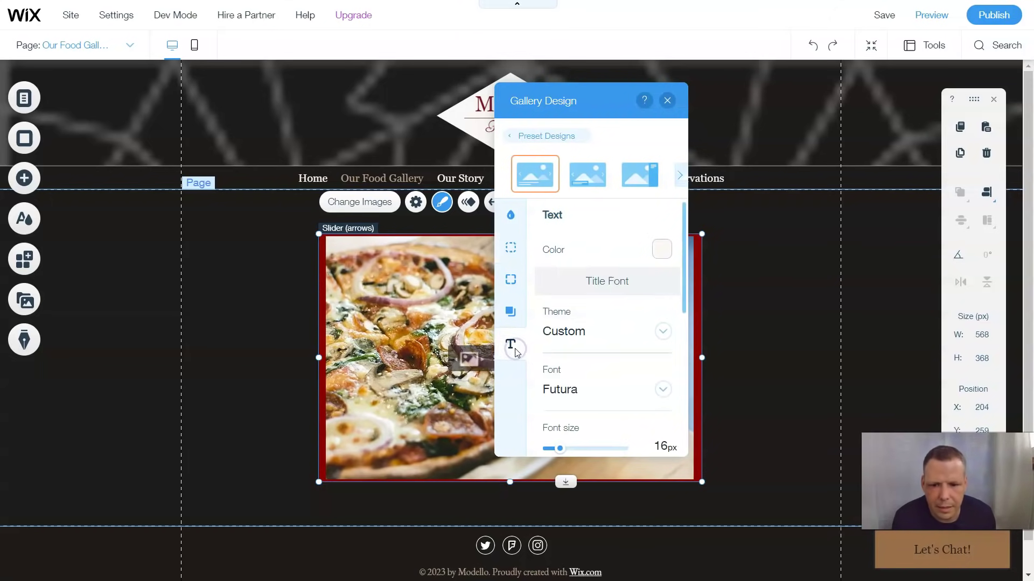
pyautogui.scroll(-3, 607, 361)
pyautogui.click(552, 356)
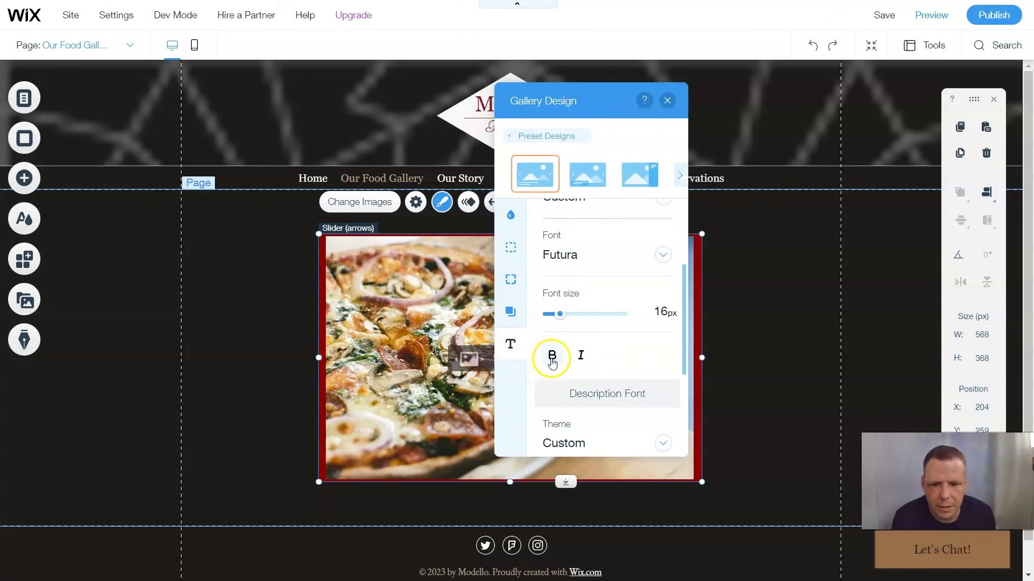
pyautogui.click(579, 356)
pyautogui.scroll(-3, 619, 339)
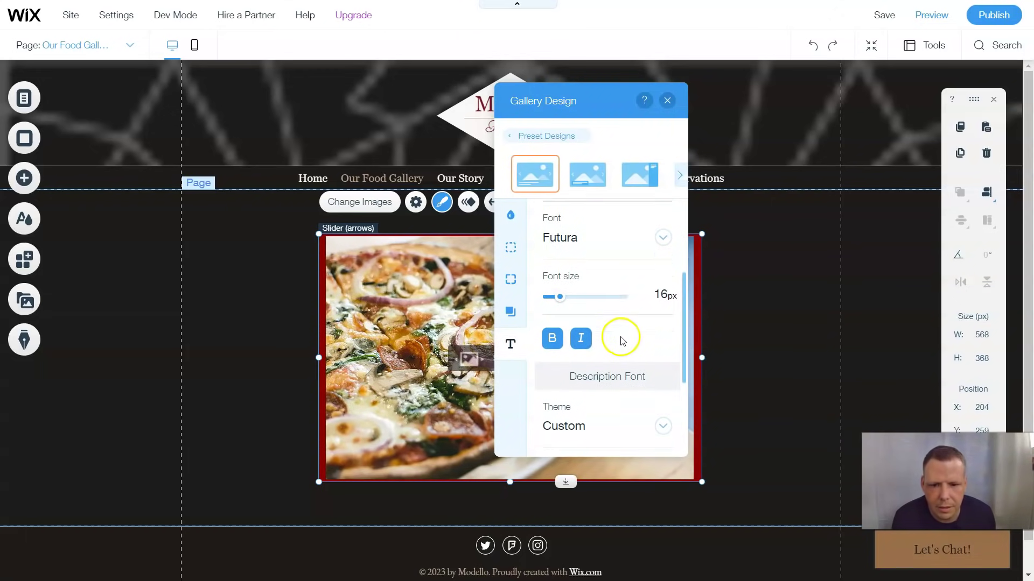
pyautogui.scroll(-1, 640, 326)
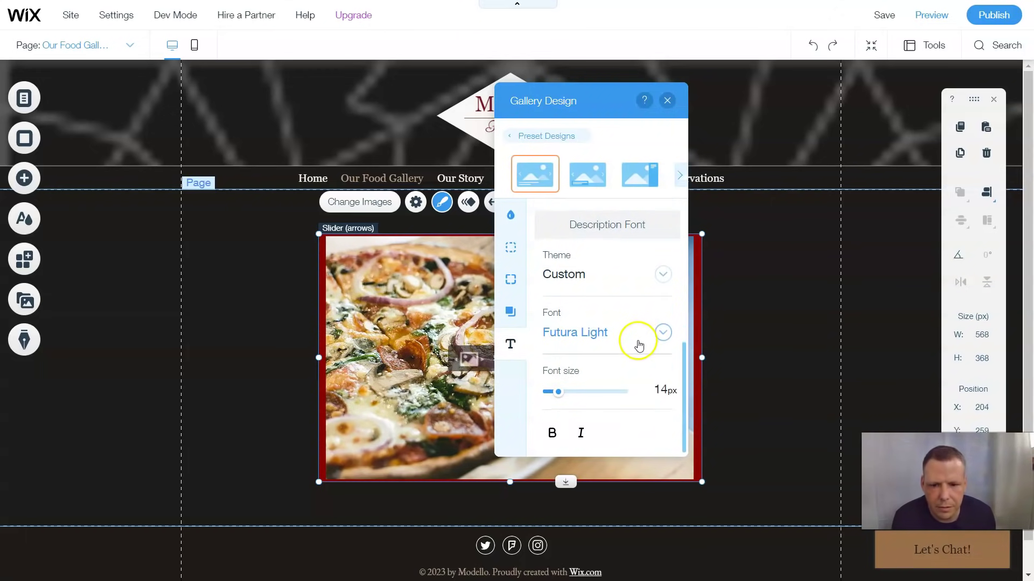
pyautogui.click(579, 434)
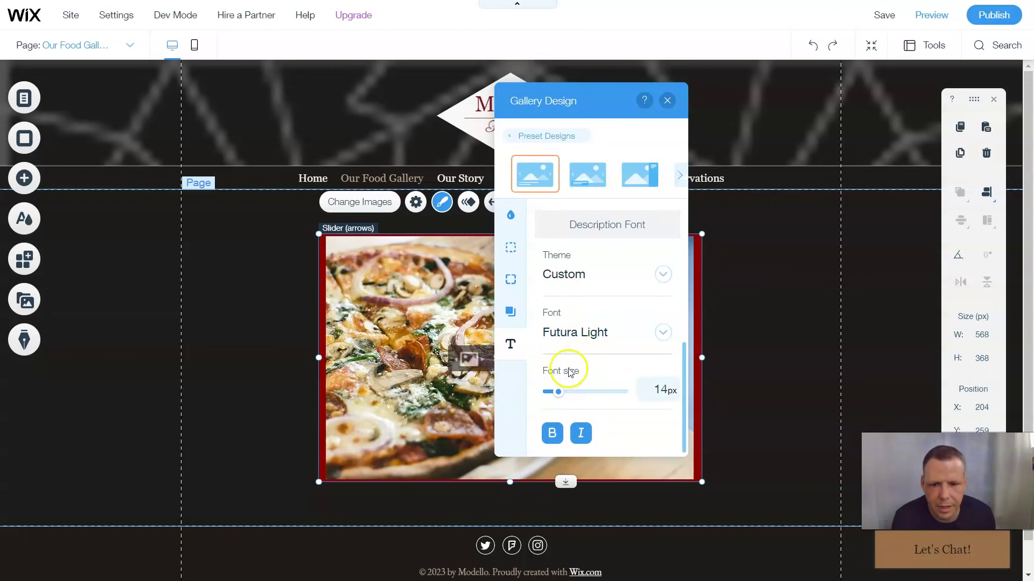
# - Enable the gallery's shadow with an angle of 61° and a distance of 14 px
pyautogui.click(516, 317)
pyautogui.click(655, 263)
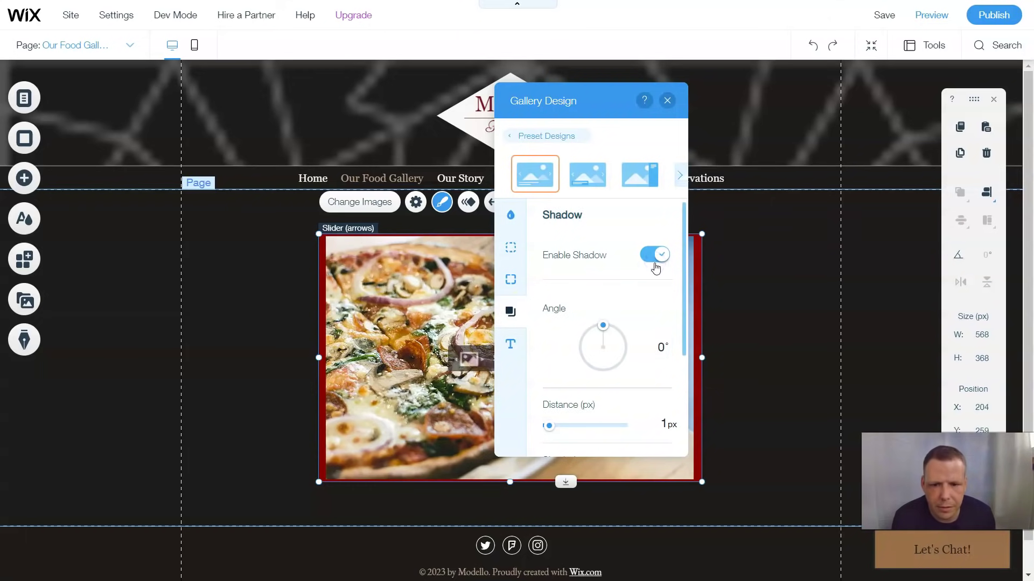
pyautogui.click(608, 330)
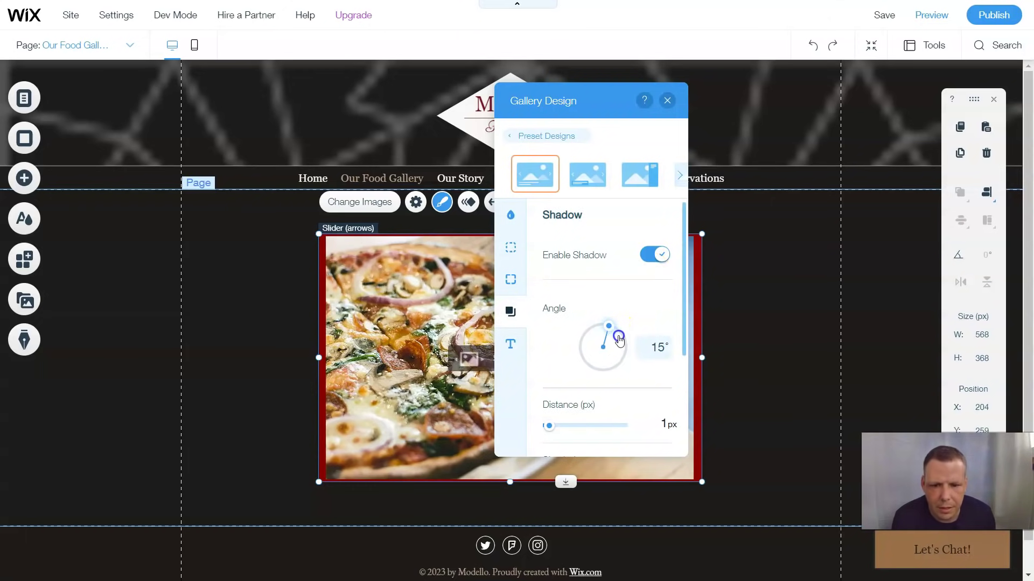
pyautogui.scroll(-3, 563, 358)
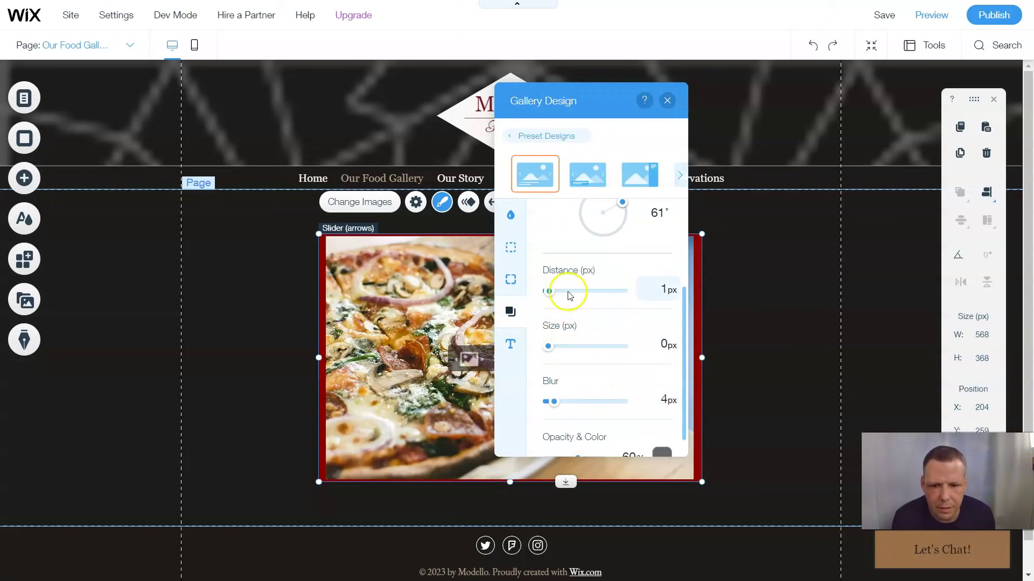
pyautogui.scroll(3, 575, 294)
pyautogui.scroll(-2, 641, 372)
pyautogui.moveTo(547, 357); pyautogui.dragTo(566, 358)
pyautogui.scroll(2, 577, 372)
pyautogui.click(598, 371)
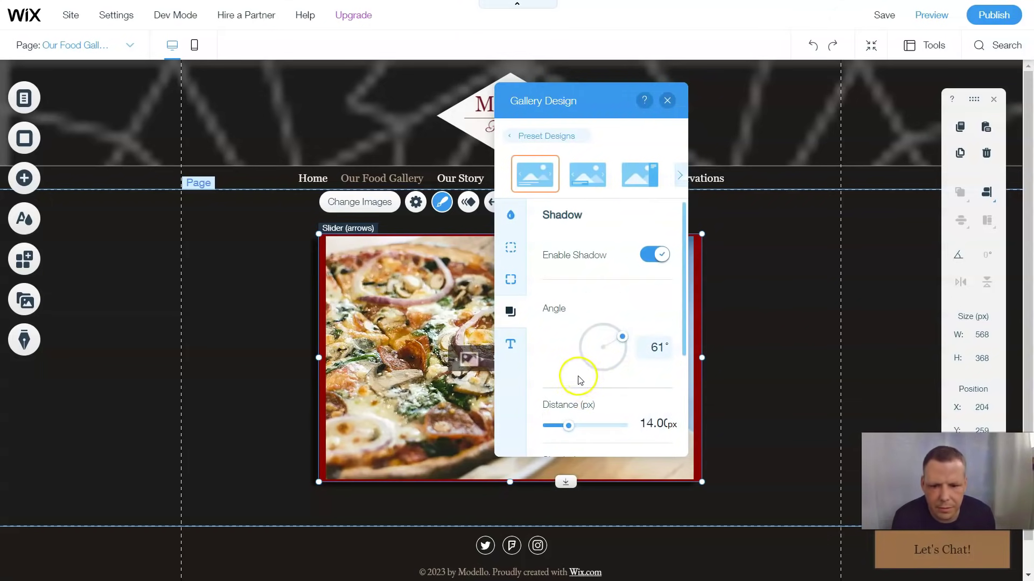
# - Change the gallery's shadow color to the dark red theme color #761122
pyautogui.scroll(-4, 578, 380)
pyautogui.click(666, 429)
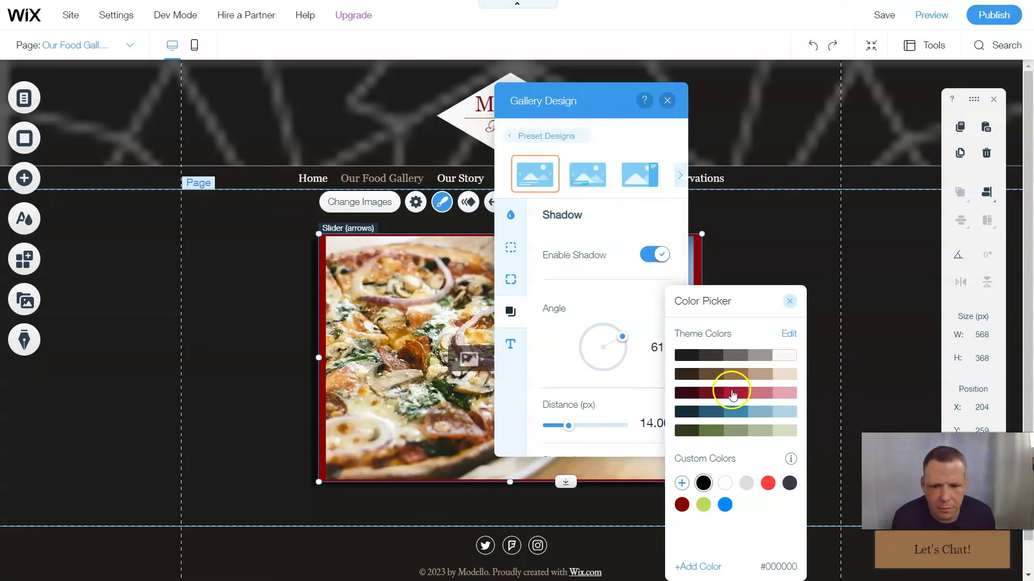
pyautogui.click(733, 395)
pyautogui.click(717, 397)
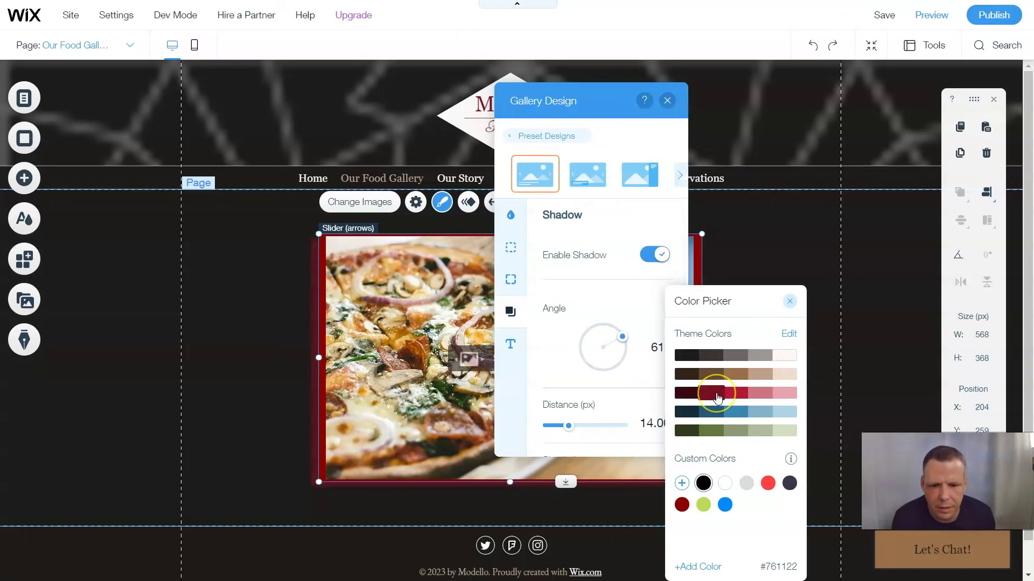
# - Change the gallery's shadow color to the light gray custom color #DBDBDB
pyautogui.click(747, 482)
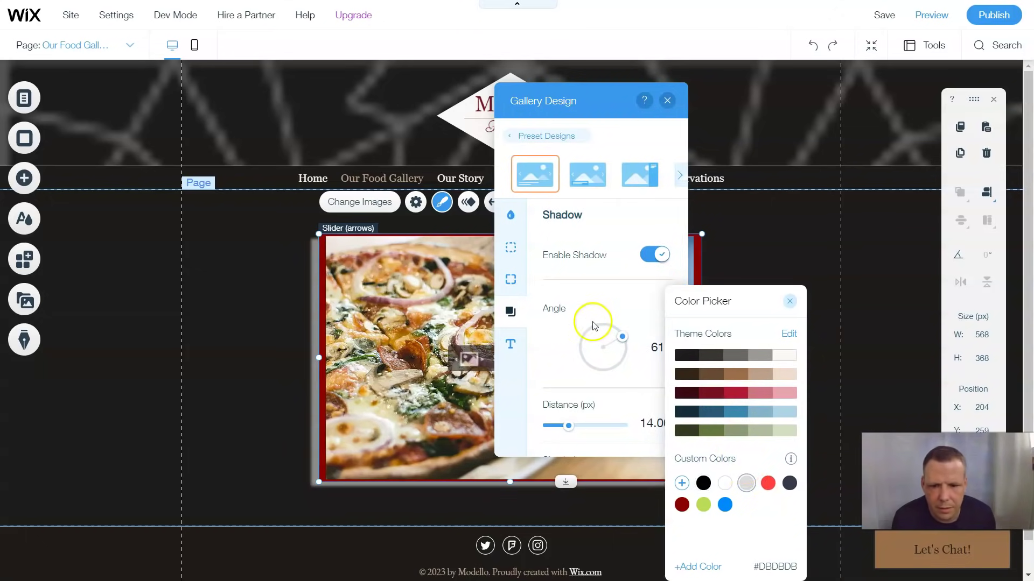
pyautogui.click(789, 305)
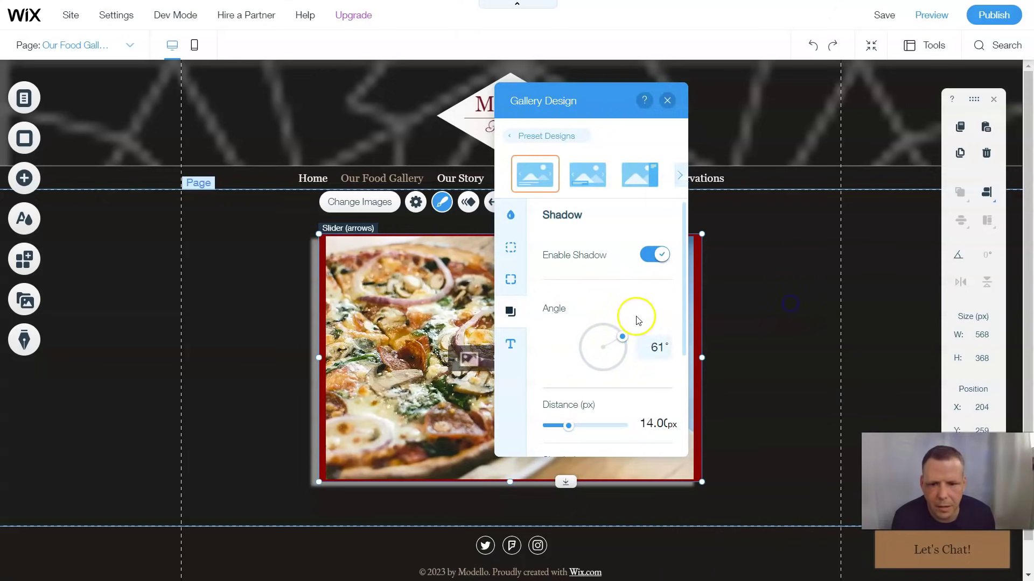
# - Set the angle of the gallery's shadow to 324°
pyautogui.scroll(-2, 592, 388)
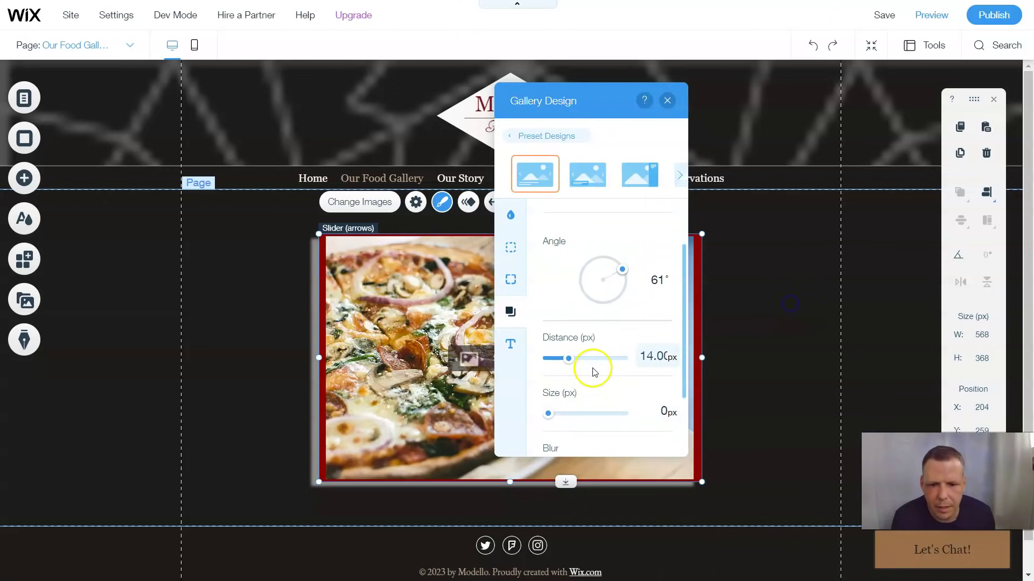
pyautogui.click(612, 270)
pyautogui.click(619, 335)
pyautogui.moveTo(619, 333); pyautogui.dragTo(590, 333)
pyautogui.scroll(-2, 614, 352)
pyautogui.scroll(2, 605, 358)
pyautogui.click(602, 356)
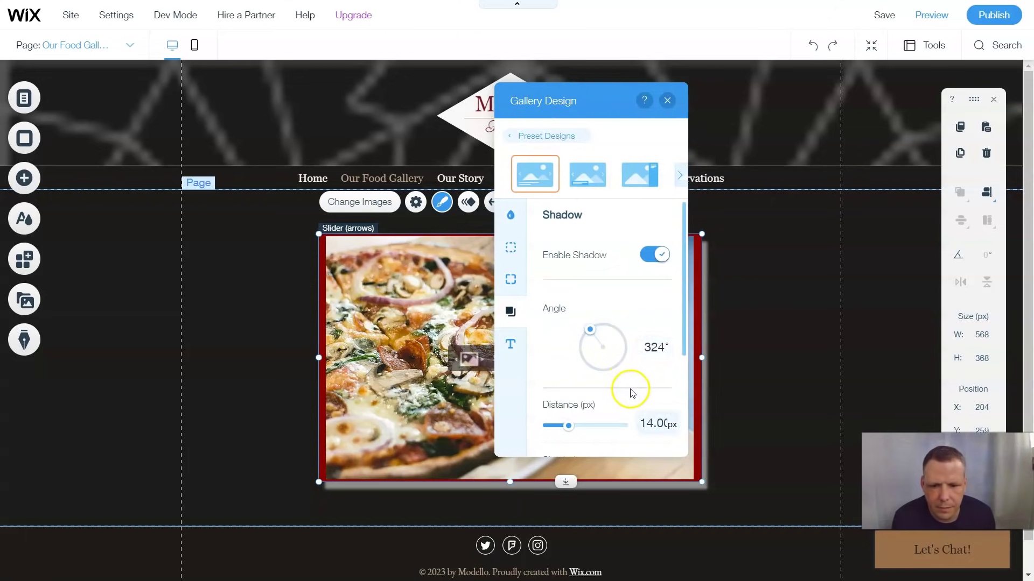
# - Set both the blur and the size of the gallery's shadow to 21 px and close the gallery design settings
pyautogui.scroll(-3, 627, 388)
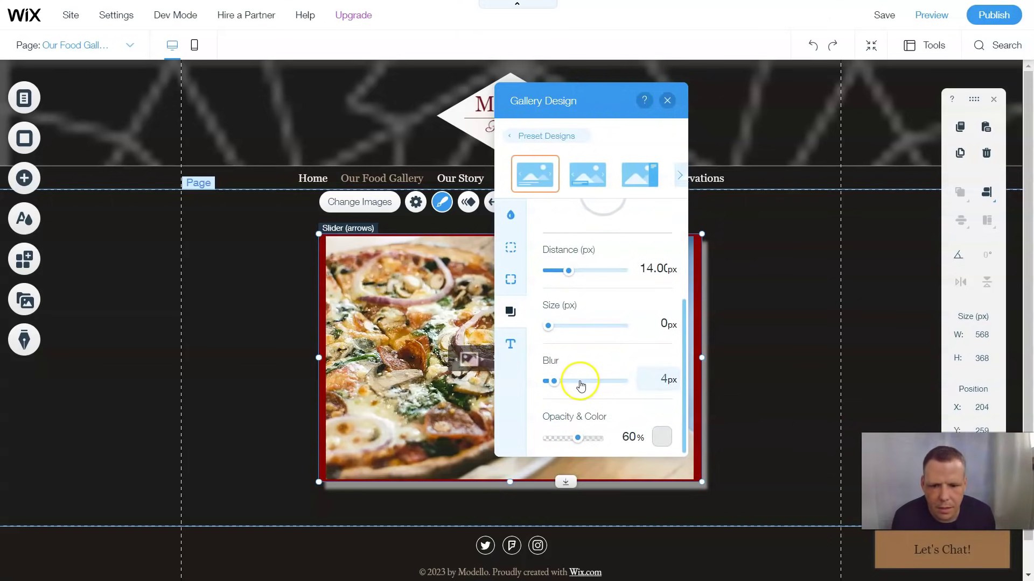
pyautogui.click(580, 382)
pyautogui.scroll(3, 581, 384)
pyautogui.scroll(-3, 658, 380)
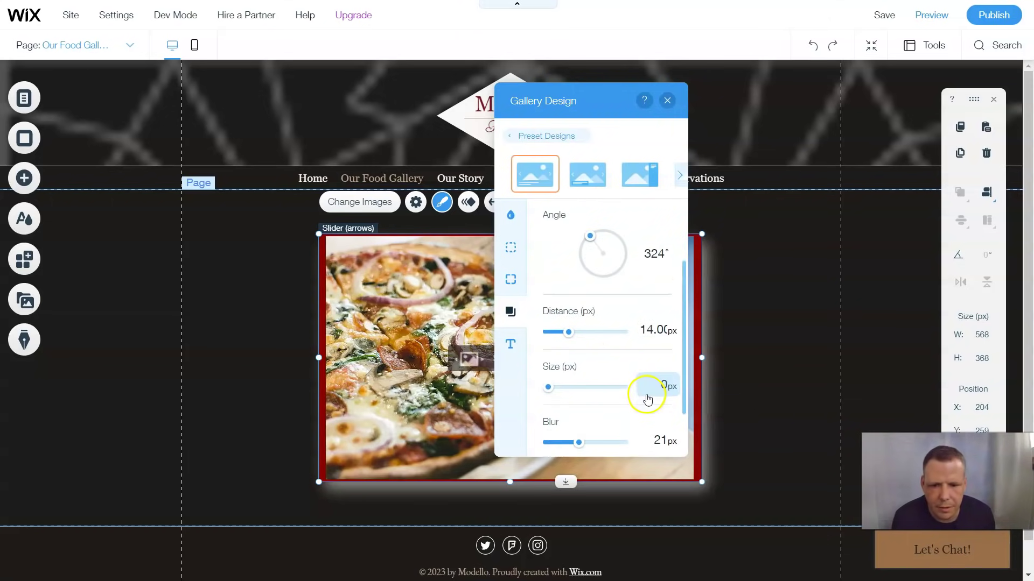
pyautogui.click(579, 347)
pyautogui.scroll(3, 579, 348)
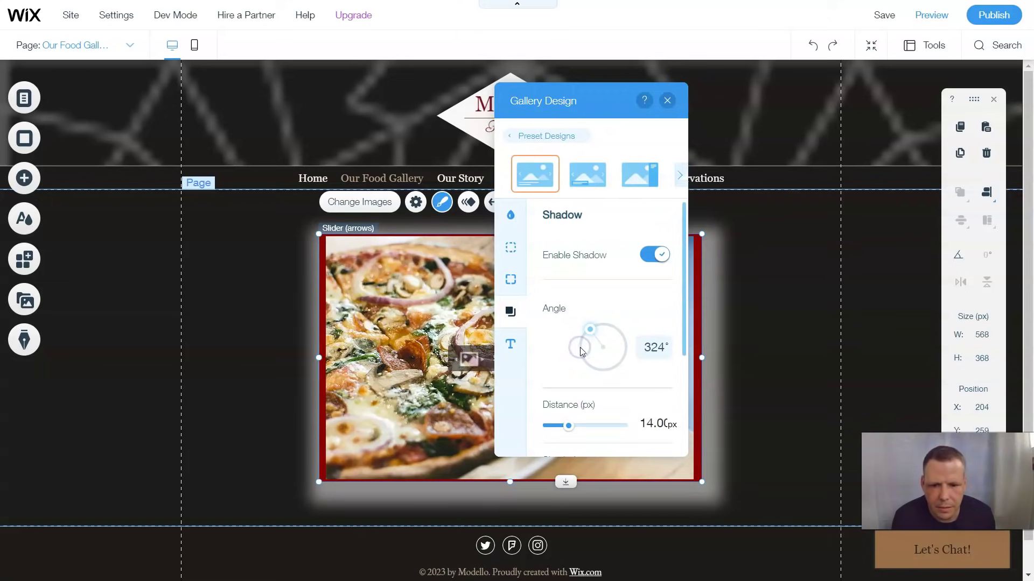
pyautogui.scroll(-3, 646, 394)
pyautogui.scroll(-1, 646, 394)
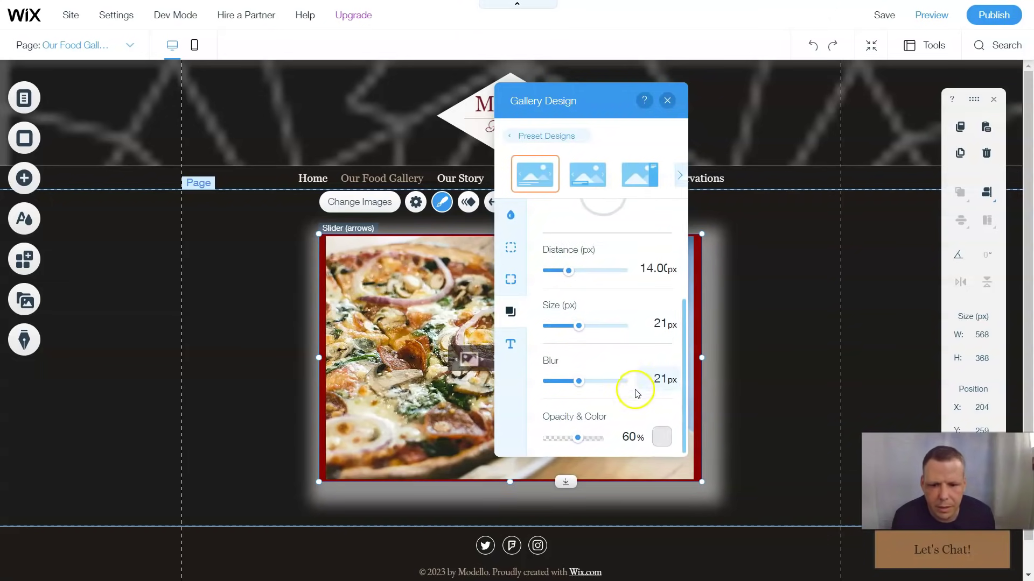
pyautogui.click(667, 101)
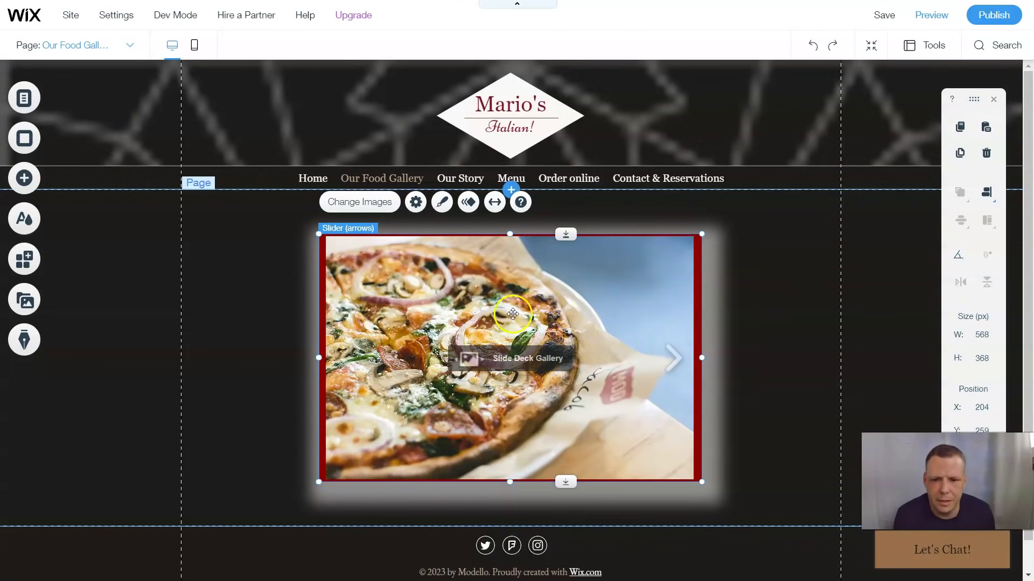
# - Apply the Expand-In animation to the slider gallery
pyautogui.click(470, 212)
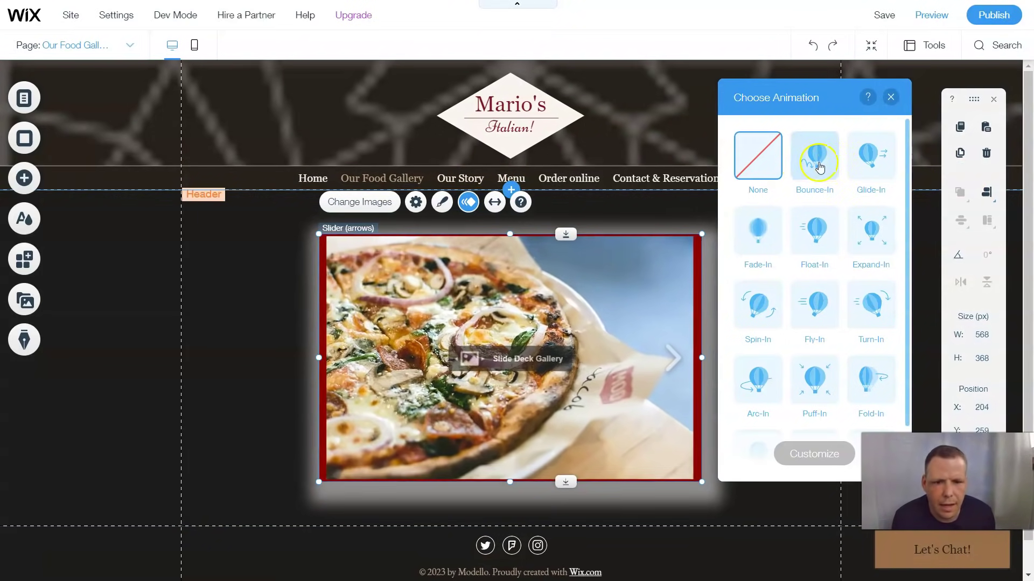
pyautogui.click(862, 244)
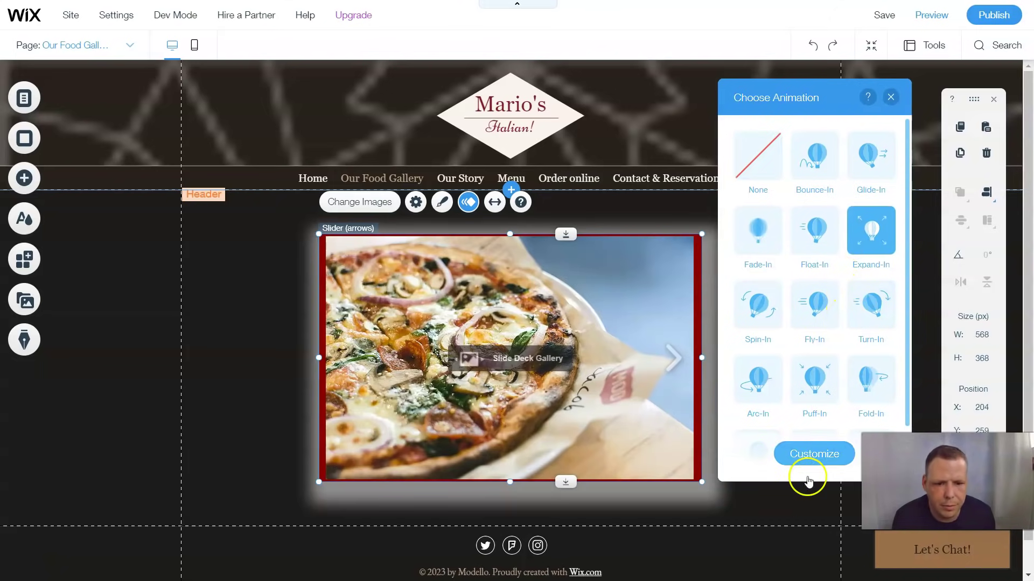
pyautogui.click(890, 97)
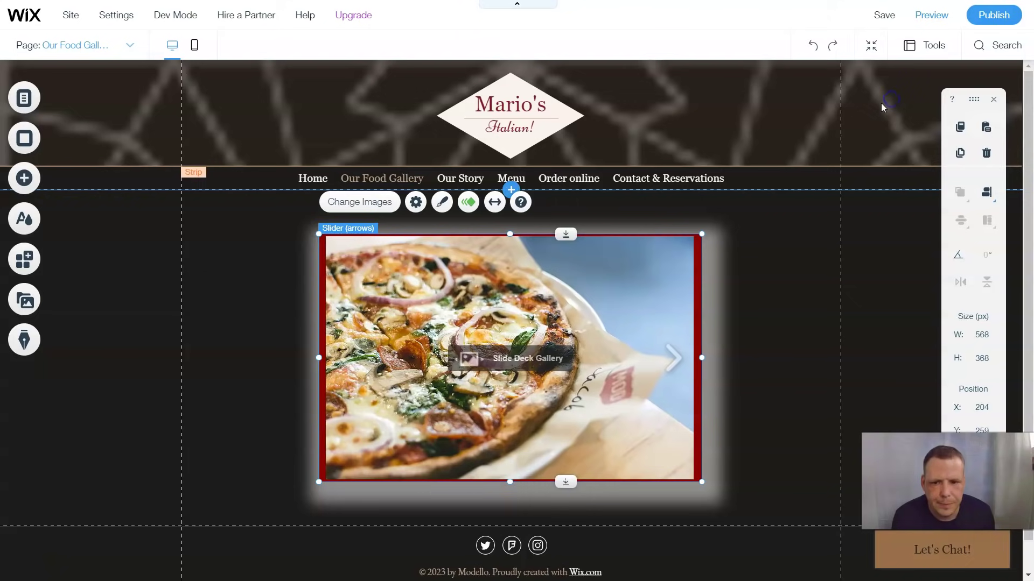
# - Try stretching the slider gallery to full width and switch the stretch off again
pyautogui.click(493, 209)
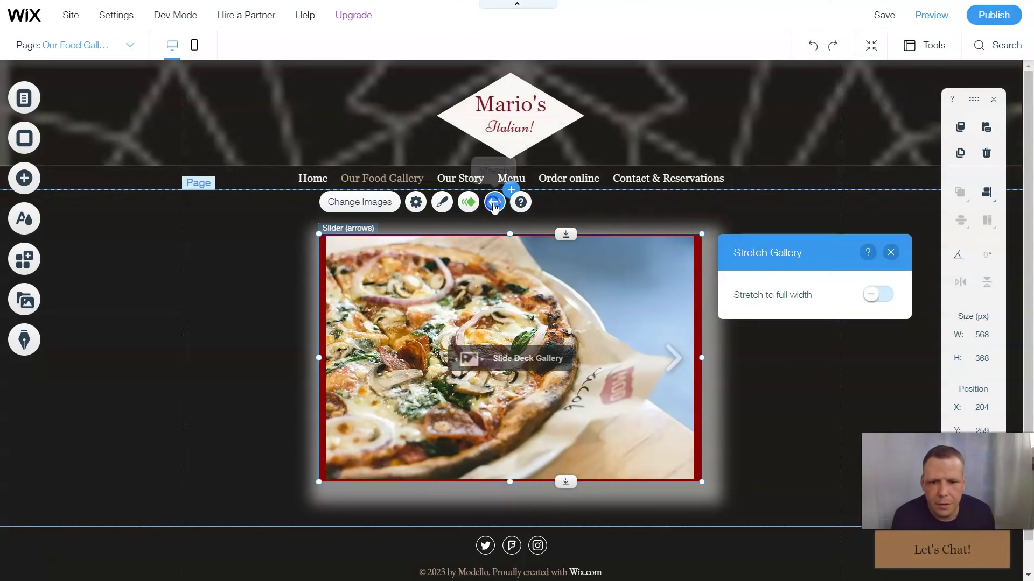
pyautogui.click(878, 294)
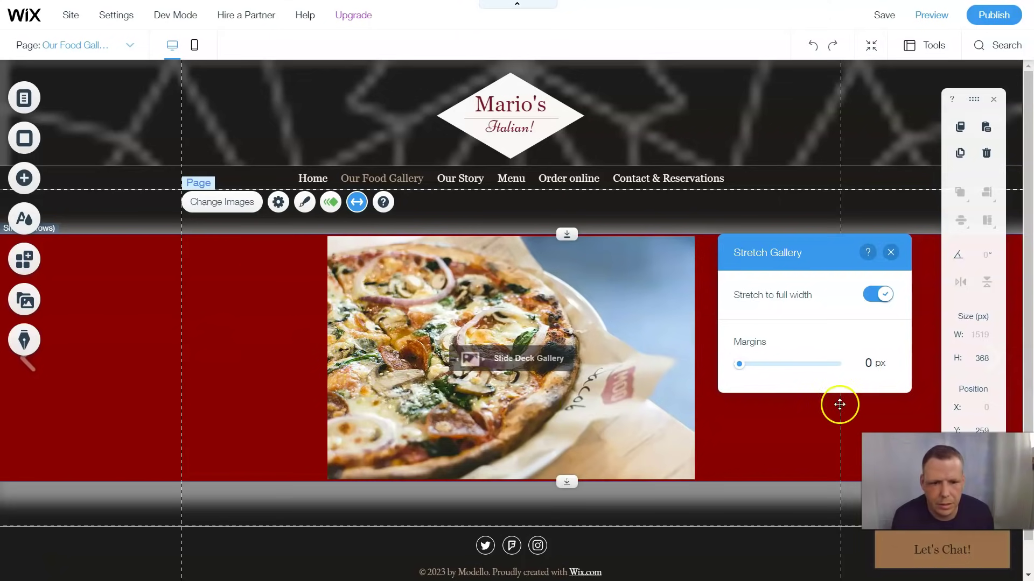
pyautogui.click(878, 296)
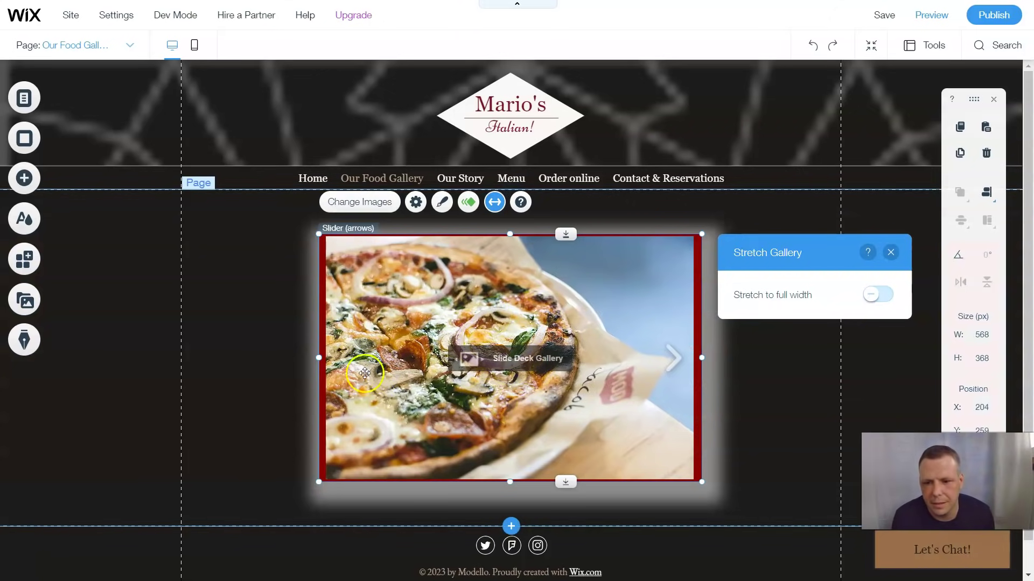
# - Resize the slider gallery from its left edge to a width of 562 px and close the stretch settings
pyautogui.moveTo(318, 358); pyautogui.dragTo(240, 357)
pyautogui.moveTo(404, 370); pyautogui.dragTo(328, 356)
pyautogui.click(890, 253)
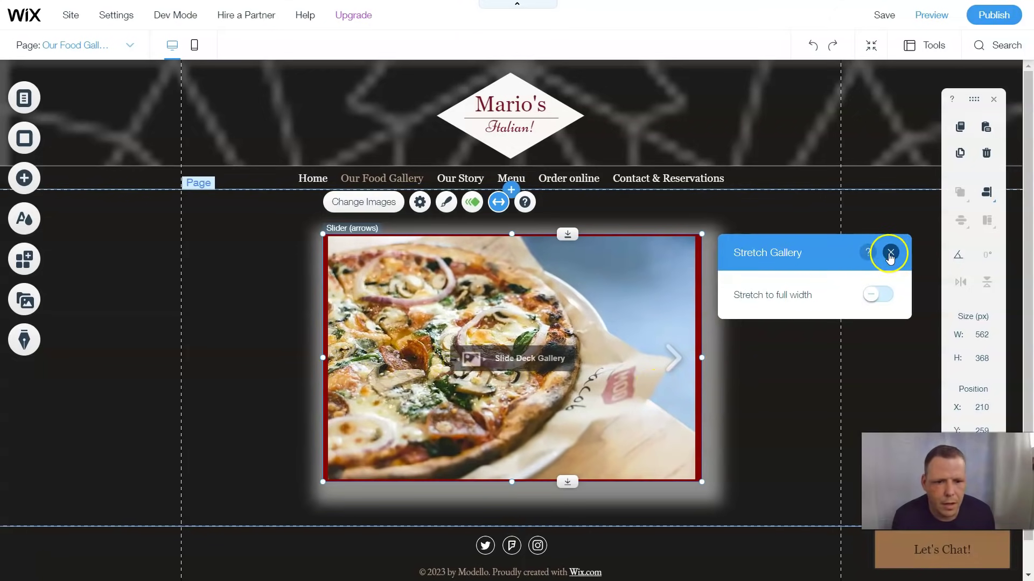
pyautogui.click(785, 300)
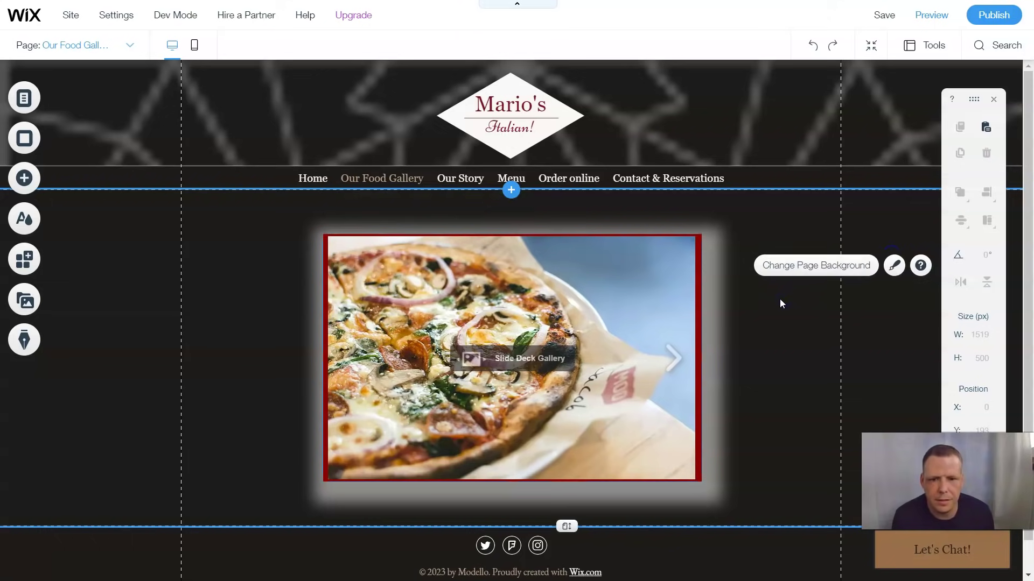
pyautogui.click(626, 276)
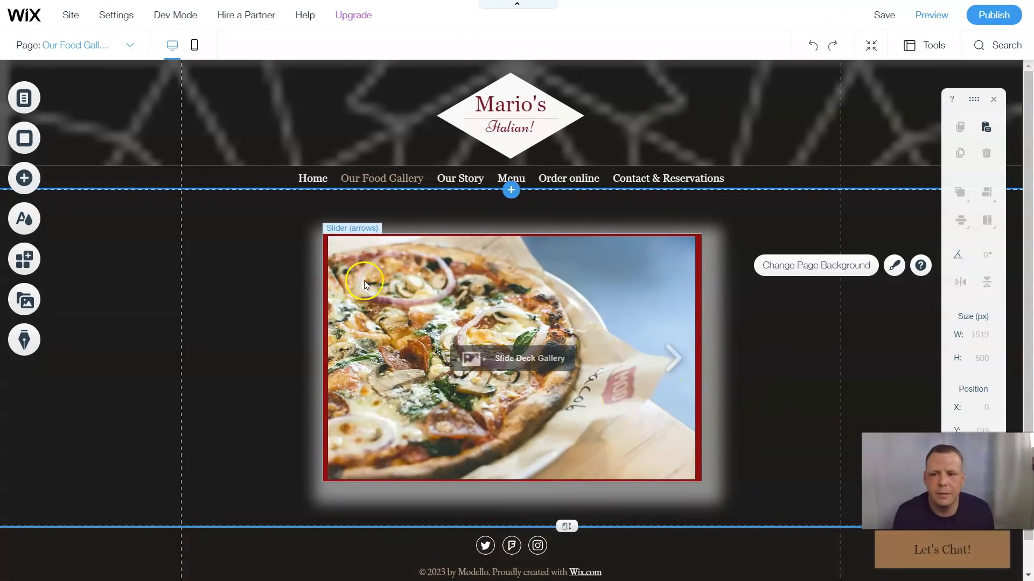
# - Open the preset designs for the horizontal menu in the page header
pyautogui.click(829, 161)
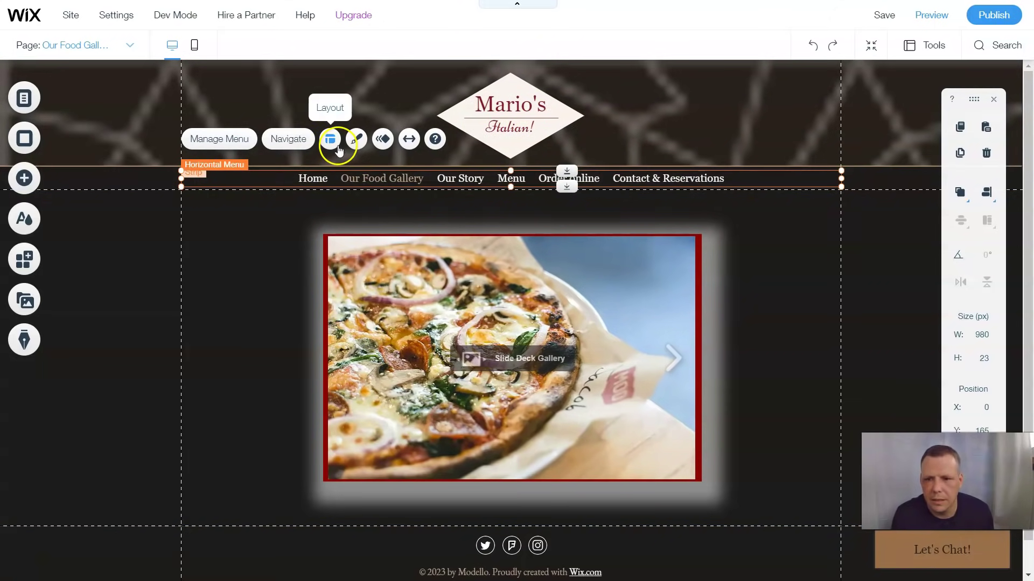
pyautogui.click(355, 139)
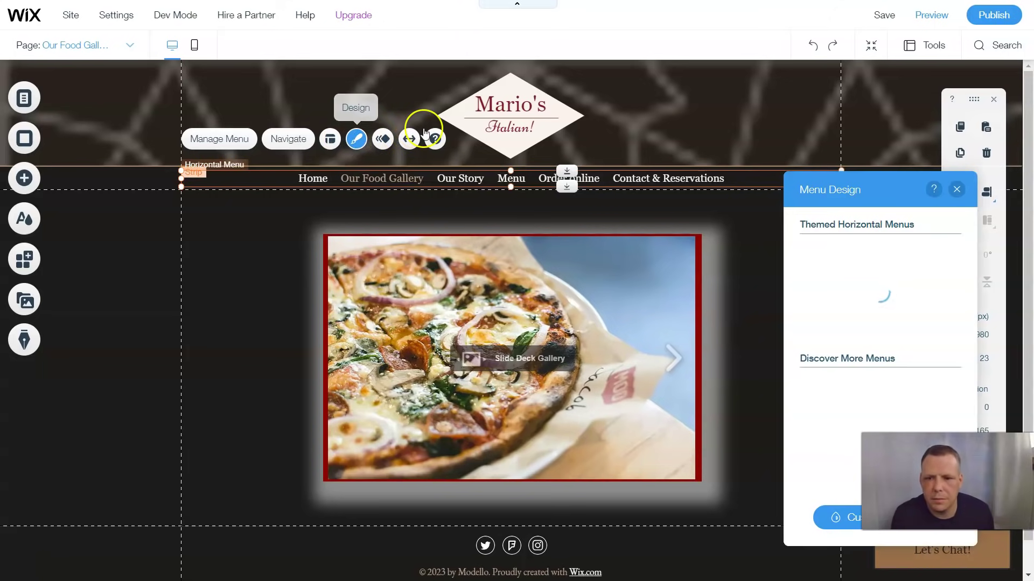
pyautogui.scroll(-2, 847, 291)
# - Try out several preset designs on the horizontal menu while keeping its original design
pyautogui.click(846, 292)
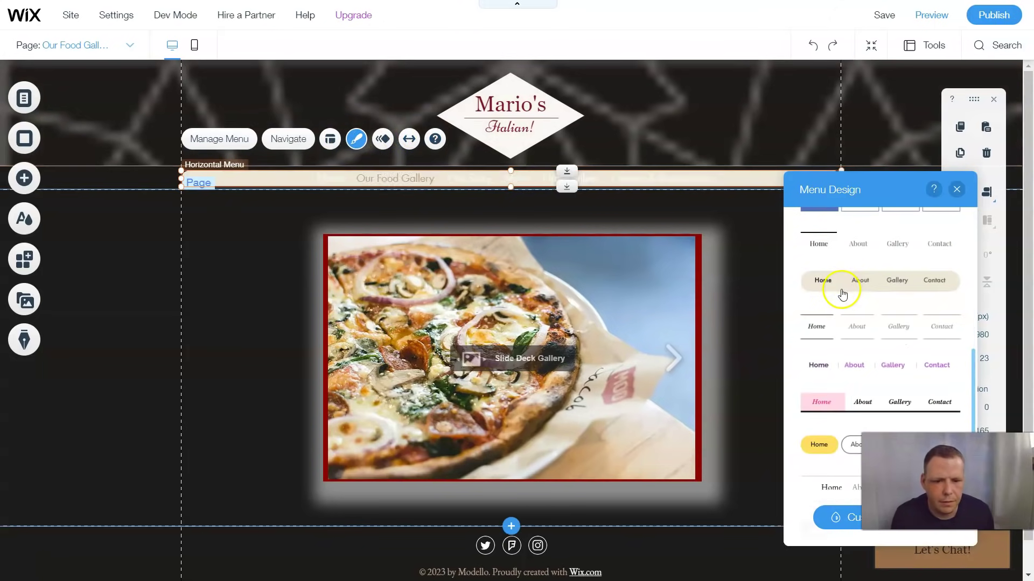
pyautogui.scroll(-4, 838, 291)
pyautogui.click(830, 302)
pyautogui.scroll(6, 834, 270)
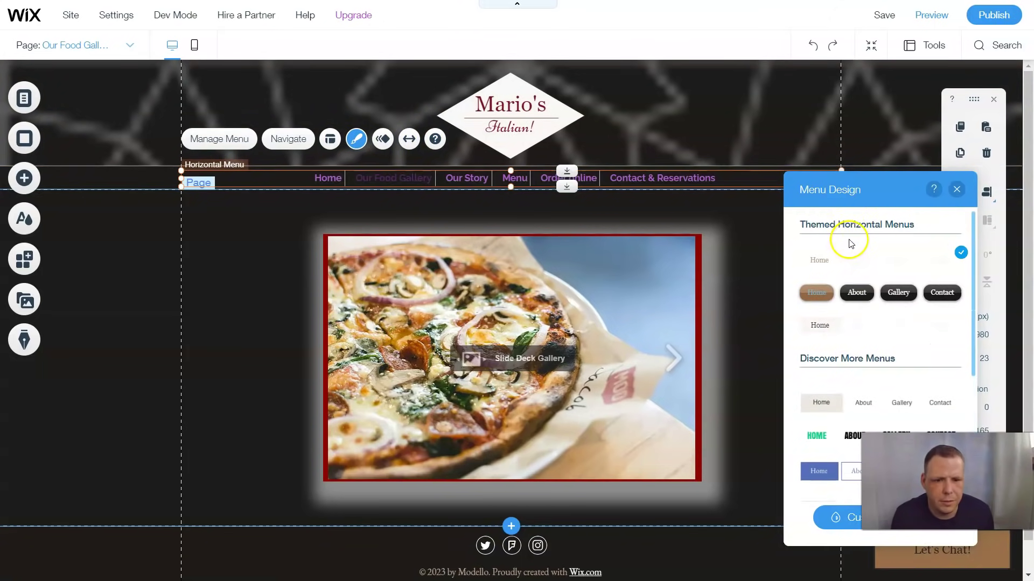
pyautogui.click(831, 292)
pyautogui.scroll(-3, 835, 312)
pyautogui.click(814, 302)
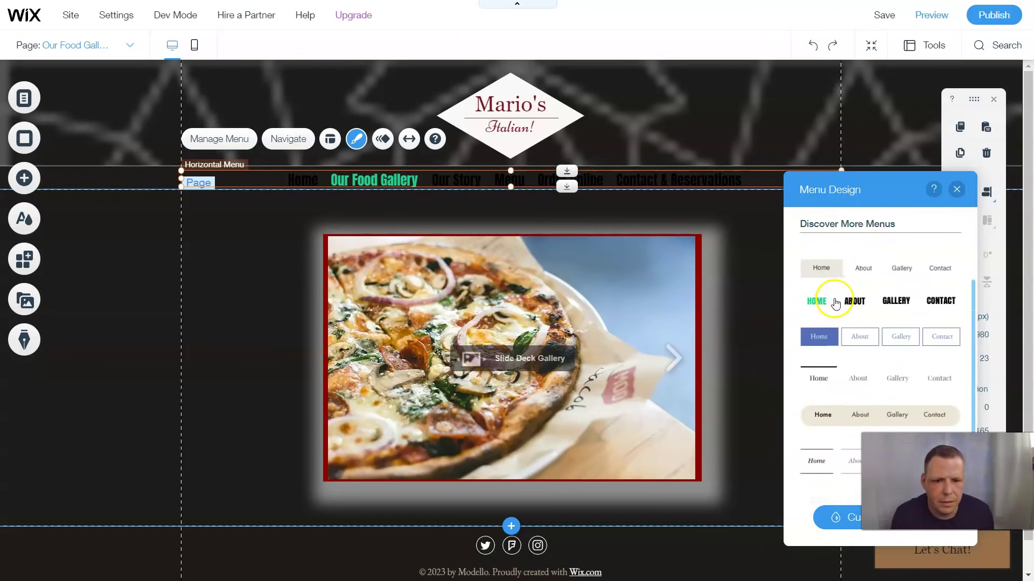
pyautogui.click(819, 335)
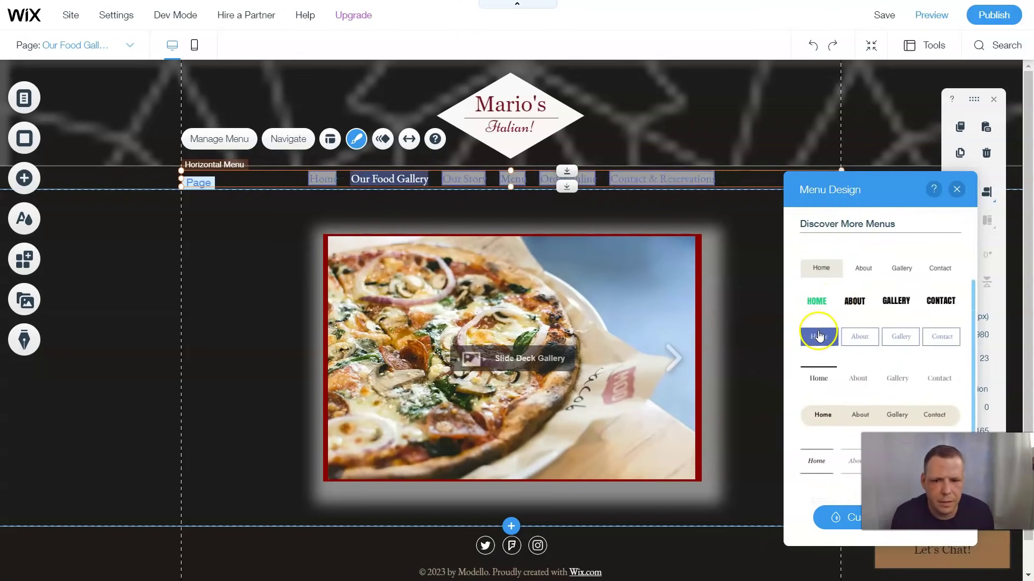
pyautogui.click(822, 415)
pyautogui.click(838, 449)
pyautogui.click(860, 340)
pyautogui.click(868, 309)
pyautogui.click(846, 499)
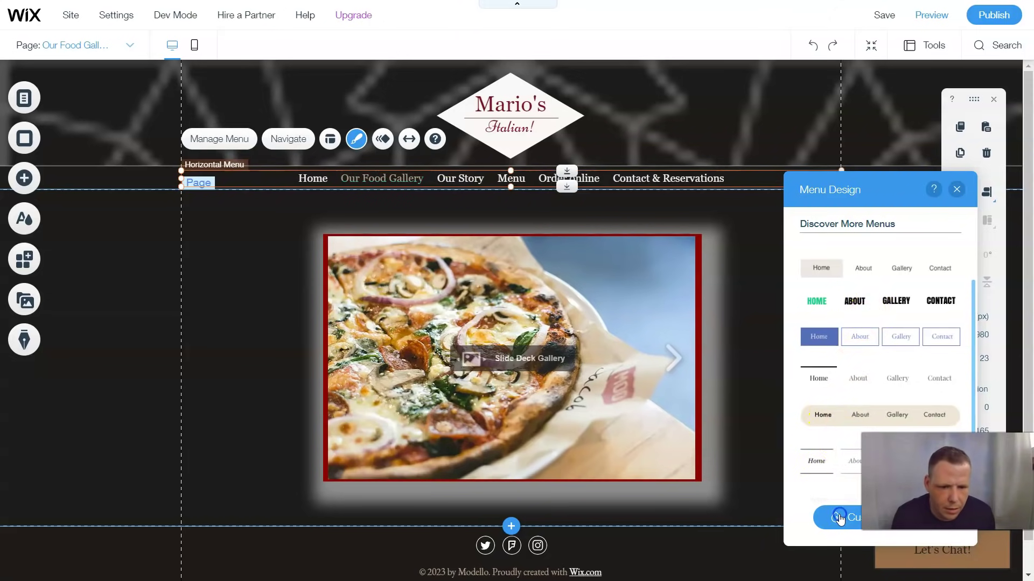
# - Customize the horizontal menu's regular text color to the dark red custom color
pyautogui.click(837, 516)
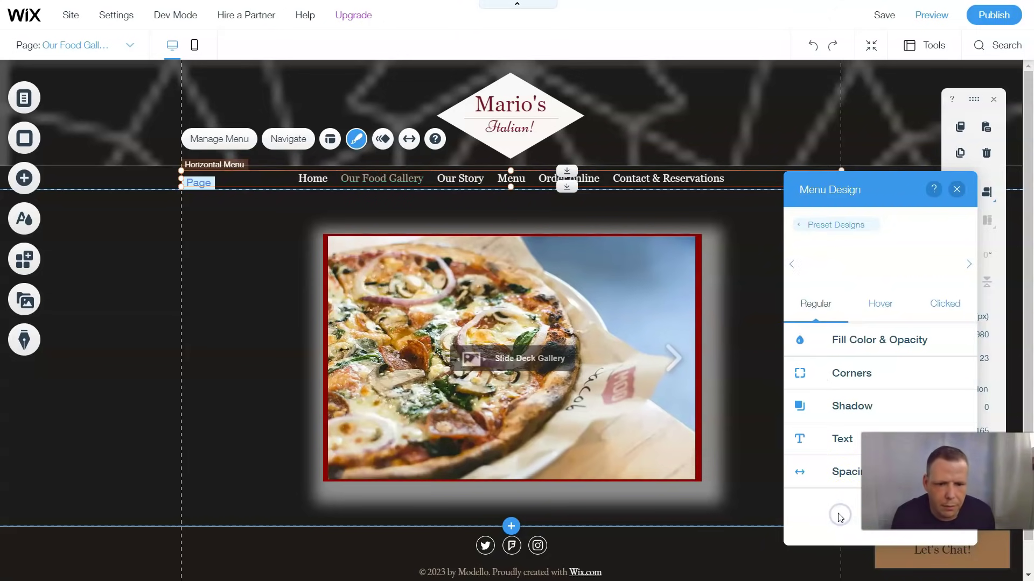
pyautogui.click(843, 443)
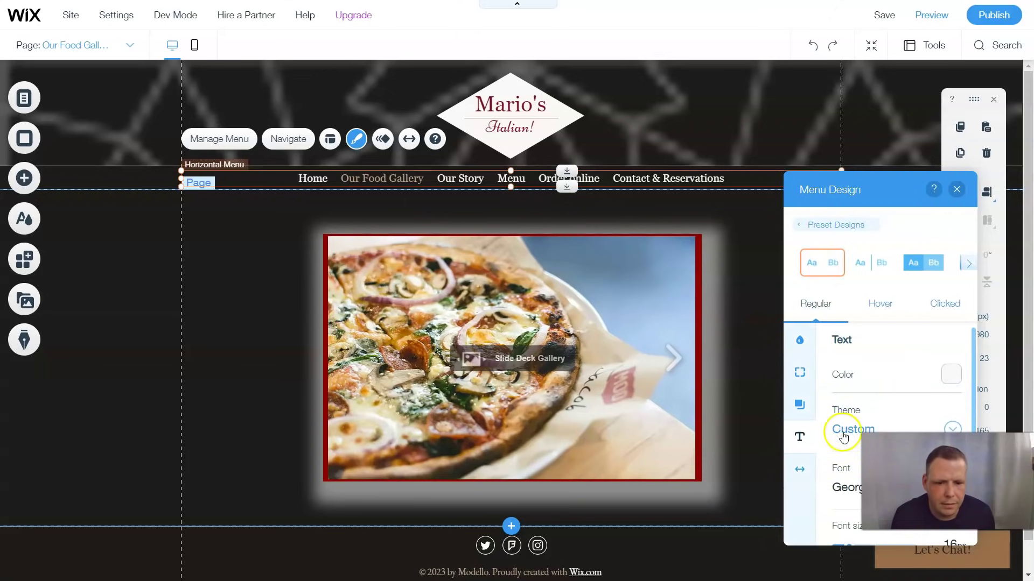
pyautogui.click(950, 374)
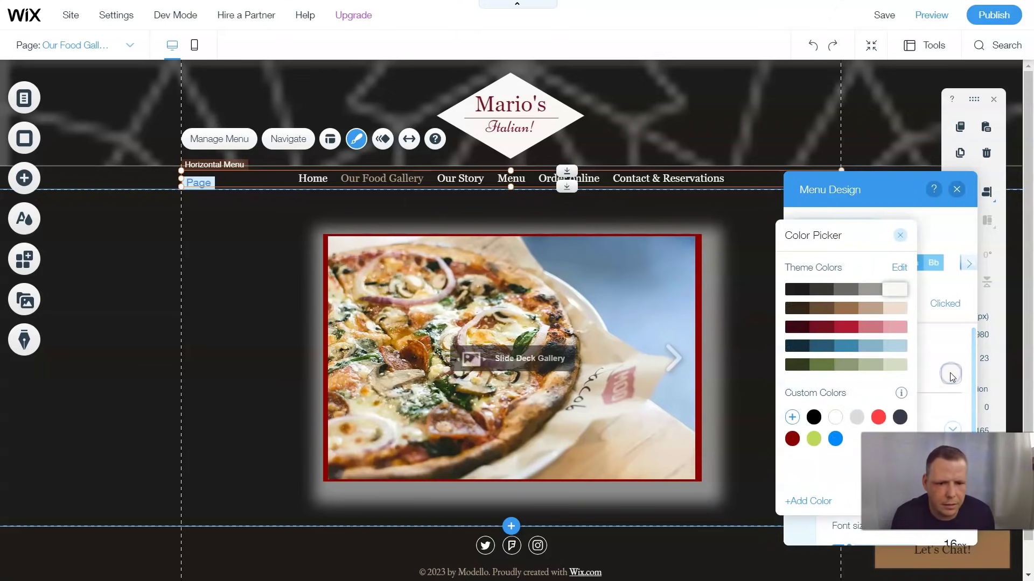
pyautogui.click(792, 439)
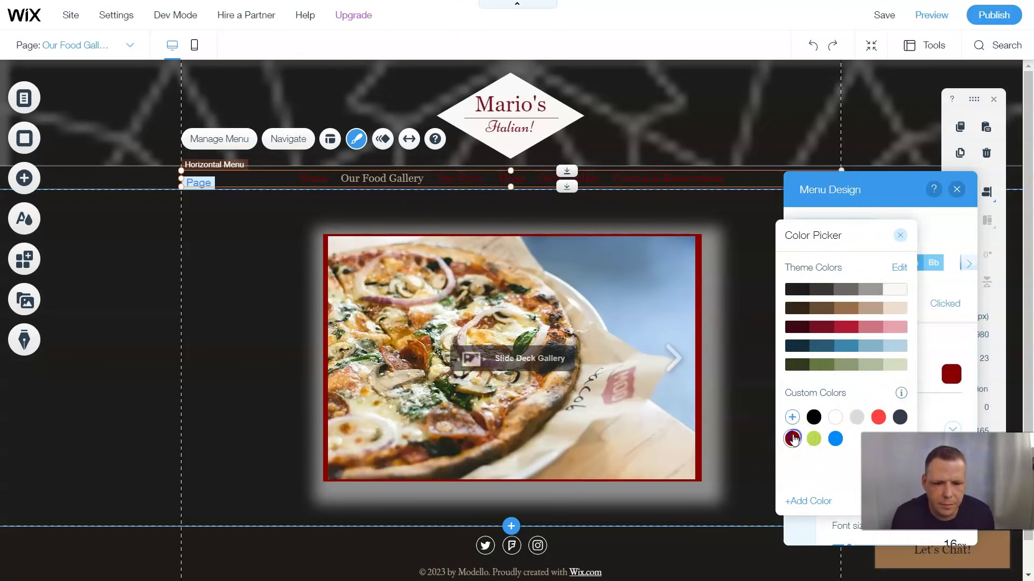
pyautogui.click(899, 236)
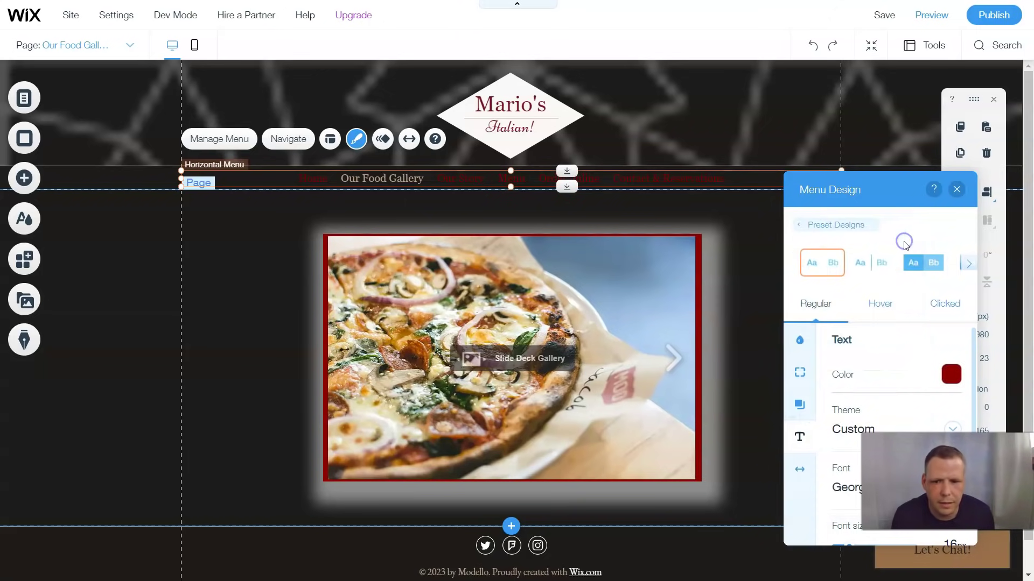
# - Try larger font sizes for the menu text, settle on 21 px, and make the text bold and italic
pyautogui.scroll(-2, 856, 409)
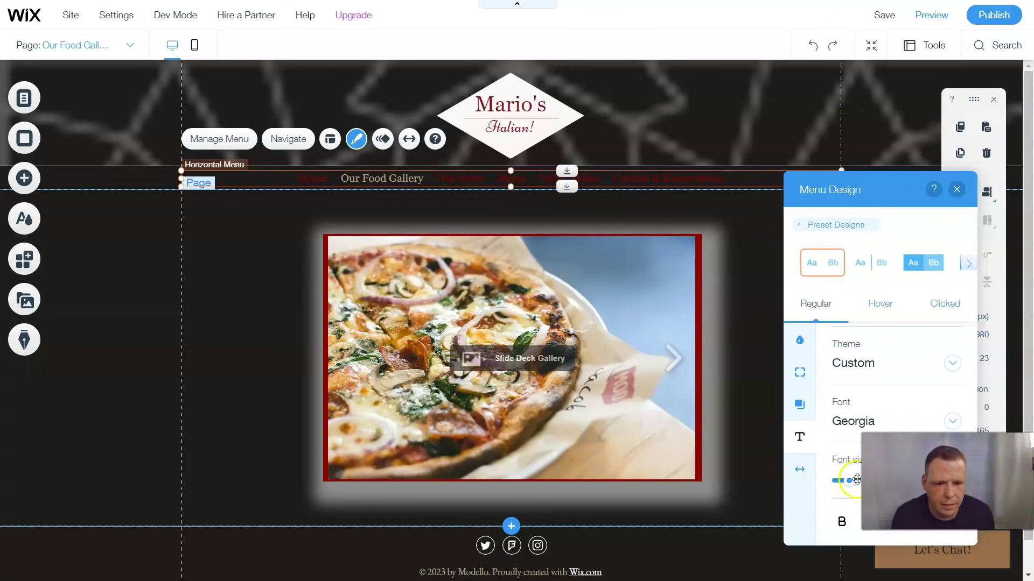
pyautogui.moveTo(872, 193); pyautogui.dragTo(787, 138)
pyautogui.click(768, 425)
pyautogui.moveTo(768, 426); pyautogui.dragTo(783, 424)
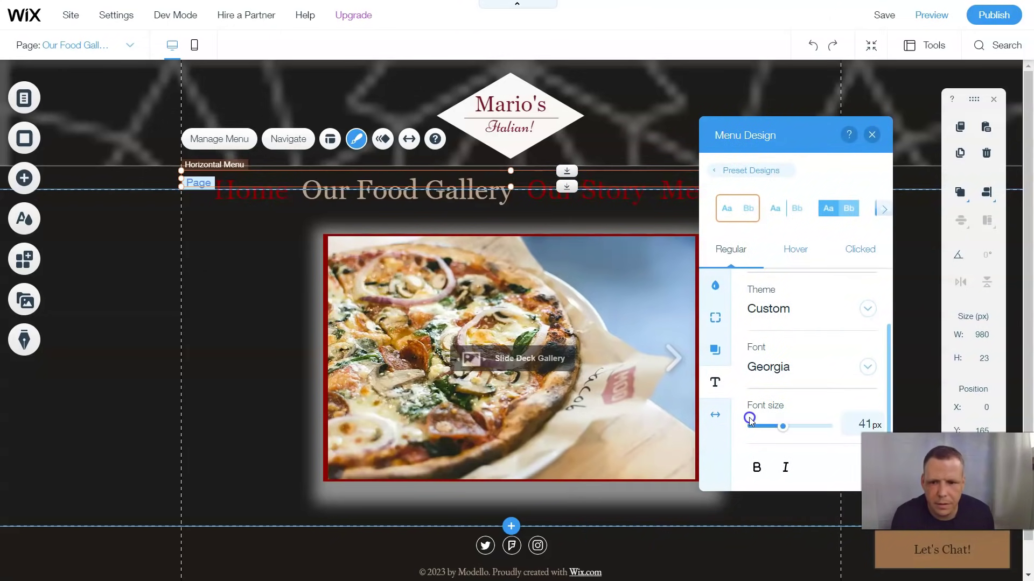
pyautogui.moveTo(746, 418); pyautogui.dragTo(766, 428)
pyautogui.click(756, 468)
pyautogui.click(786, 470)
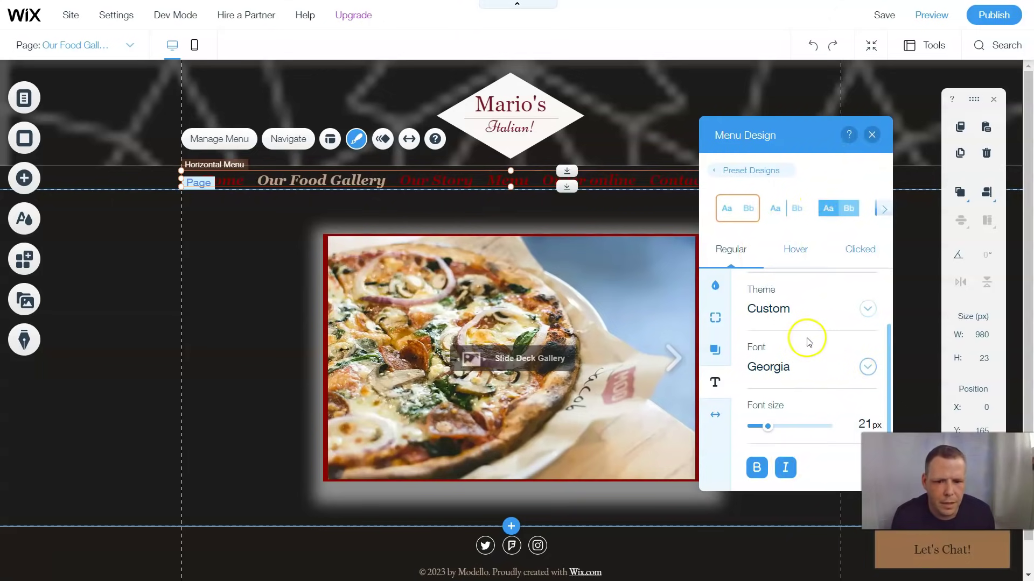
# - Change the horizontal menu's regular text font to Lobster and finish editing the menu design
pyautogui.doubleClick(868, 371)
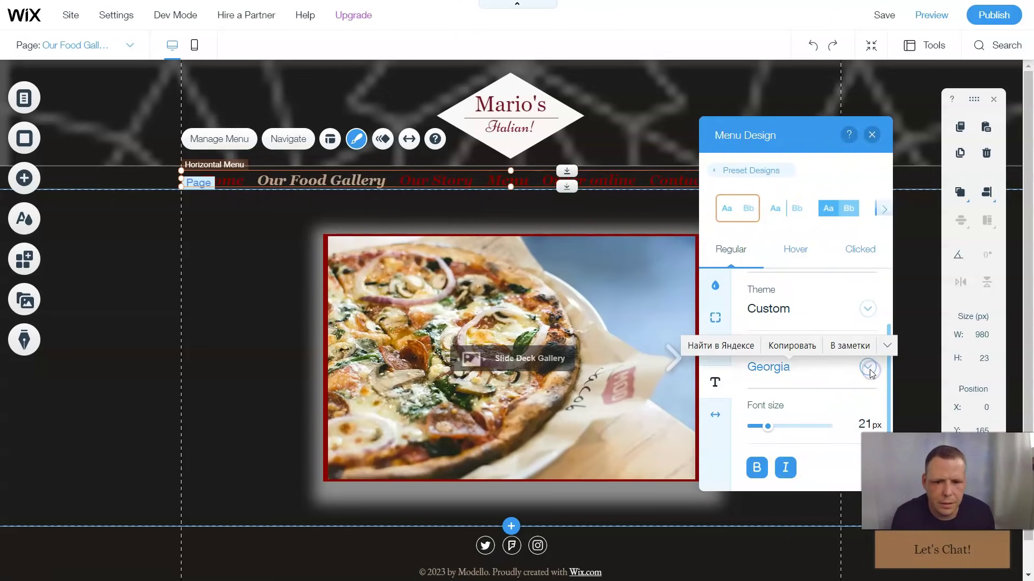
pyautogui.click(867, 368)
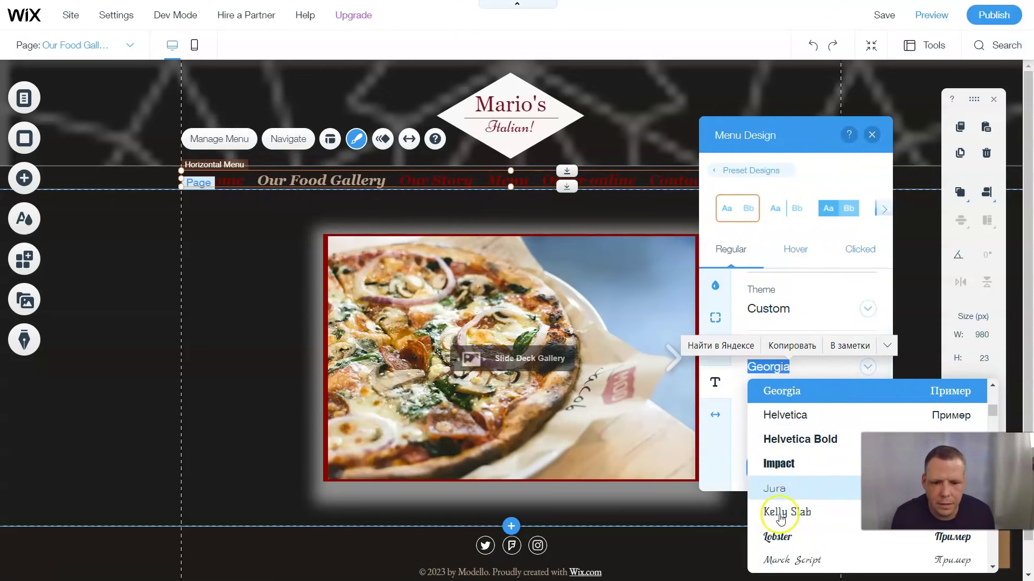
pyautogui.click(779, 546)
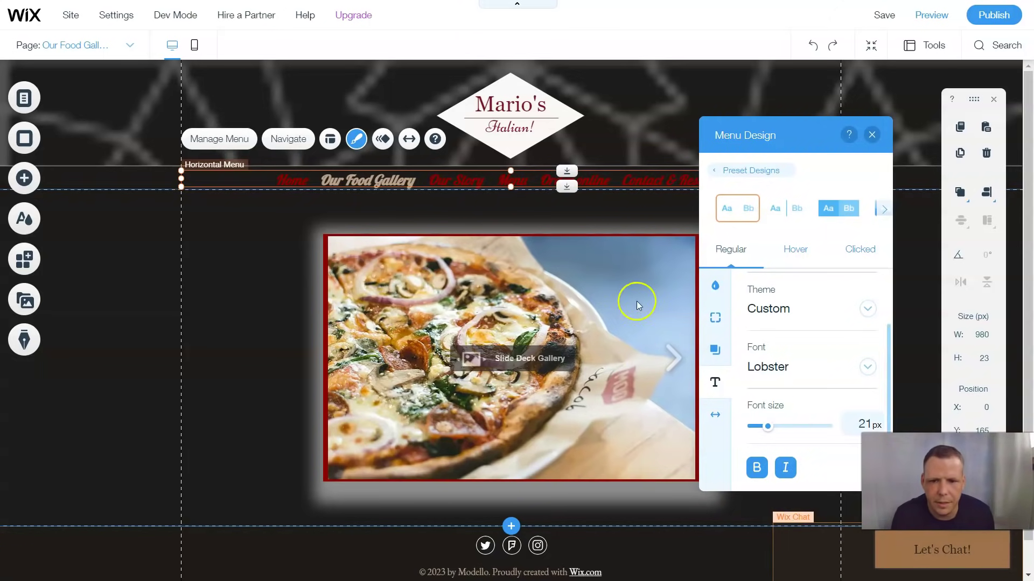
pyautogui.click(642, 197)
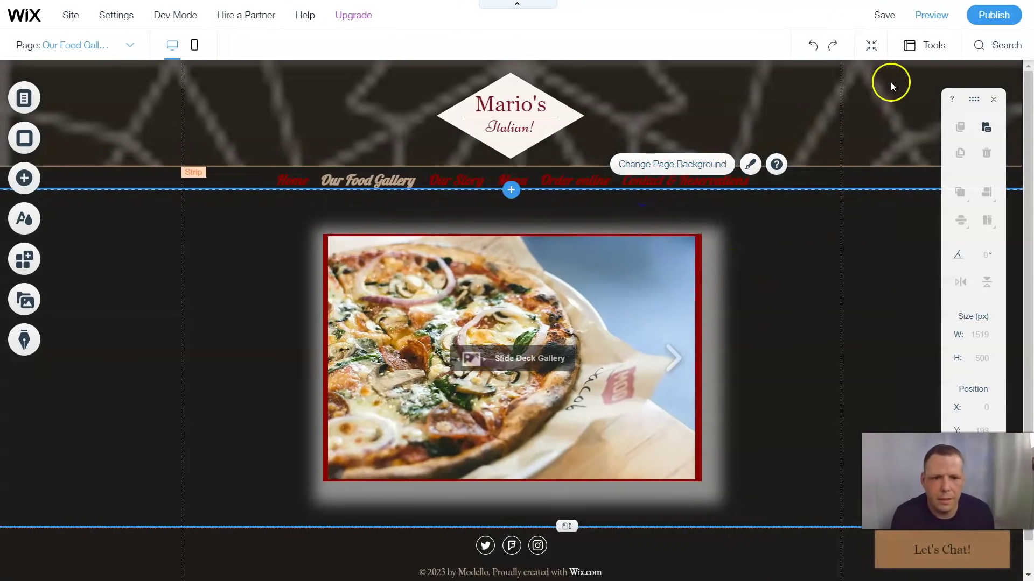
# - Preview the site and browse the food gallery slider's slides in both directions
pyautogui.click(921, 15)
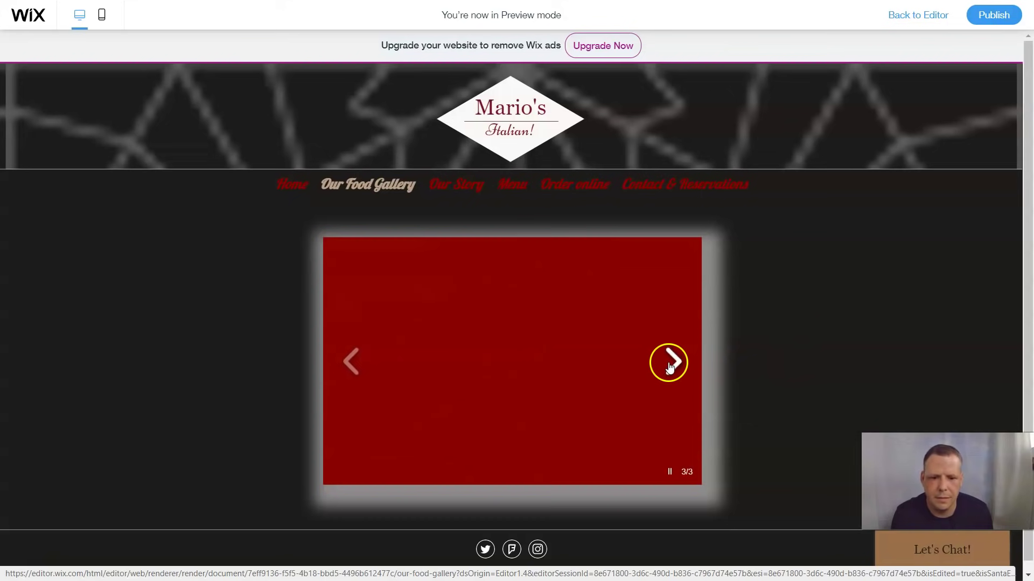
pyautogui.click(358, 366)
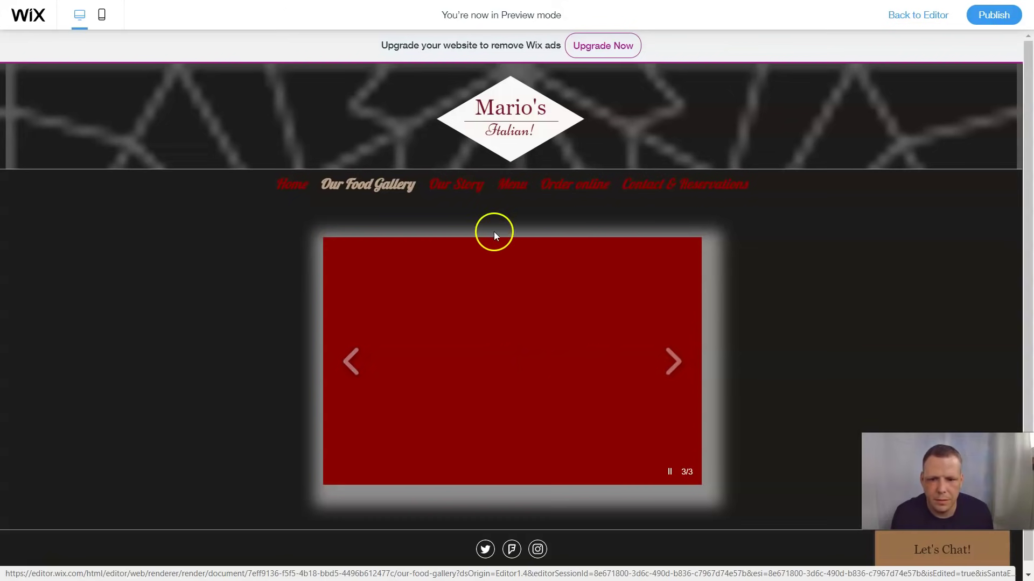
pyautogui.click(666, 368)
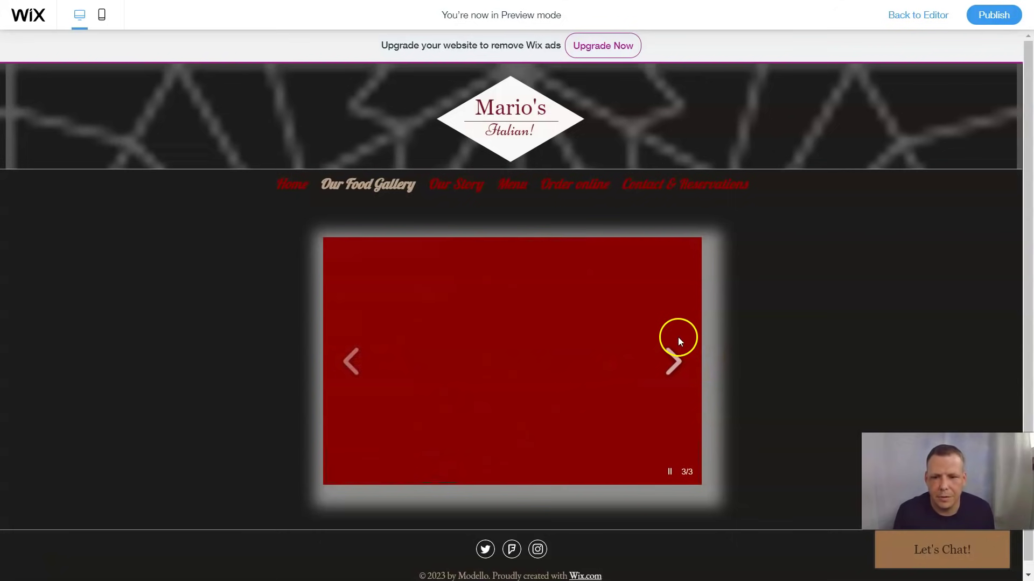
# - View the Our Story page in the preview, from its heading down to the review quotes
pyautogui.click(455, 187)
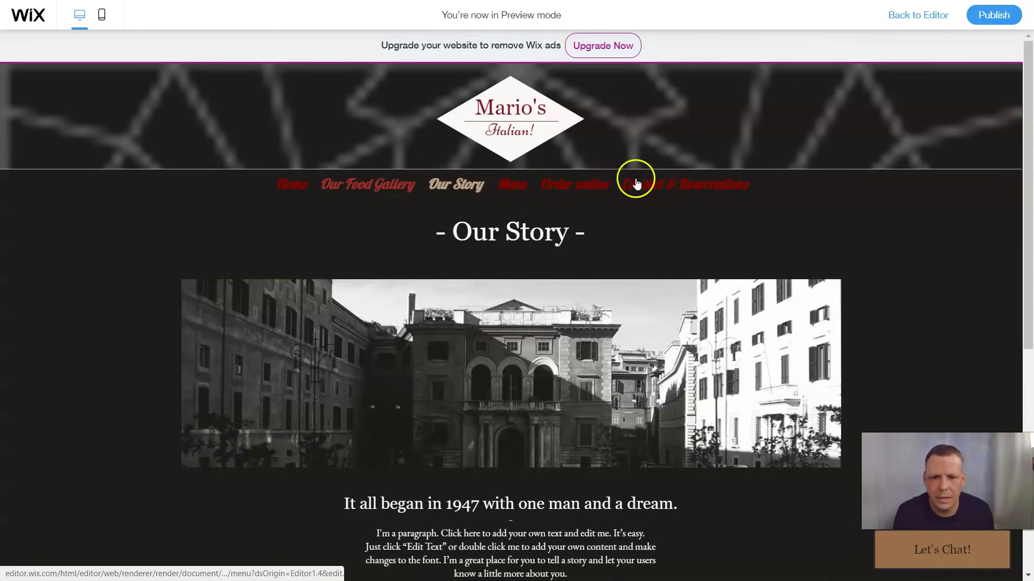
pyautogui.scroll(-3, 870, 261)
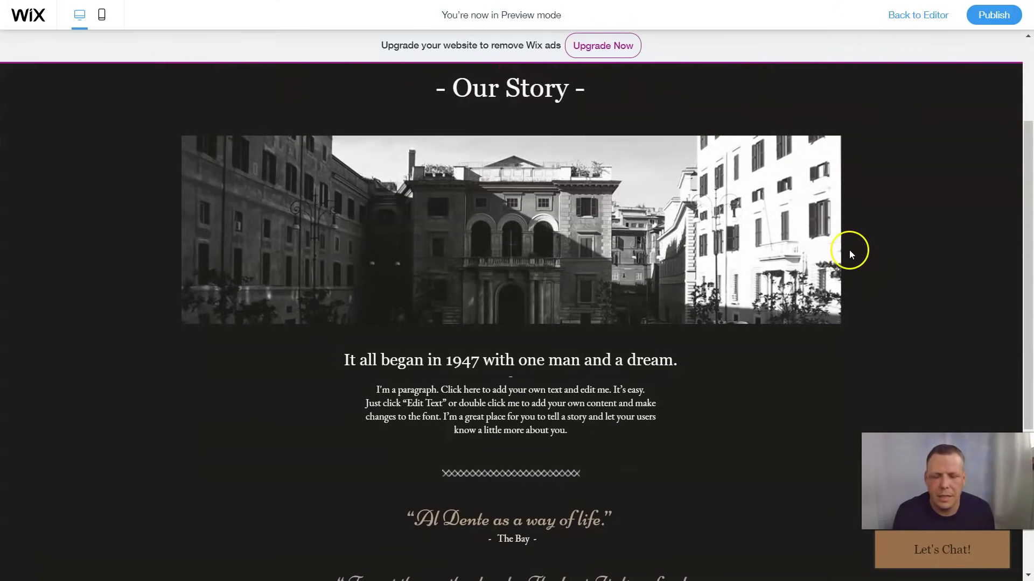
pyautogui.scroll(-2, 849, 251)
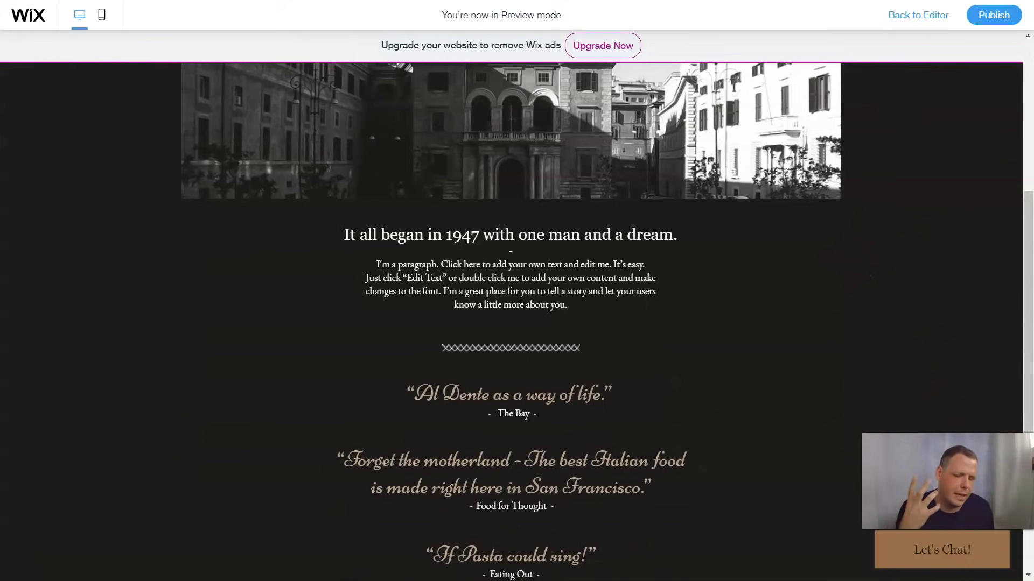